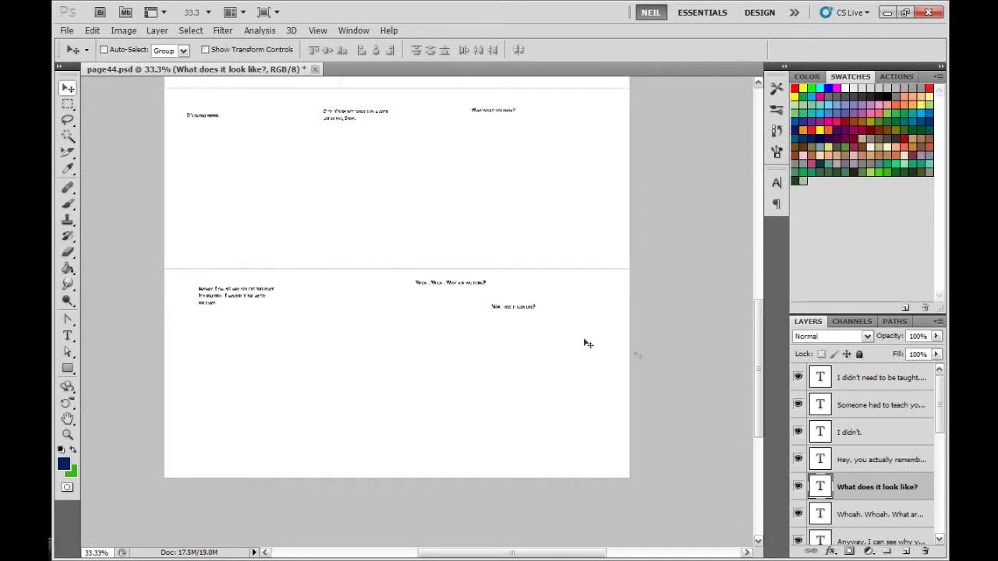
Step: Group all the dialogue text layers, from "I didn't need to be taught" through "We're the best flute players", into one layer group
key("ctrl+minus")
key("ctrl+minus")
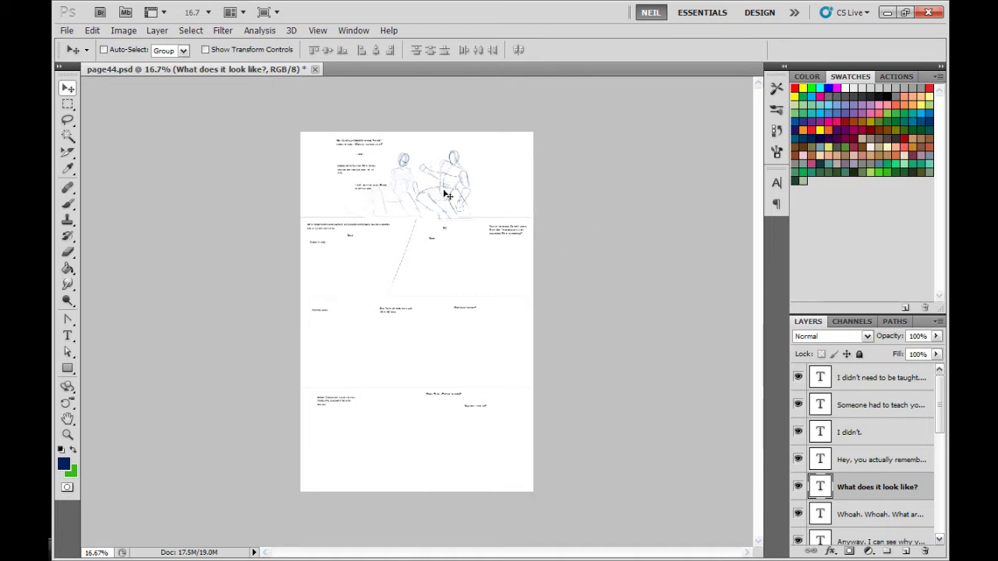
left_click(904, 390)
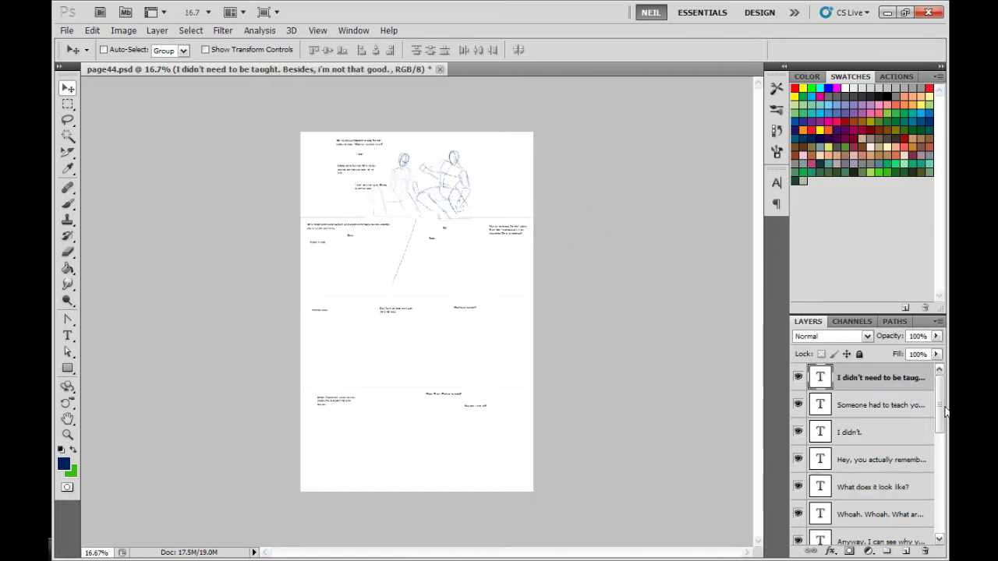
left_click_drag(941, 406, 938, 505)
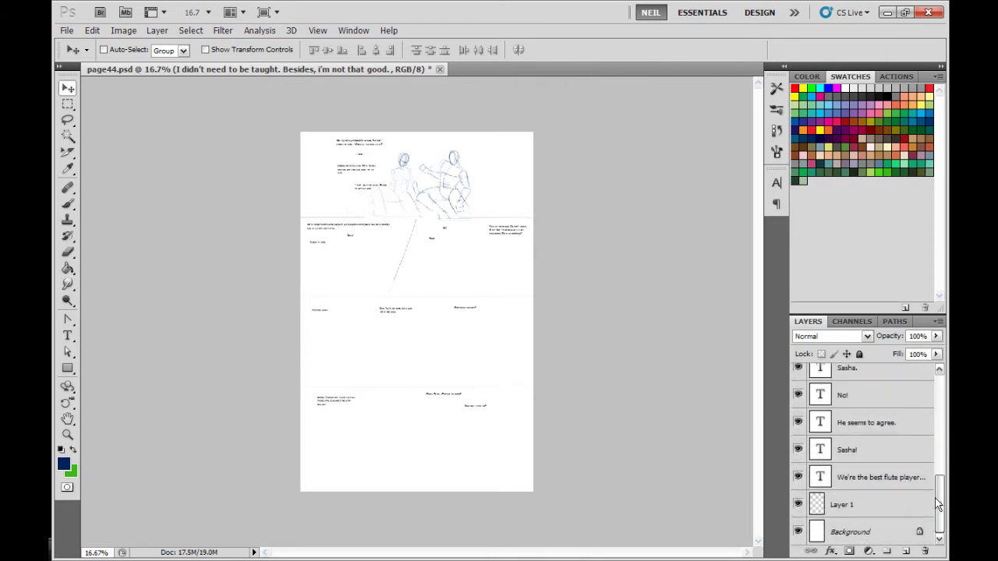
left_click(865, 480, "shift")
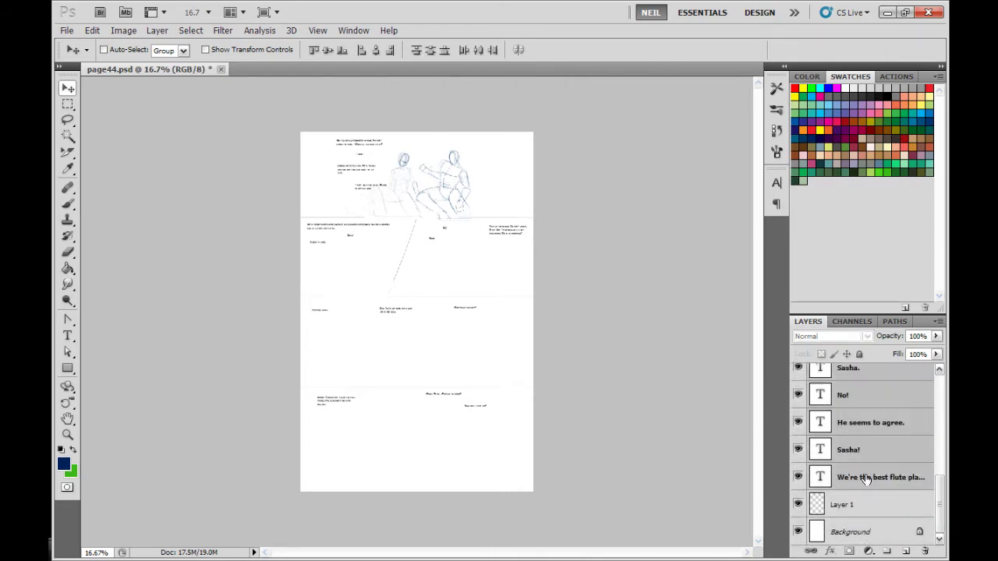
left_click(938, 323)
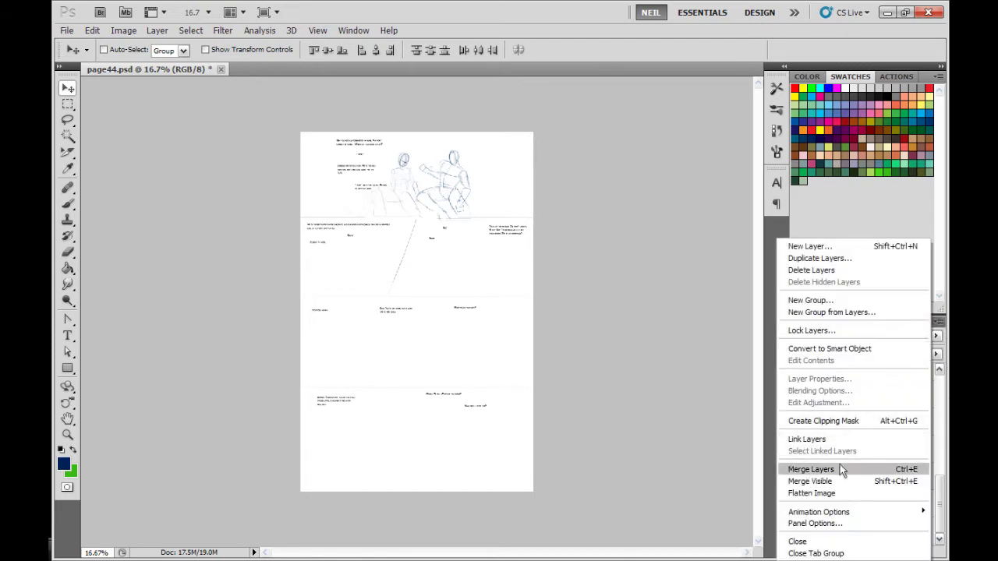
left_click(160, 30)
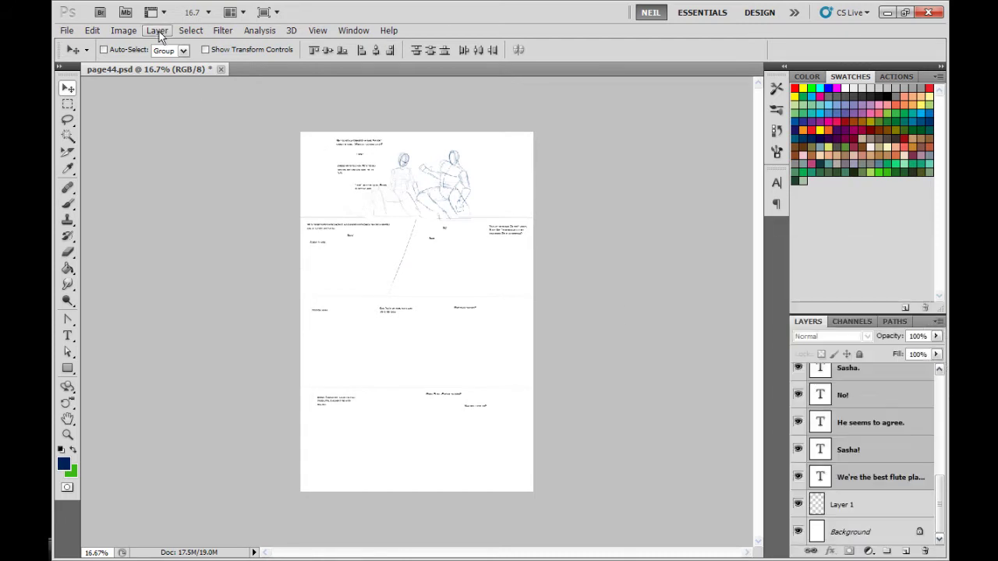
left_click(159, 29)
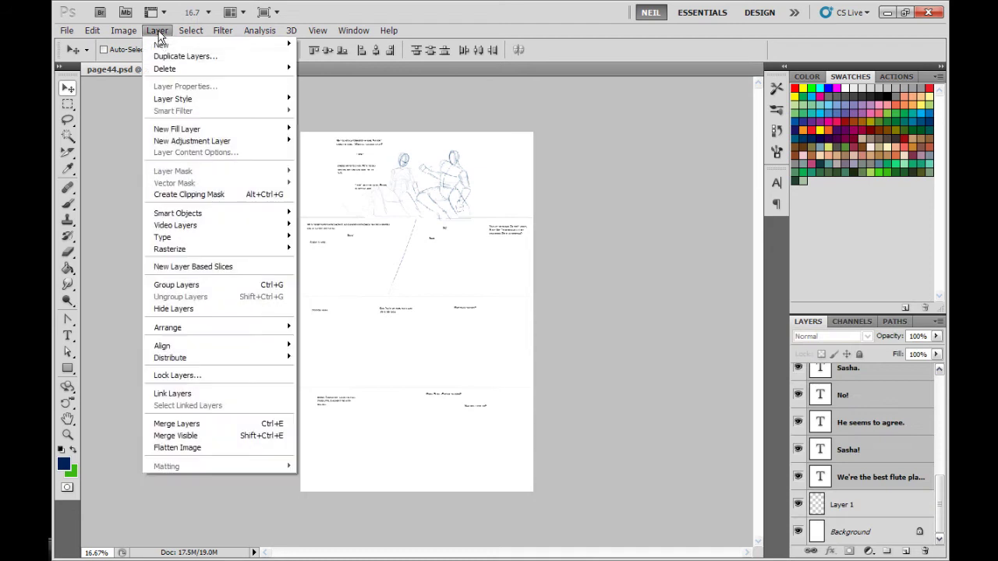
left_click(178, 285)
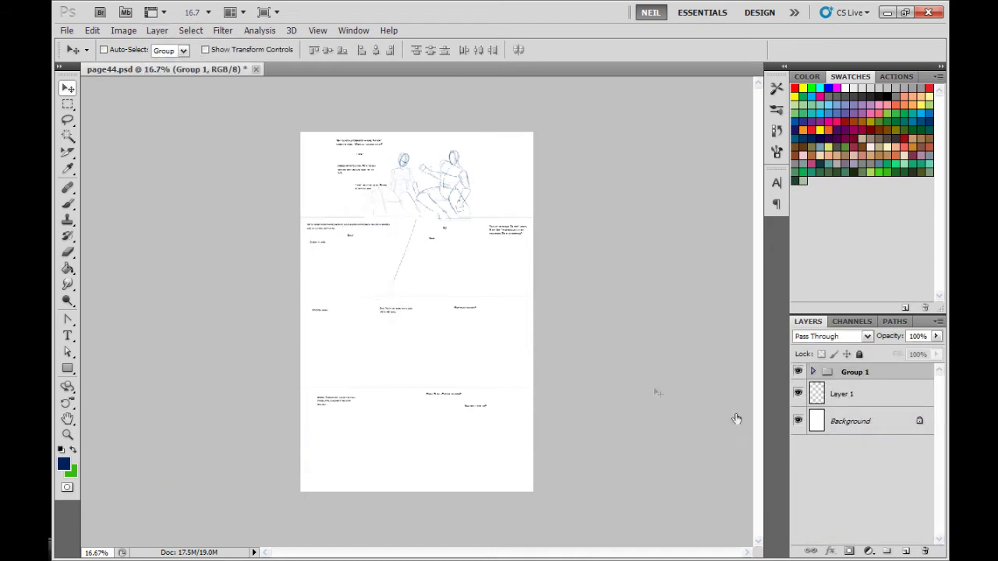
left_click(812, 372)
left_click(812, 373)
Step: Add a new layer directly above Layer 1 and give it a green colour label
left_click(846, 395)
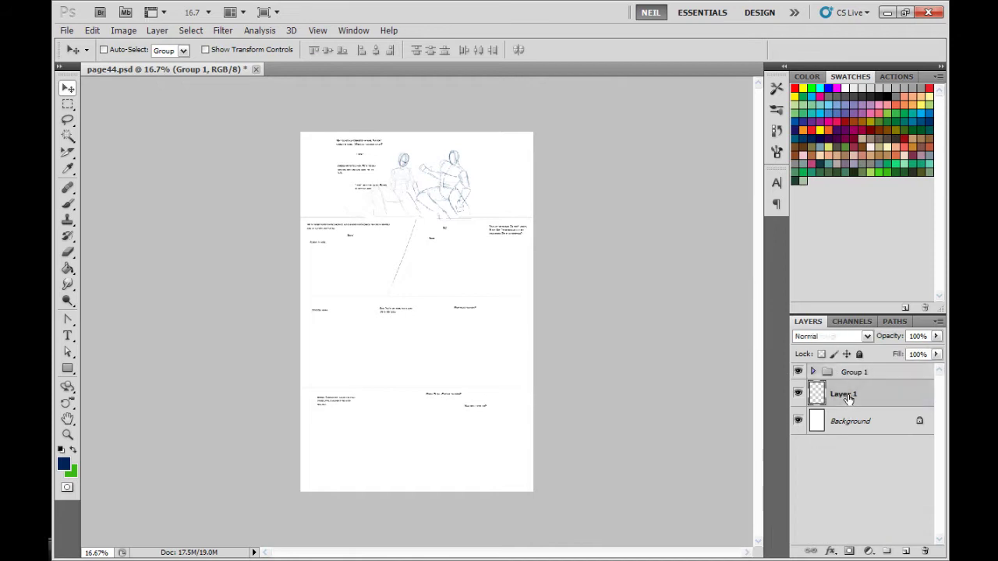
left_click(798, 394)
left_click(797, 393)
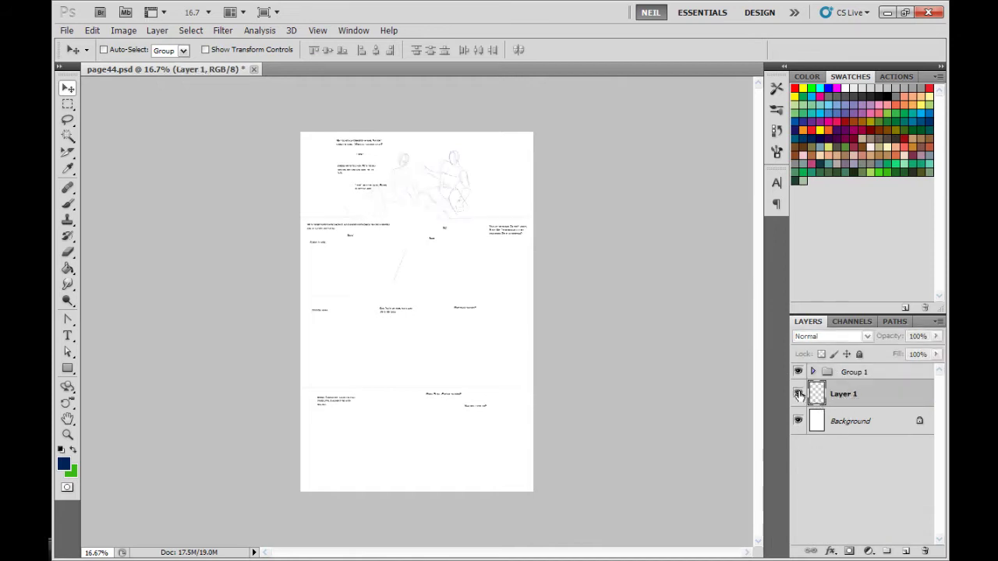
left_click(905, 551)
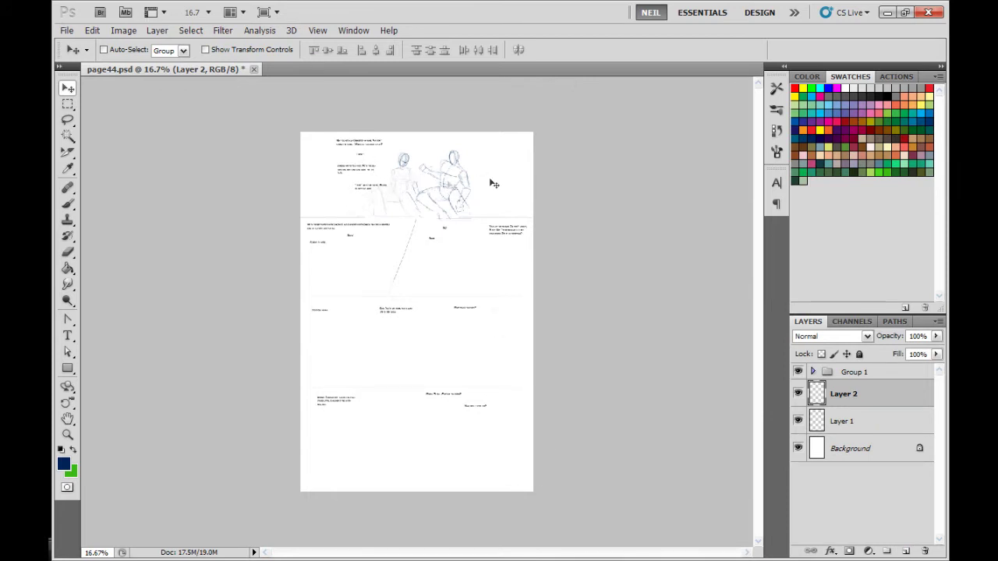
right_click(832, 404)
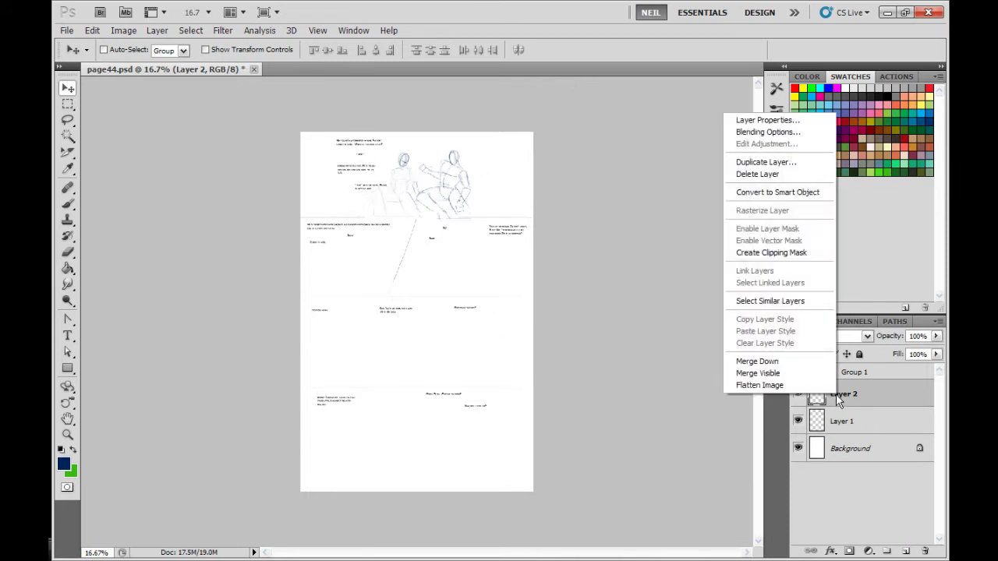
left_click(741, 117)
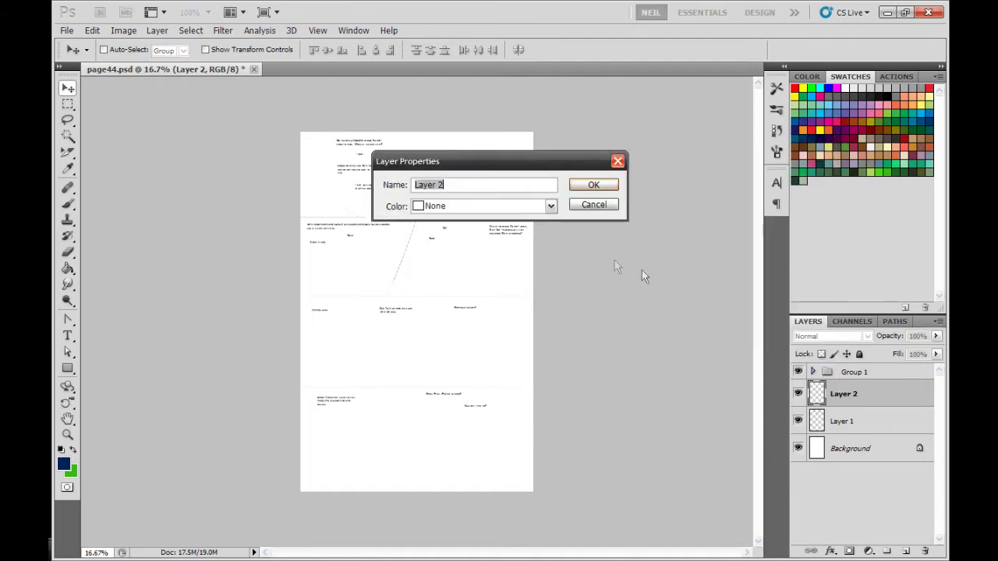
left_click(555, 208)
left_click(467, 284)
left_click(601, 189)
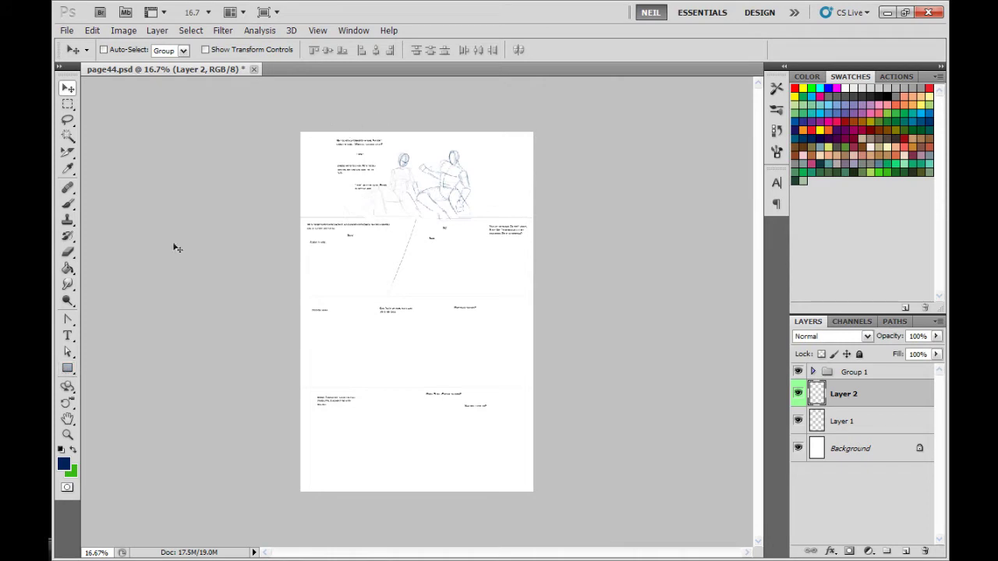
Step: Set up the Rounded Rectangle tool to fill pixels, with white as the foreground colour
left_click(68, 369)
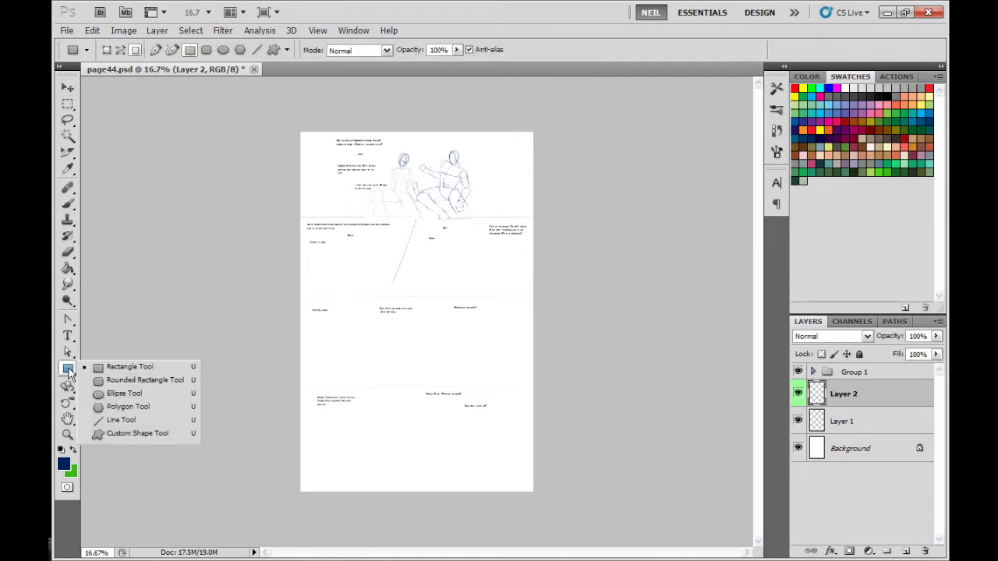
left_click(125, 380)
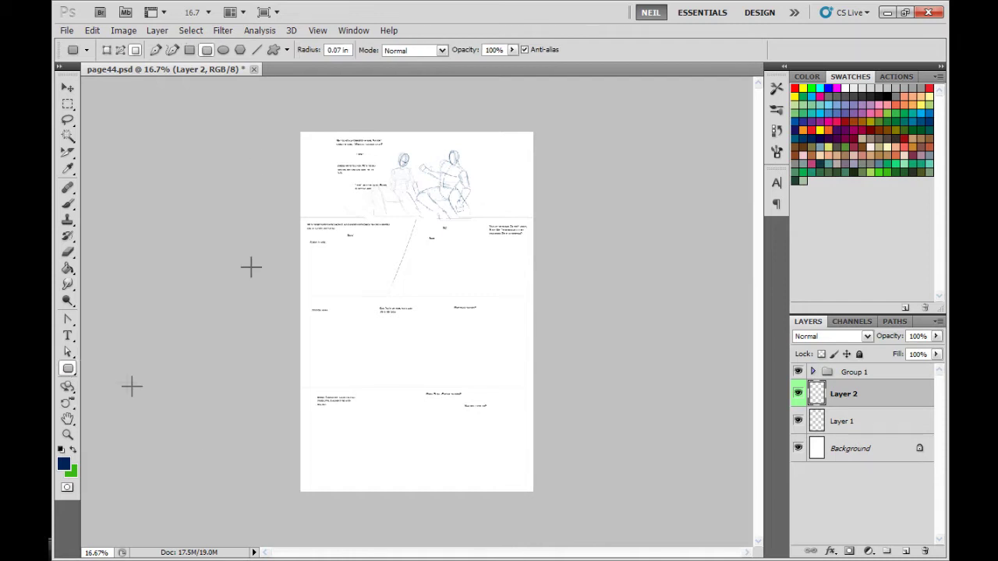
left_click(69, 370)
left_click(141, 381)
left_click(134, 50)
left_click(845, 88)
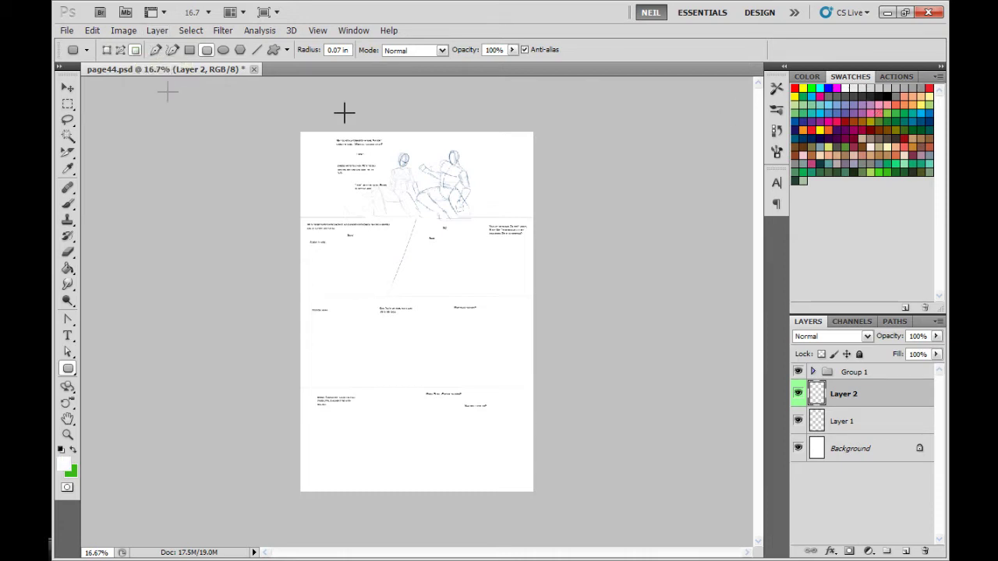
Step: Apply a Stroke layer style to the green-labelled layer: 1 px, outside position, black, 100% opacity
left_click(158, 32)
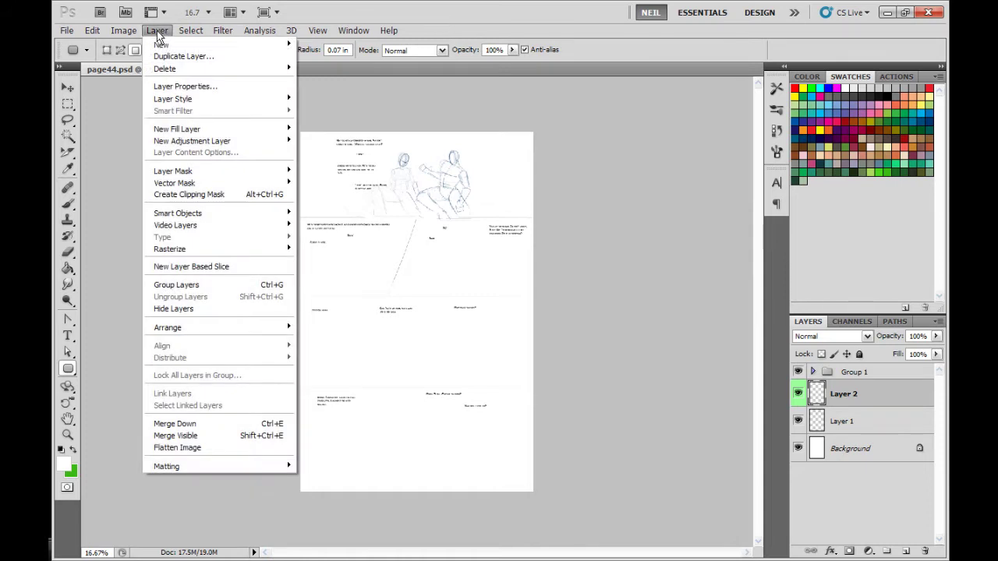
mouse_move(208, 101)
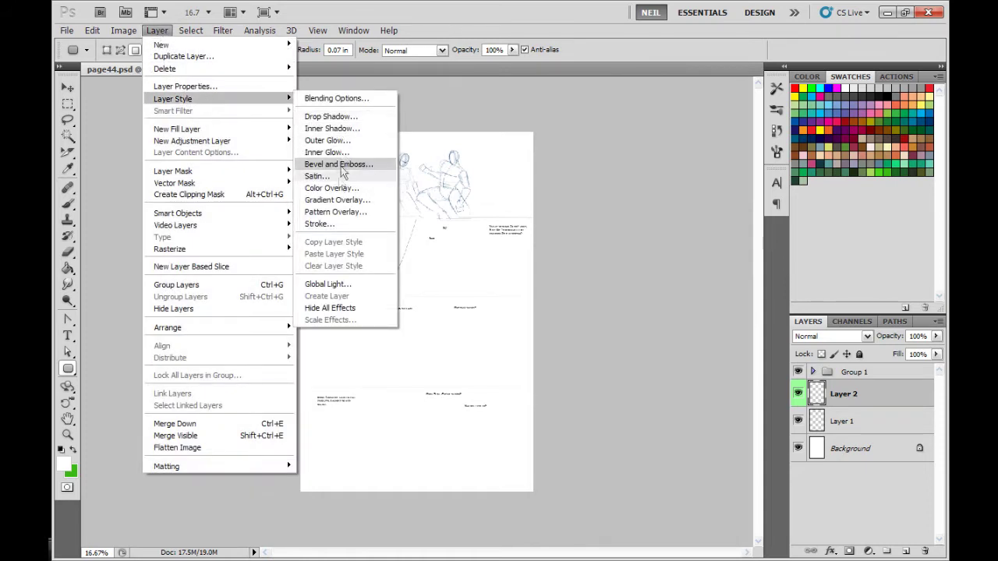
left_click(374, 224)
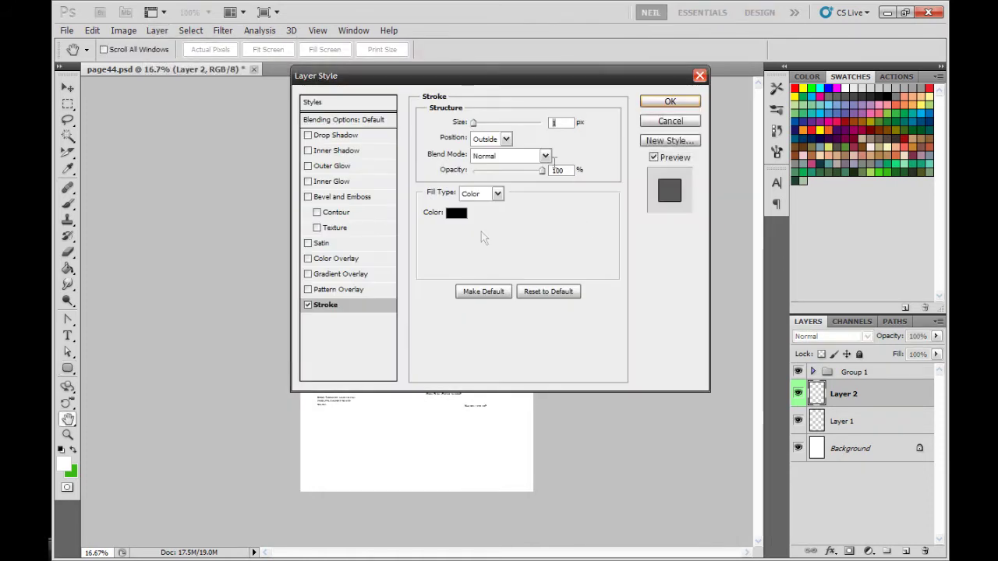
left_click(669, 101)
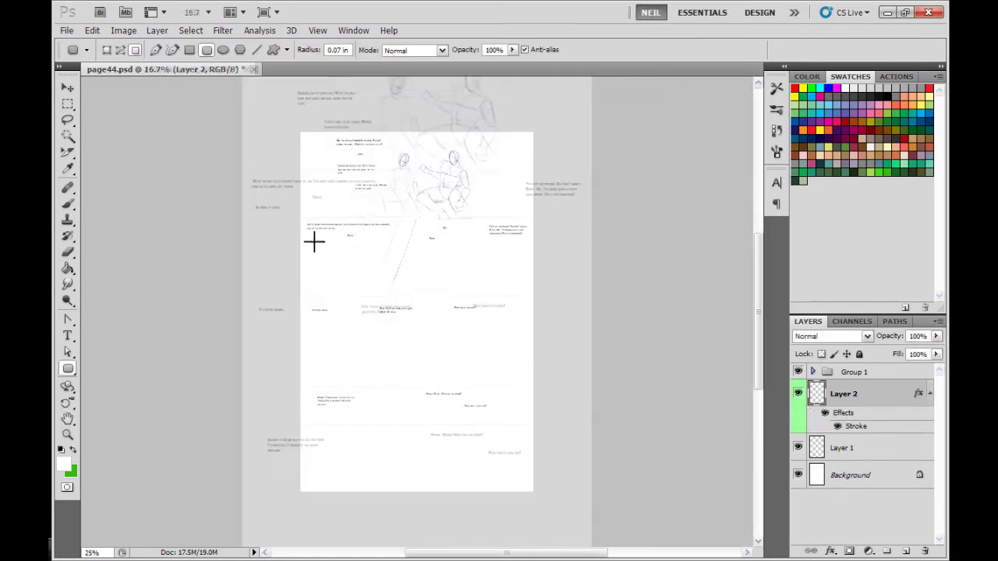
Step: Draw white rounded-rectangle balloons around the first panel's "Hey, you actually remembered my name" and "I didn't." lines
key("ctrl+plus")
key("ctrl+plus")
left_click_drag(345, 233, 446, 440)
key("ctrl+plus")
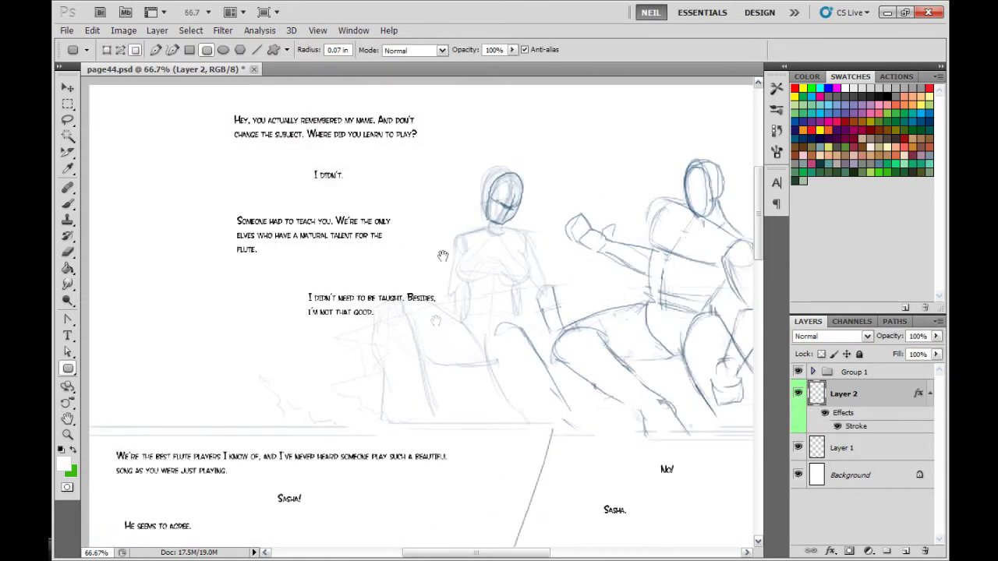
left_click_drag(442, 255, 444, 335)
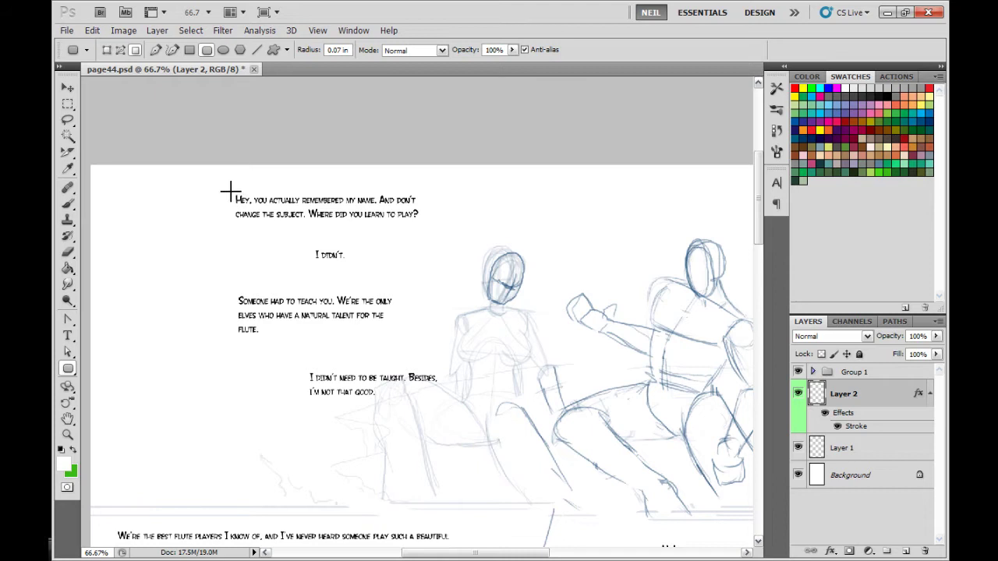
mouse_move(230, 190)
left_mouse_down()
mouse_move(366, 241)
mouse_move(421, 238)
mouse_move(427, 228)
left_mouse_up()
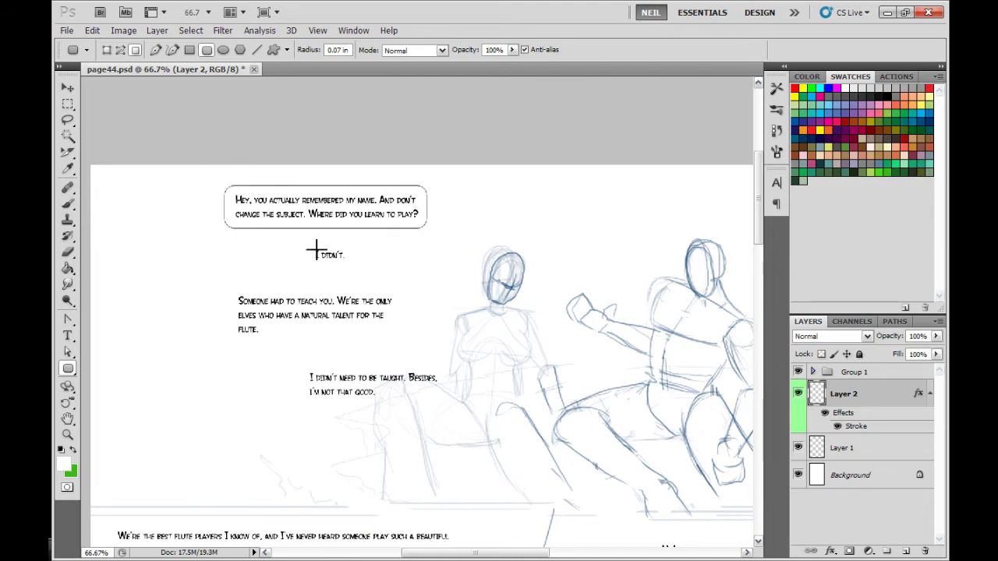
left_click_drag(308, 242, 353, 267)
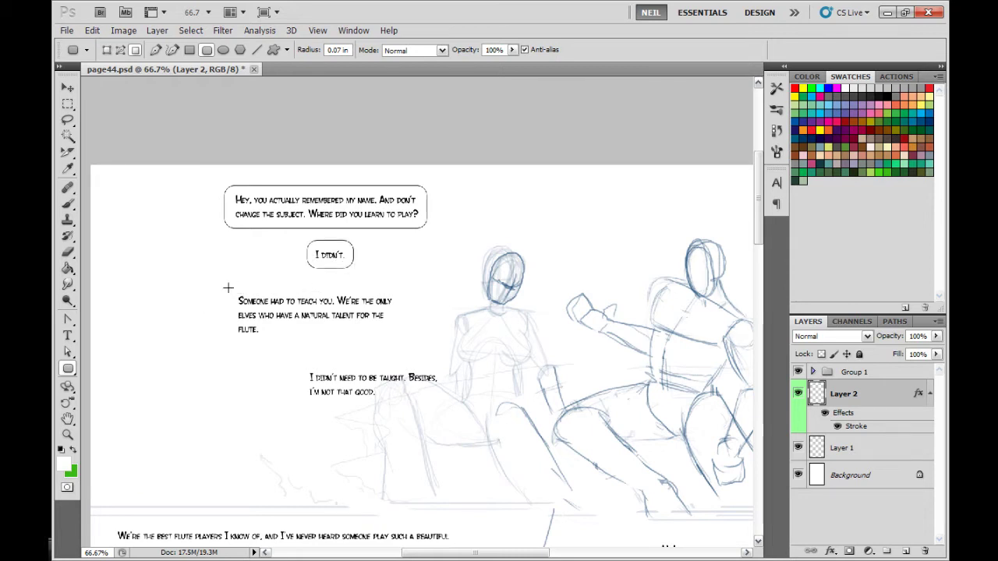
Step: Draw rounded-rectangle balloons around the "Someone had to teach you" and "I didn't need to be taught" lines
left_click_drag(228, 287, 405, 344)
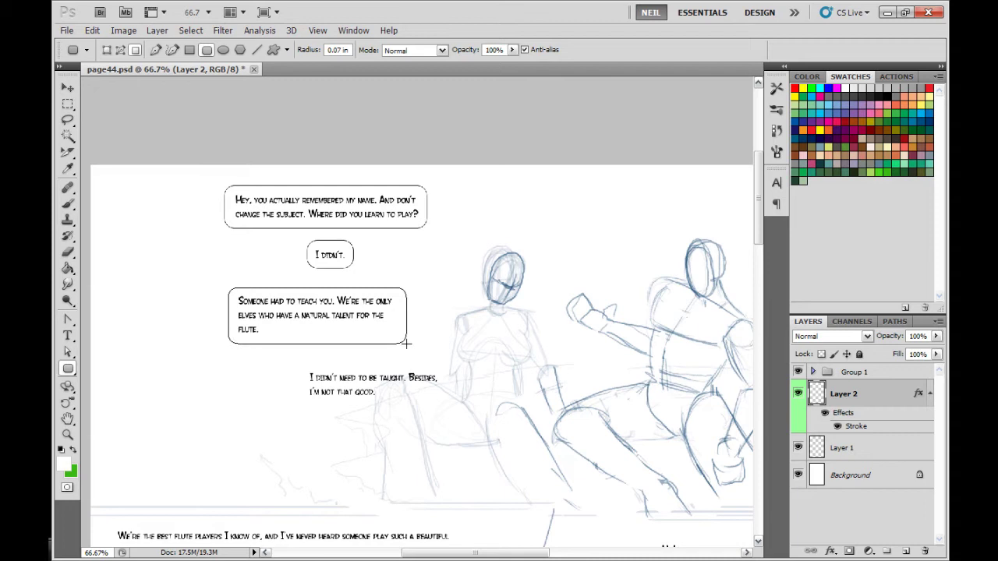
left_click(68, 371)
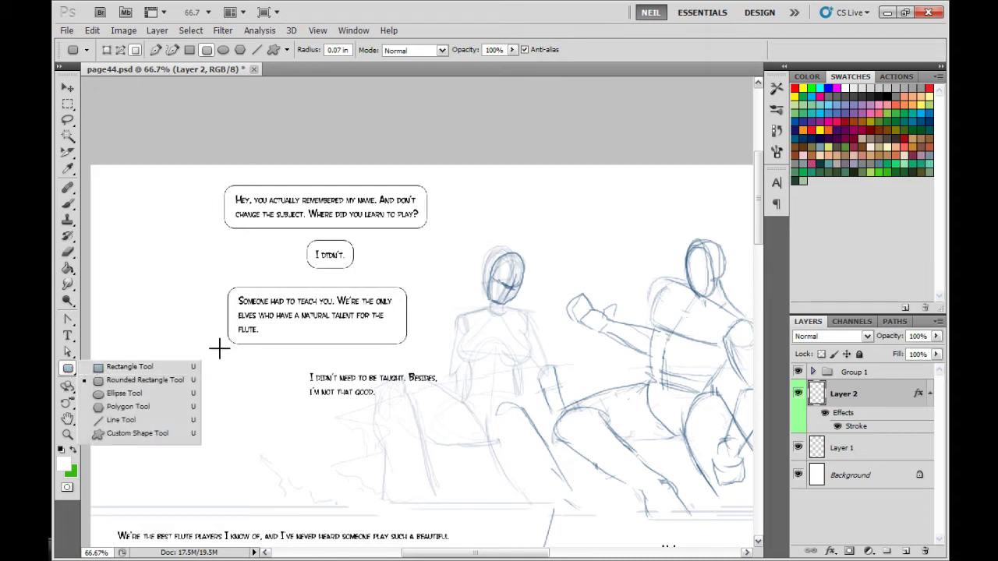
left_click(68, 373)
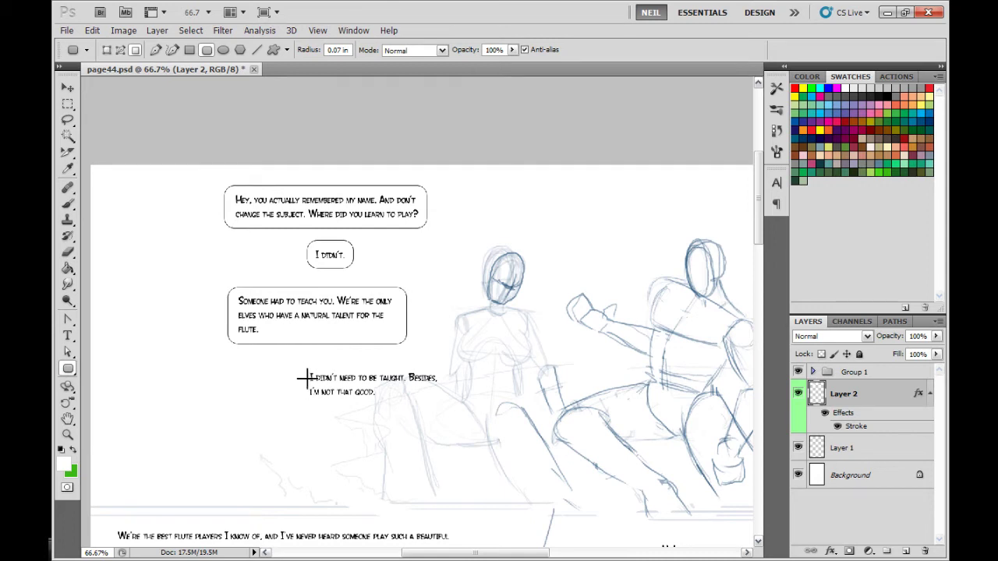
mouse_move(299, 363)
left_mouse_down()
mouse_move(438, 411)
mouse_move(451, 404)
left_mouse_up()
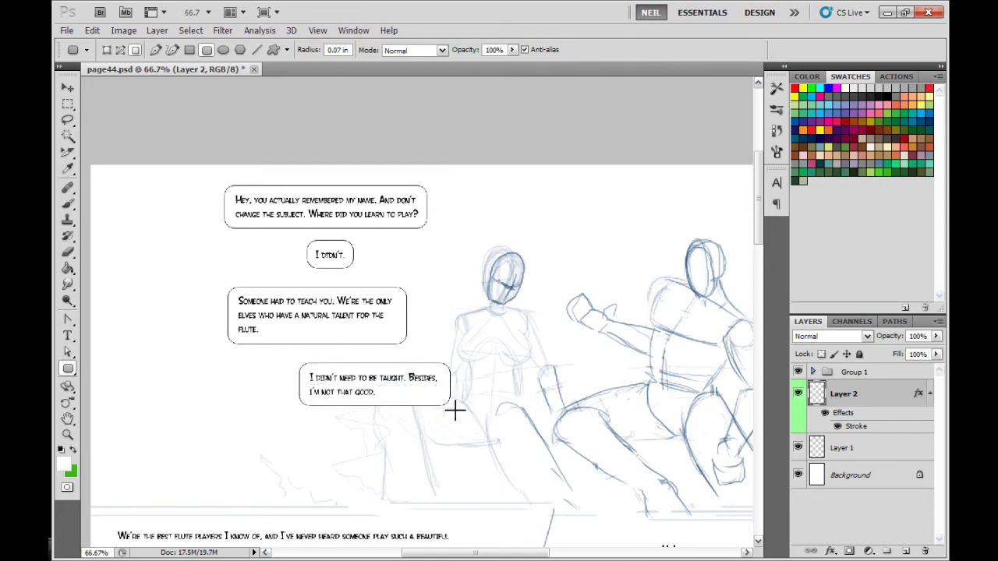
Step: Outline a narrow bent tail with the Polygonal Lasso from the "Hey, you actually remembered my name" balloon to the seated right-hand figure's head
left_click(68, 122)
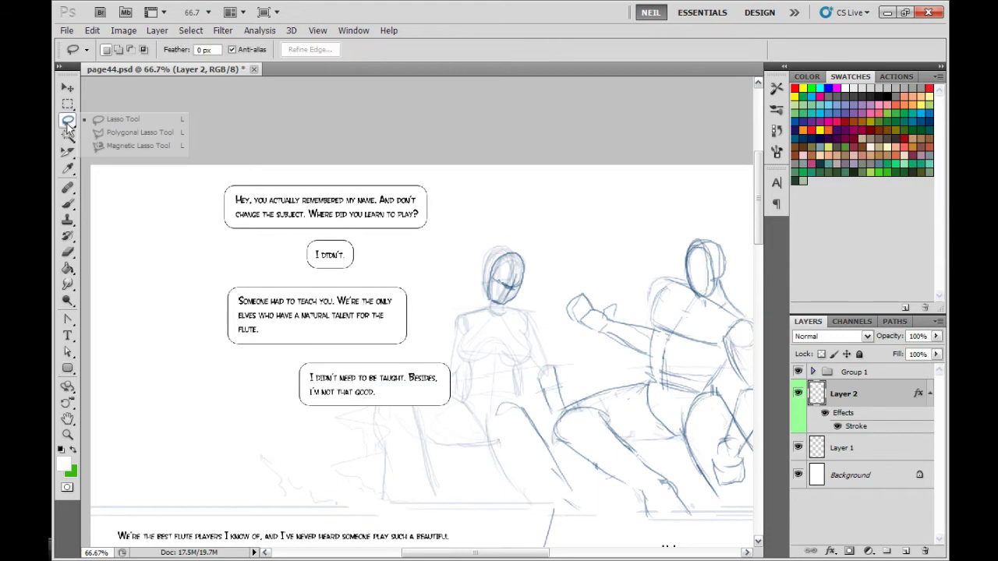
left_click(113, 133)
left_click_drag(476, 236, 457, 276)
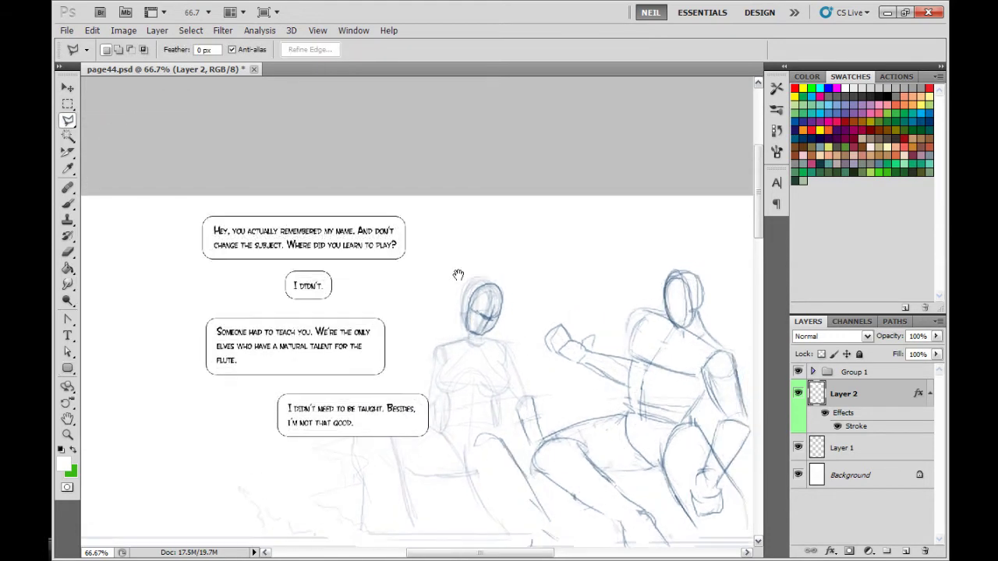
left_click_drag(521, 359, 464, 331)
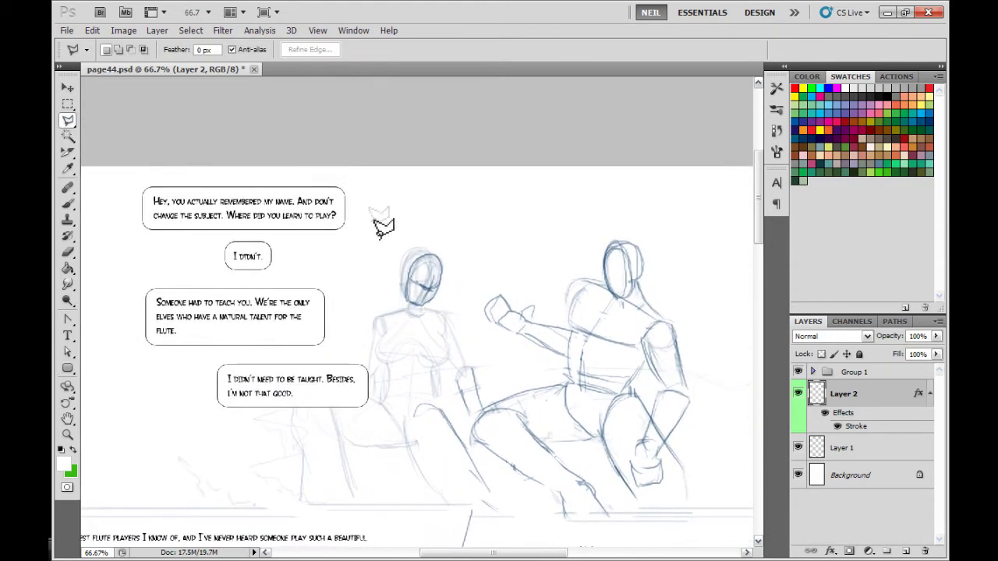
left_click(341, 191)
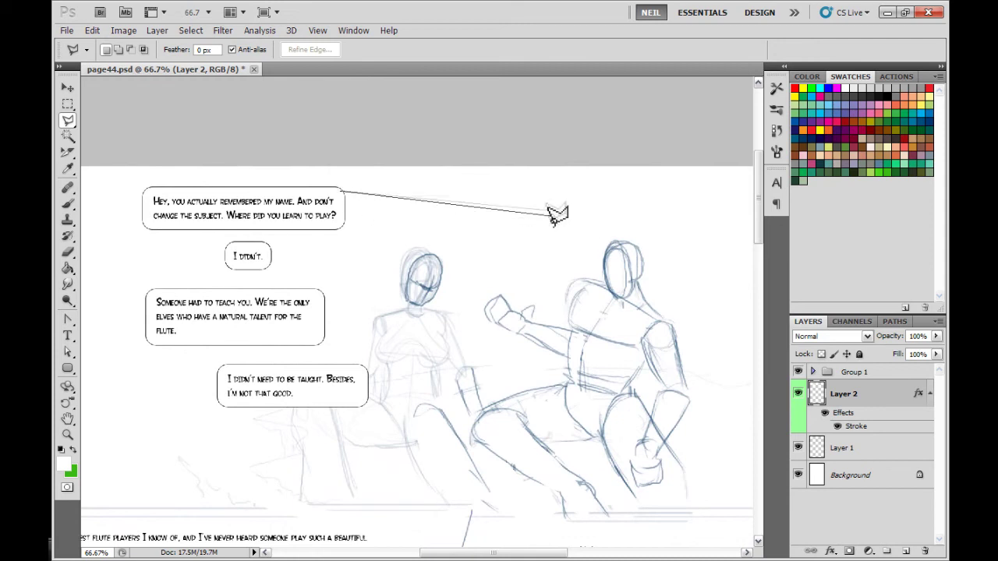
left_click(549, 209)
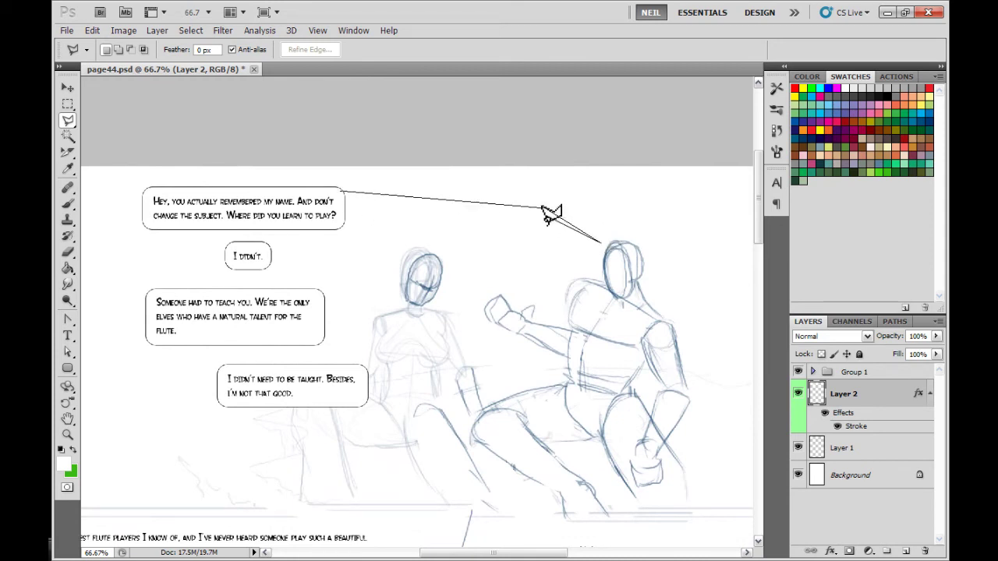
left_click(547, 211)
left_click(342, 199)
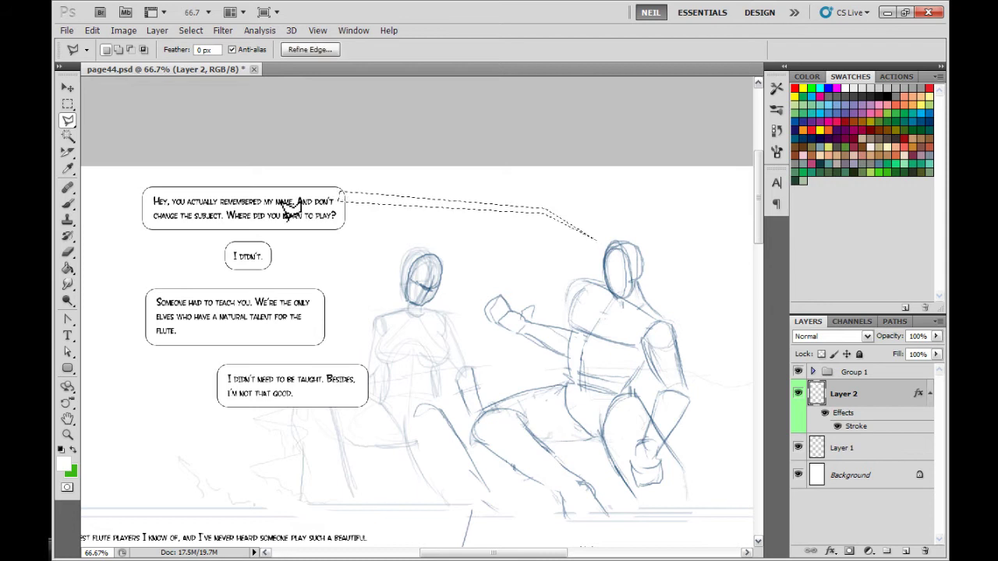
Step: Paint the tail selection white with a hard round 187 px brush and clear the selection
key("b")
right_click(493, 308)
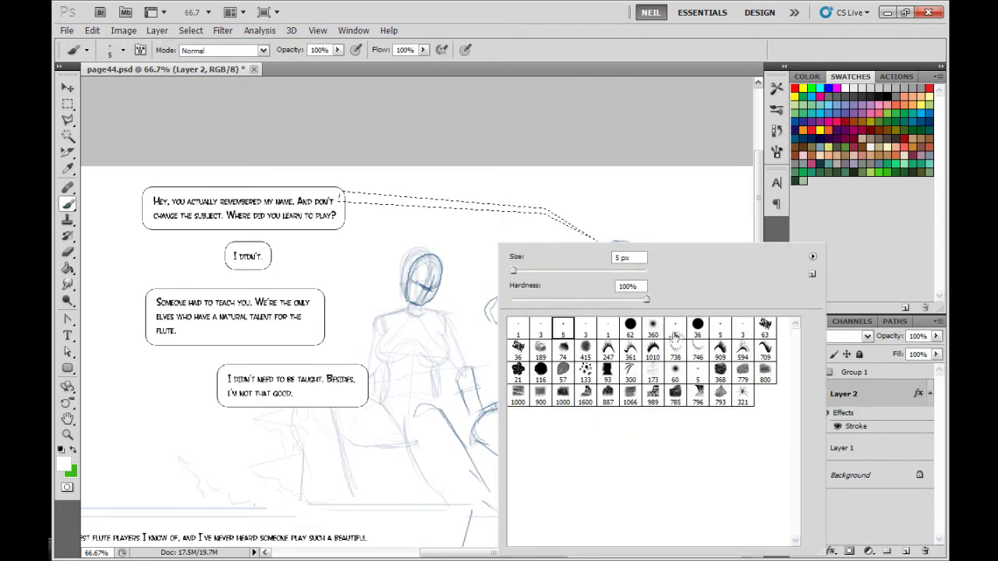
left_click(697, 326)
left_click(636, 270)
mouse_move(637, 270)
left_mouse_down()
mouse_move(542, 270)
mouse_move(608, 271)
left_mouse_up()
mouse_move(332, 161)
left_mouse_down()
mouse_move(408, 161)
mouse_move(617, 205)
left_mouse_up()
left_click(68, 105)
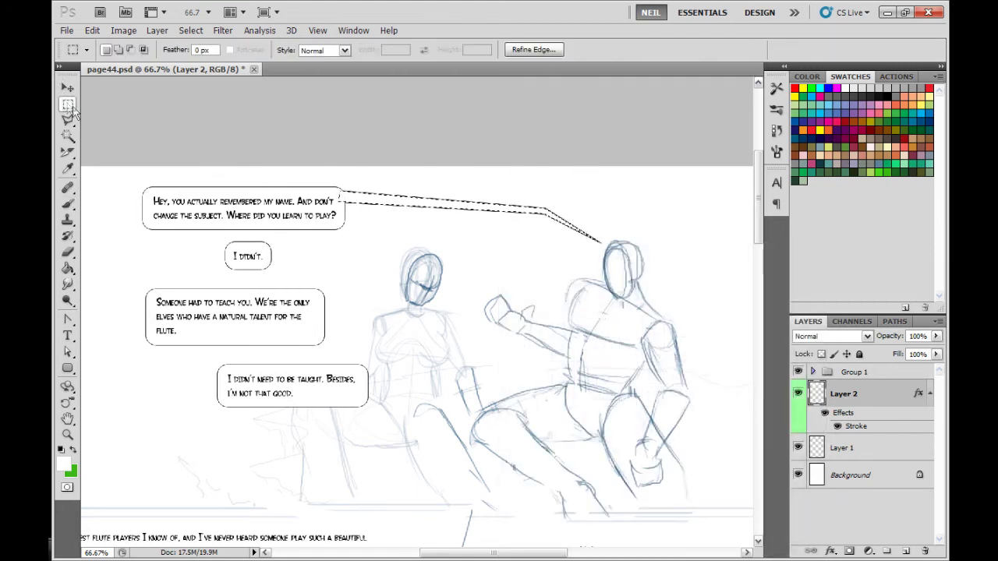
left_click(91, 120)
Step: Add a white tapered tail from the "I didn't." balloon to the left figure's face using a polygonal selection and the brush, then deselect
left_click(68, 121)
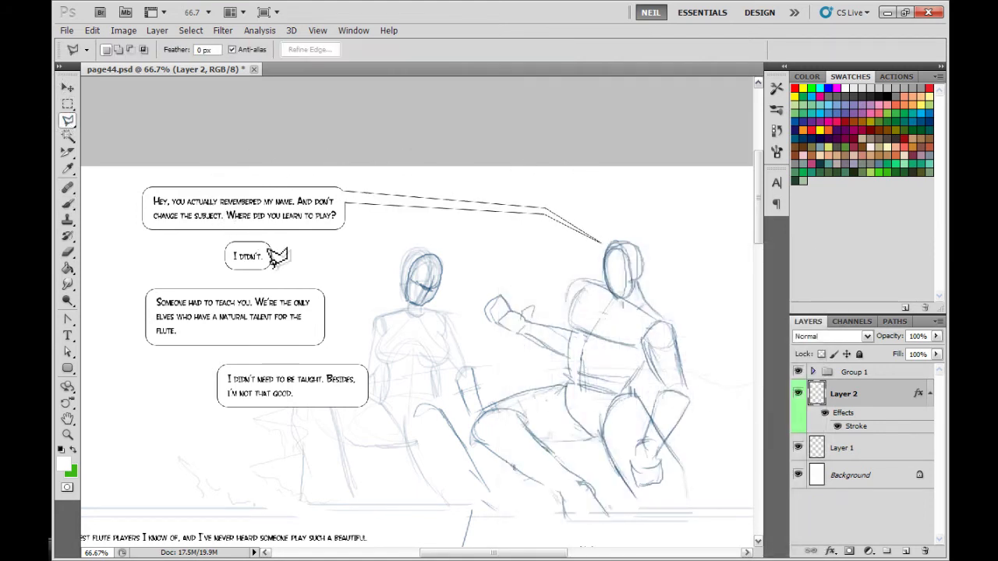
left_click(269, 263)
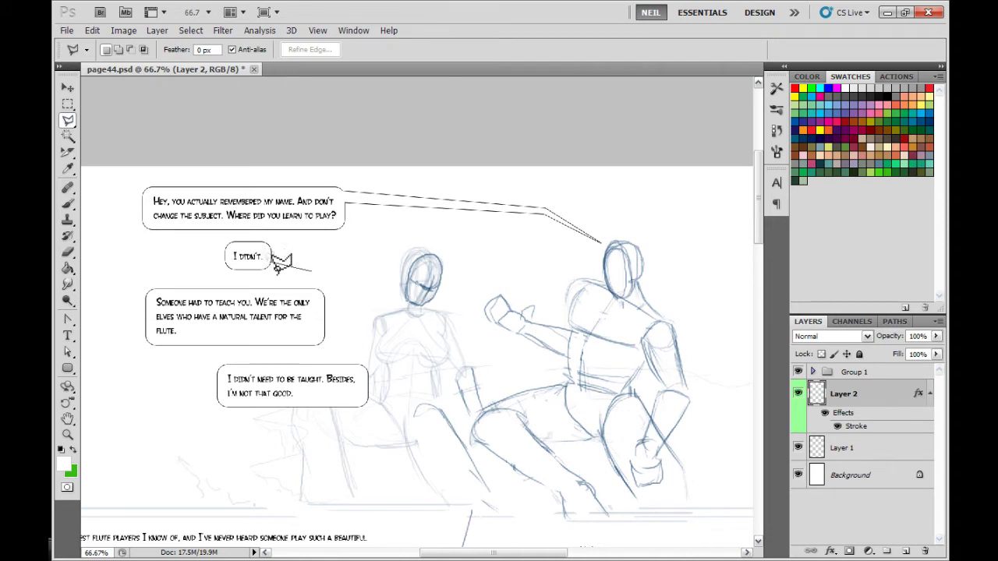
left_click(394, 279)
left_click(268, 265)
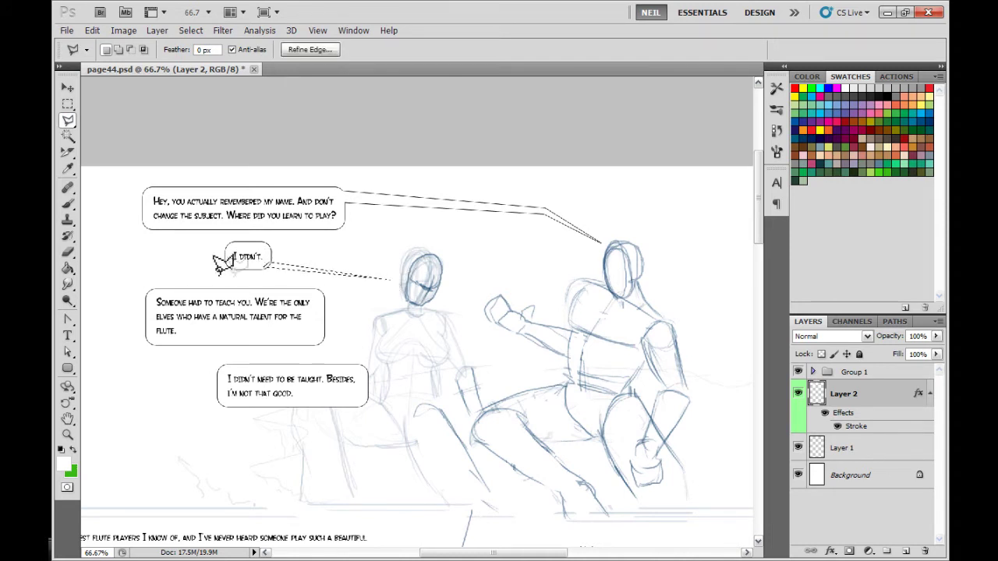
left_click(68, 204)
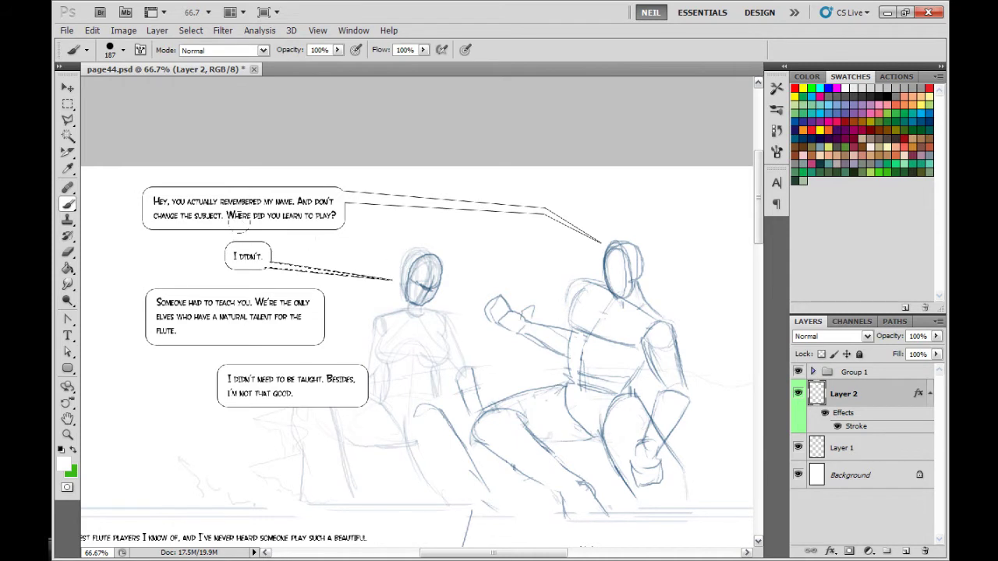
left_click(68, 104)
left_click(94, 117)
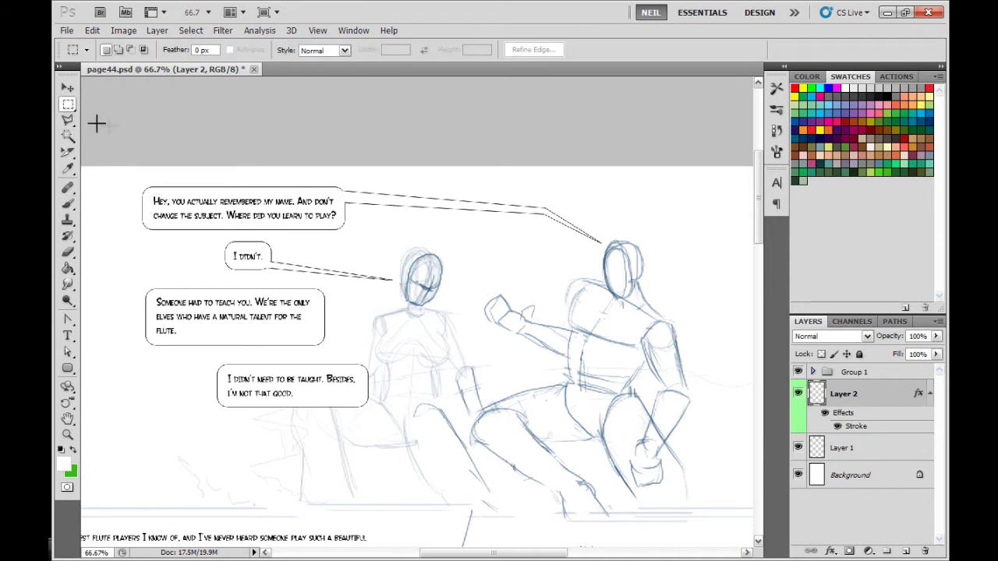
Step: Join the "Hey, you actually remembered my name" and "Someone had to teach you" balloons with a narrow white-filled vertical connector, leaving nothing selected
left_click(68, 120)
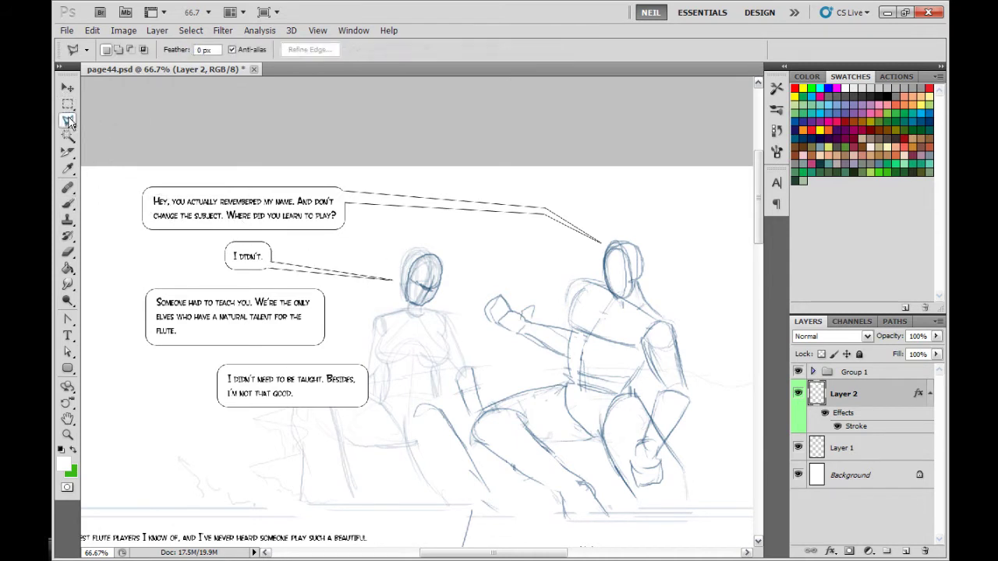
left_click(164, 230)
left_click(173, 290)
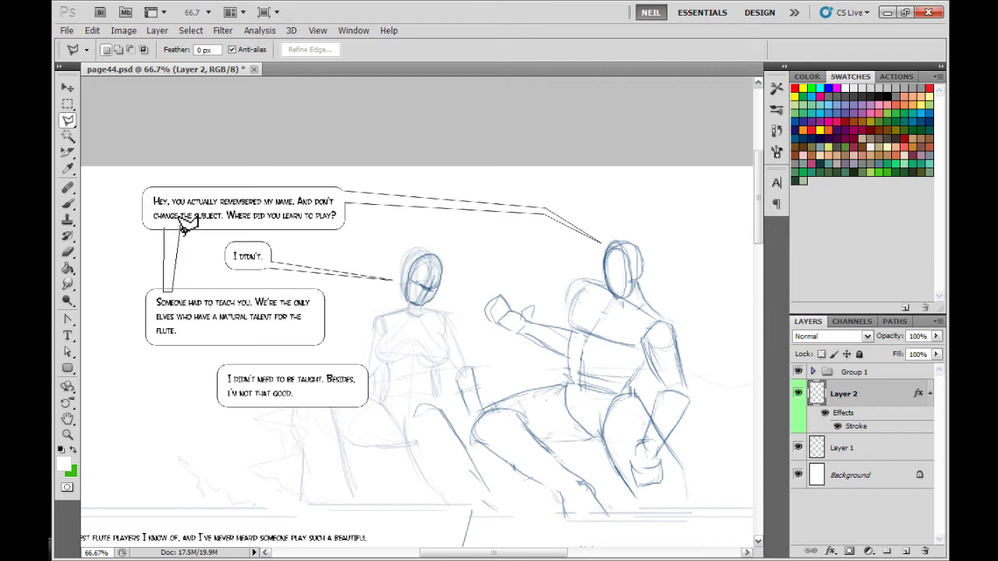
left_click(173, 228)
left_click(164, 229)
left_click(68, 205)
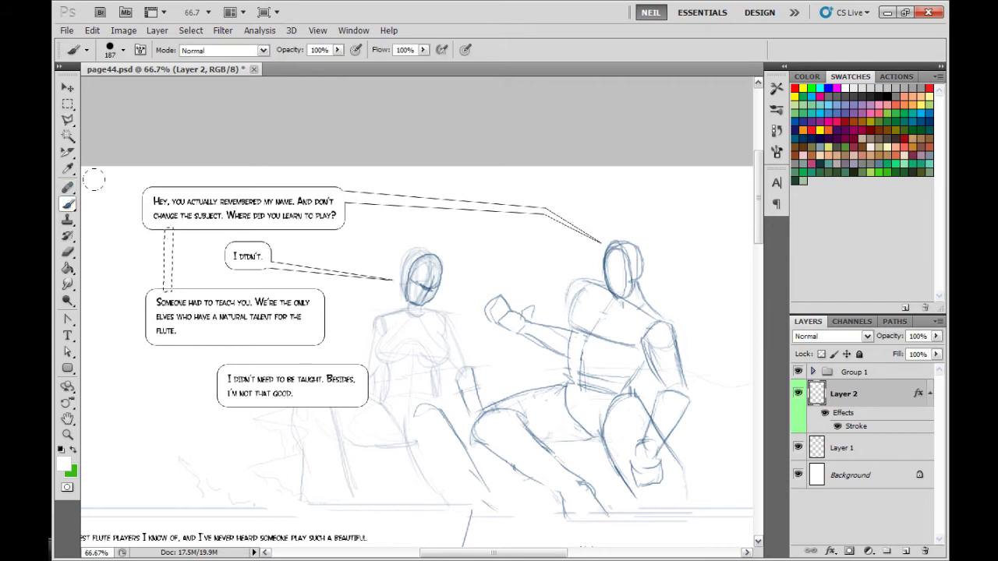
left_click(68, 106)
left_click(226, 239)
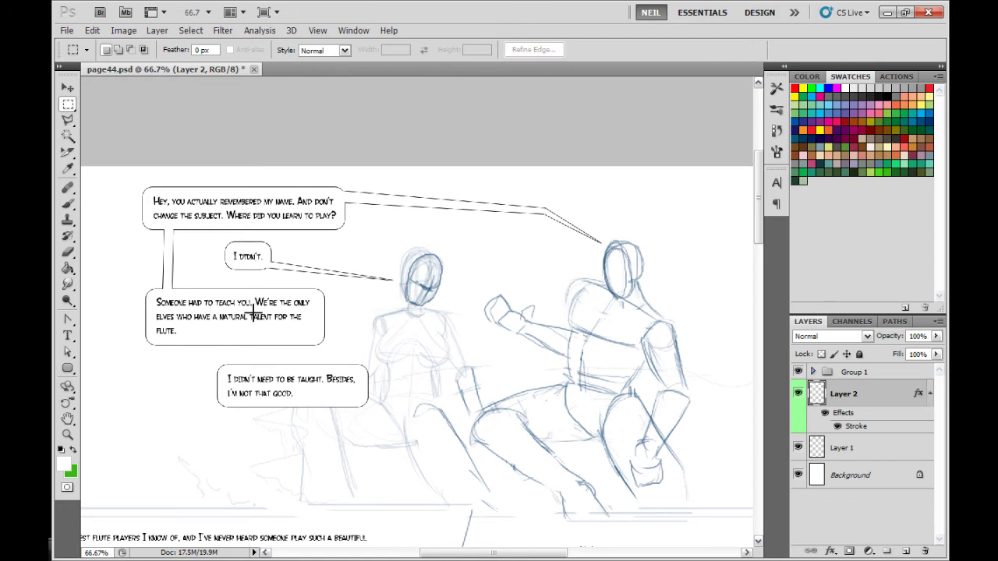
Step: Add a white tapered tail from the "I didn't need to be taught" balloon up to the left figure's neck and clear the selection
left_click(67, 120)
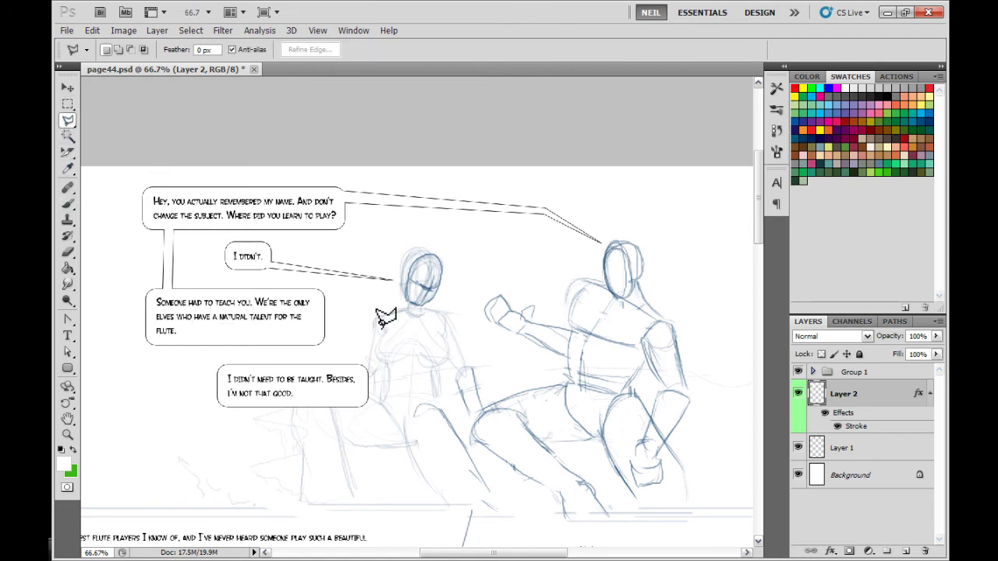
left_click(343, 367)
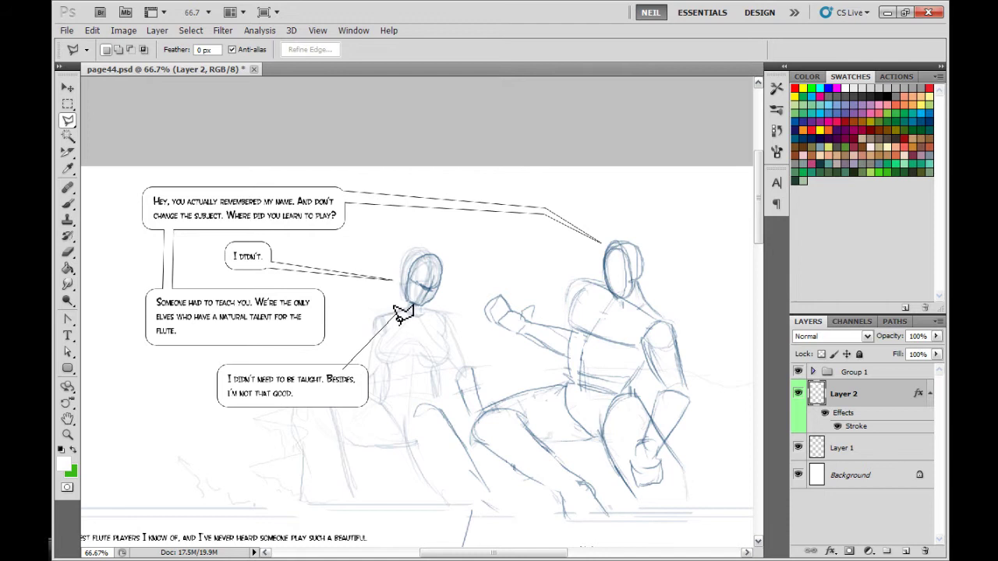
left_click(396, 314)
left_click(320, 369)
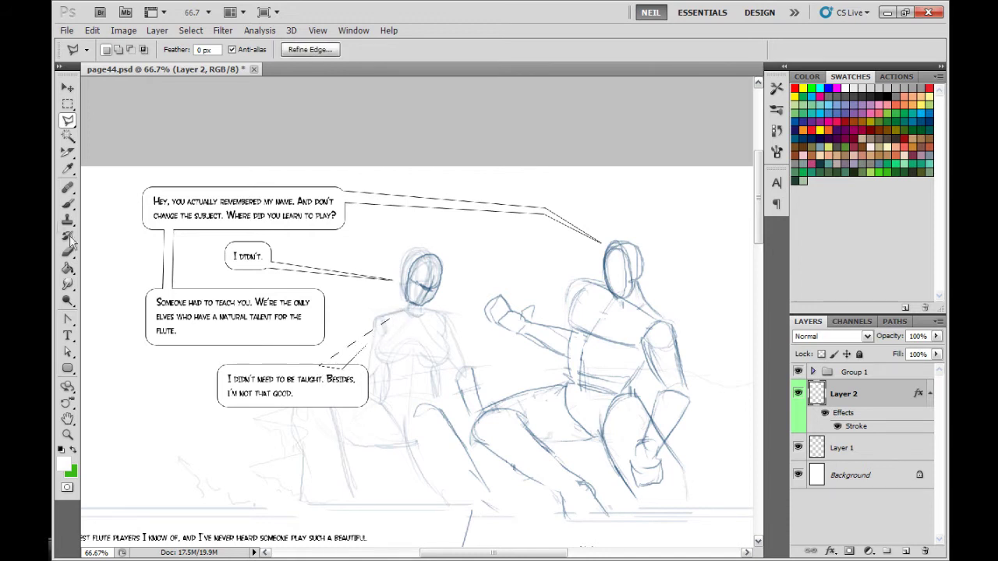
left_click(67, 203)
left_click_drag(394, 261, 349, 290)
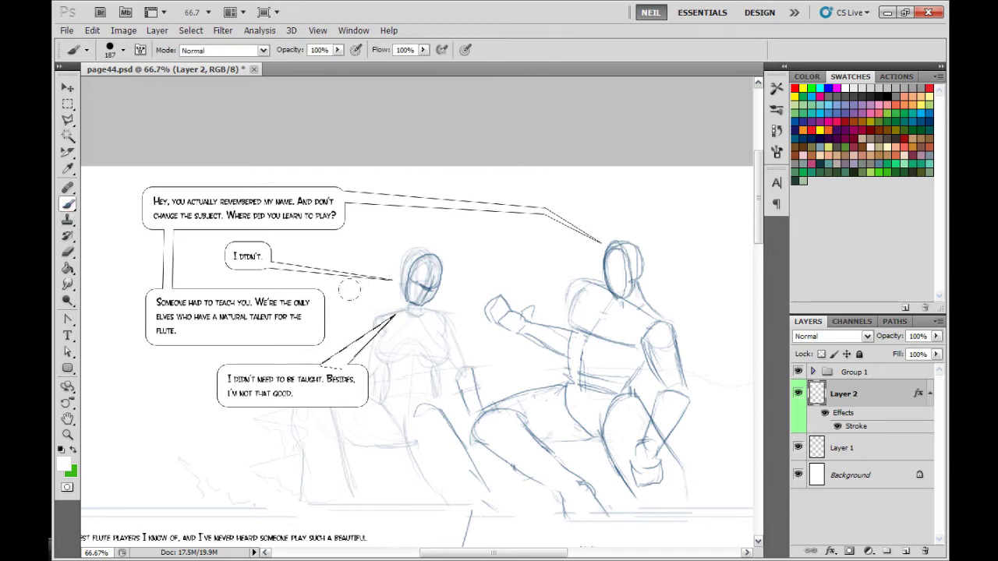
key("ctrl+d")
left_click(68, 104)
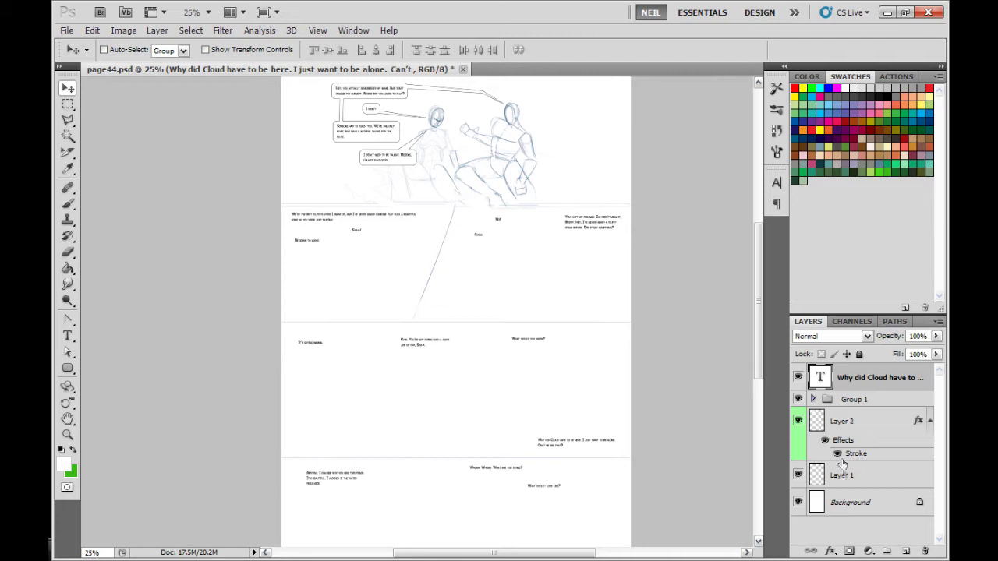
Step: Make Layer 1 active and set up the Brush with dark blue and the 5 px round preset
left_click(843, 472)
left_click(810, 131)
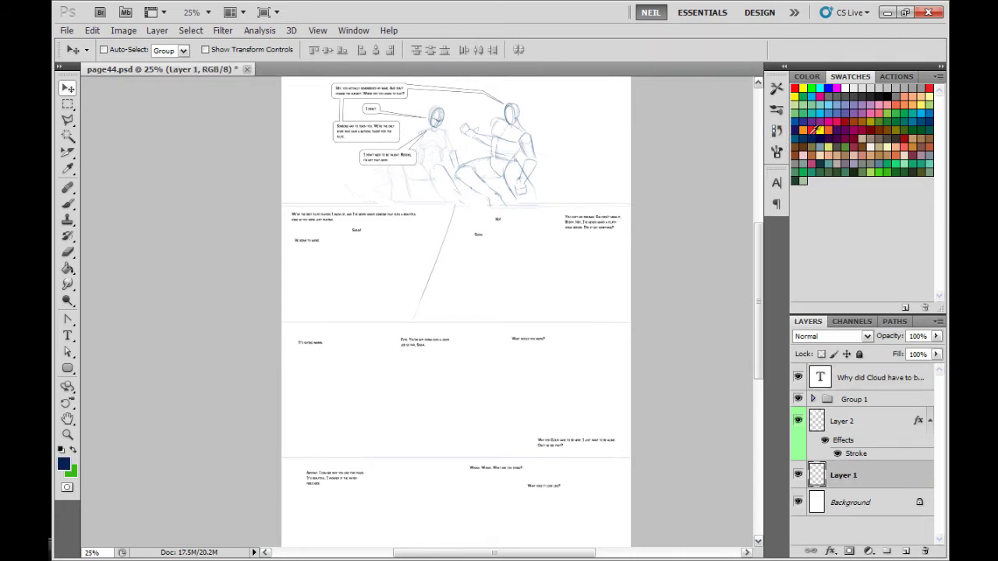
key("ctrl+plus")
key("ctrl+plus")
key("ctrl+minus")
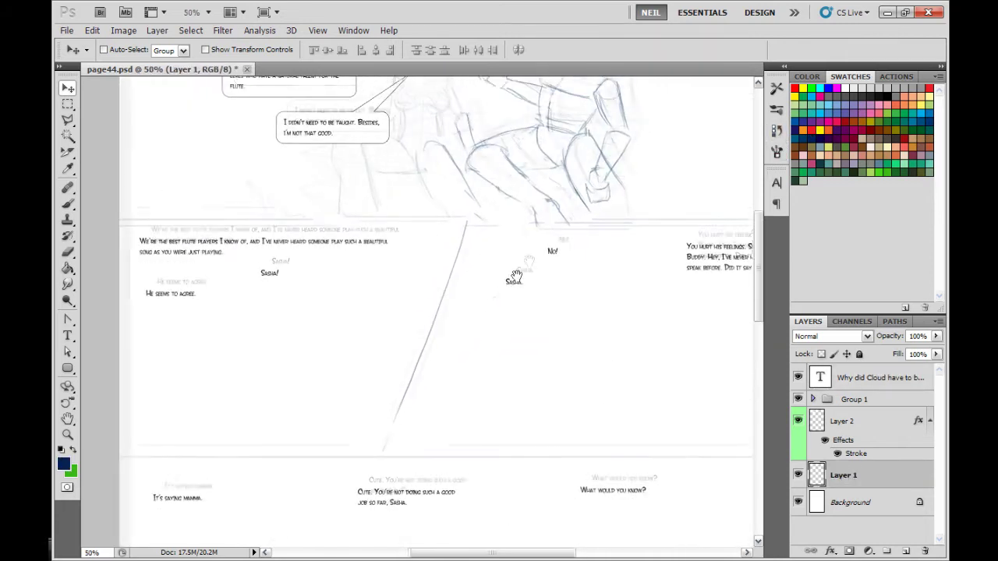
left_click(67, 204)
key("ctrl+minus")
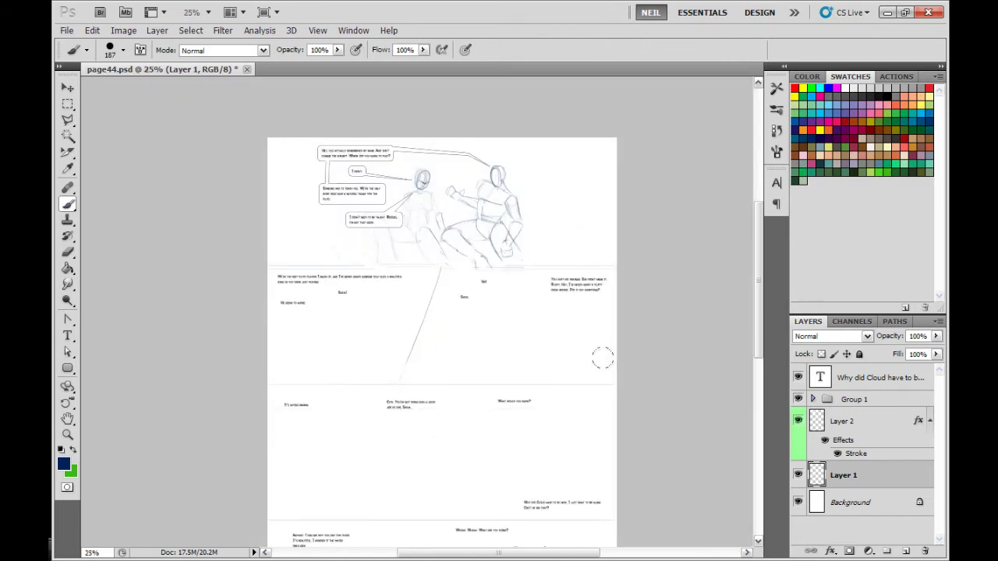
right_click(551, 307)
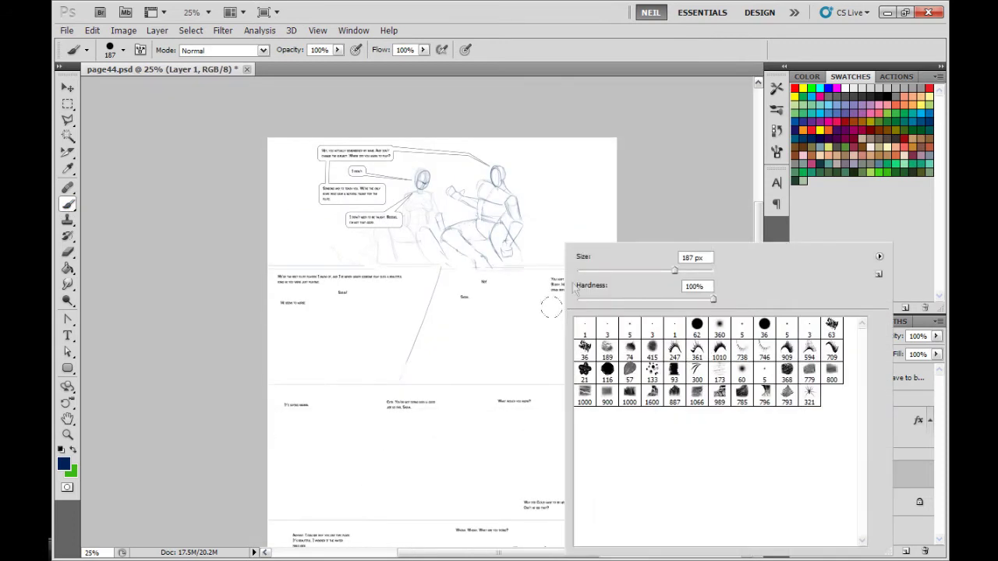
left_click(629, 327)
left_click(693, 231)
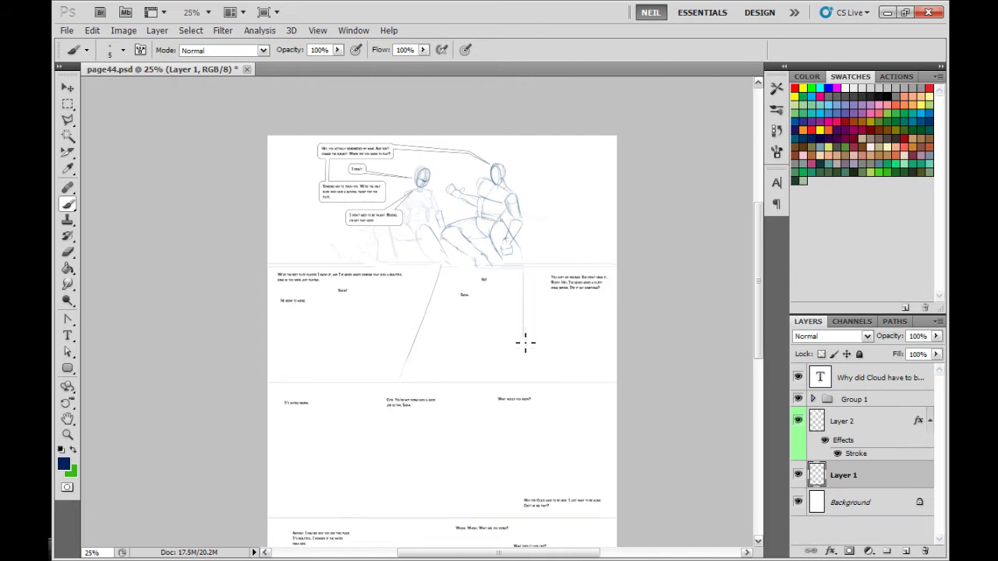
Step: Draw vertical panel dividers: one right of "No!" in the second row, two in the third row and one in the bottom row
left_click_drag(509, 431, 527, 353)
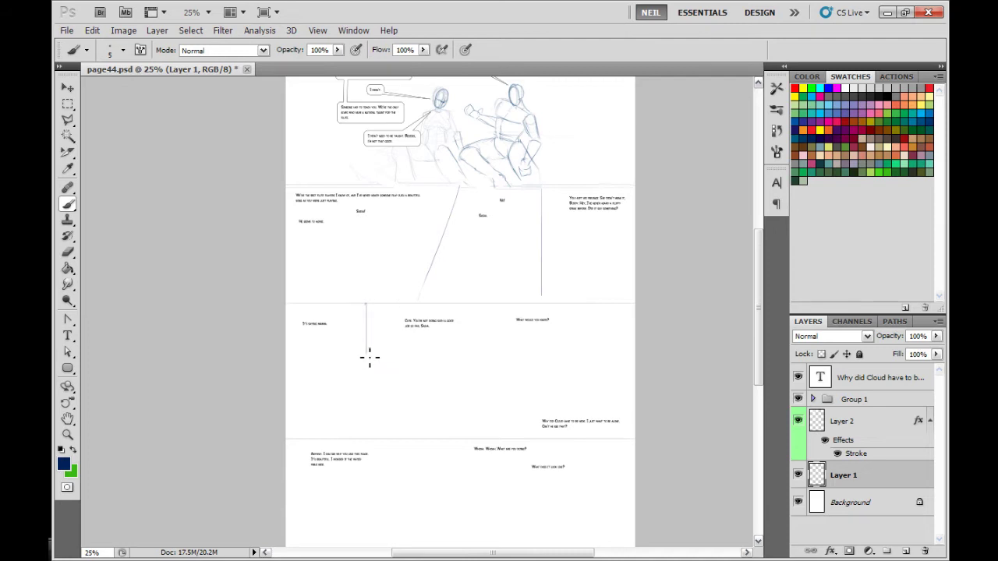
left_click_drag(369, 358, 371, 426)
left_click_drag(491, 305, 491, 364)
scroll(574, 463, "down", 3)
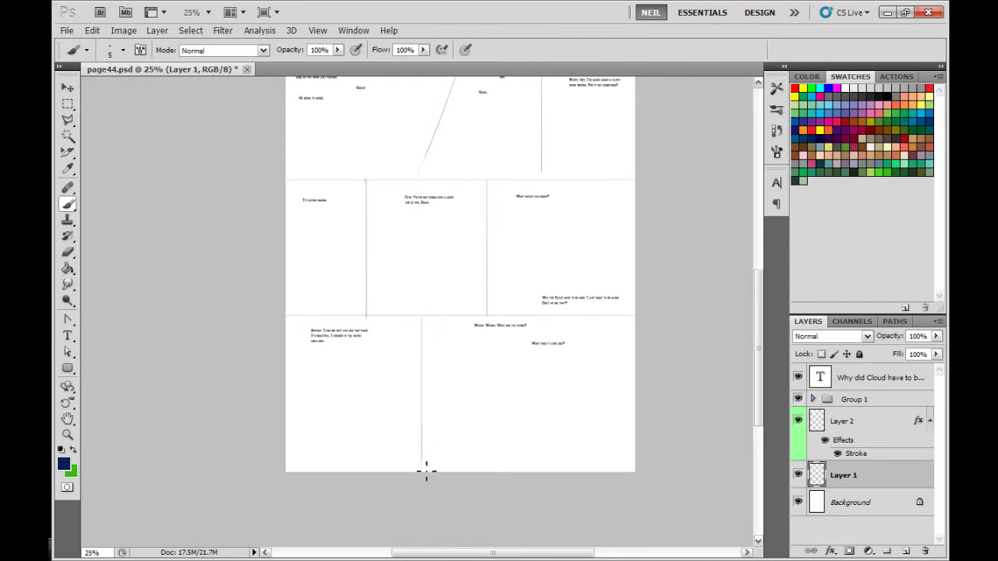
Step: Review the second row's panel layout and dialogue placement up close
left_click_drag(605, 232, 585, 323)
left_click_drag(577, 220, 580, 337)
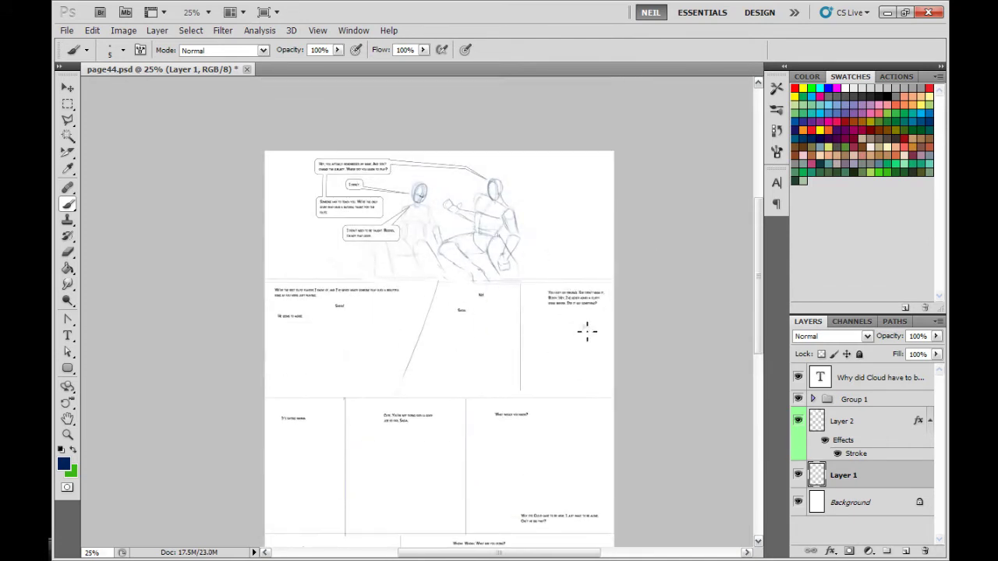
key("ctrl+plus")
key("ctrl+plus")
left_click_drag(447, 419, 474, 377)
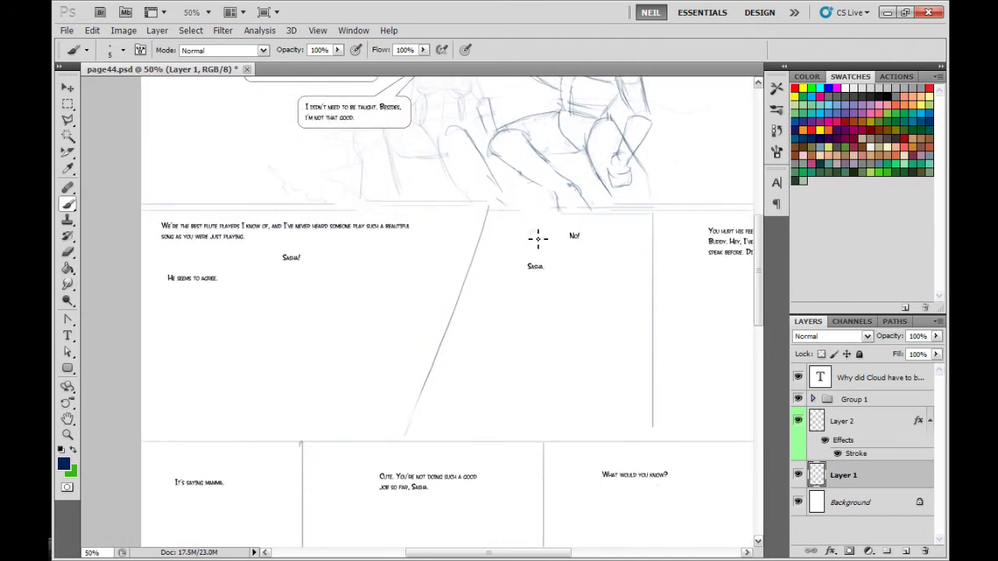
left_click_drag(445, 327, 495, 259)
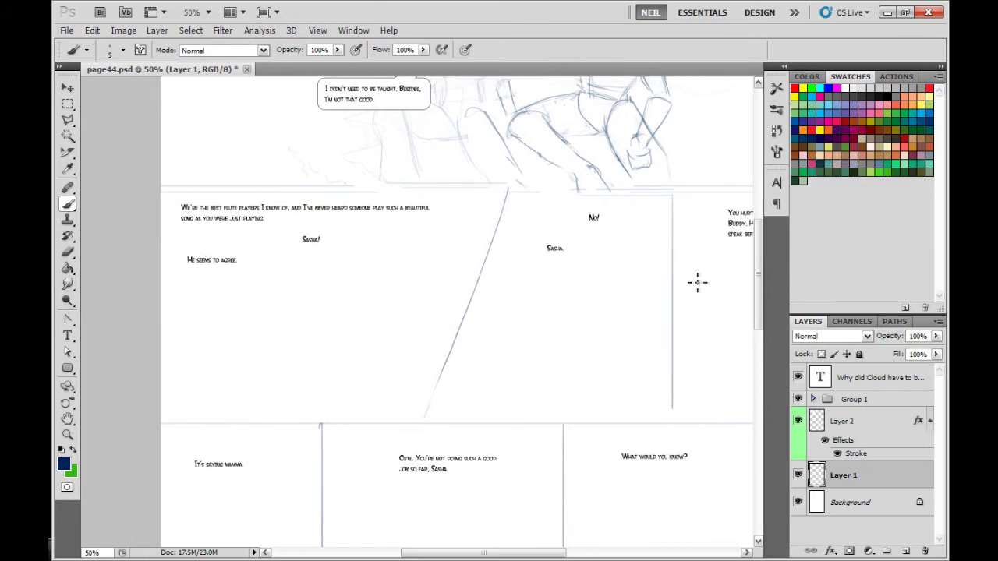
left_click_drag(686, 288, 605, 382)
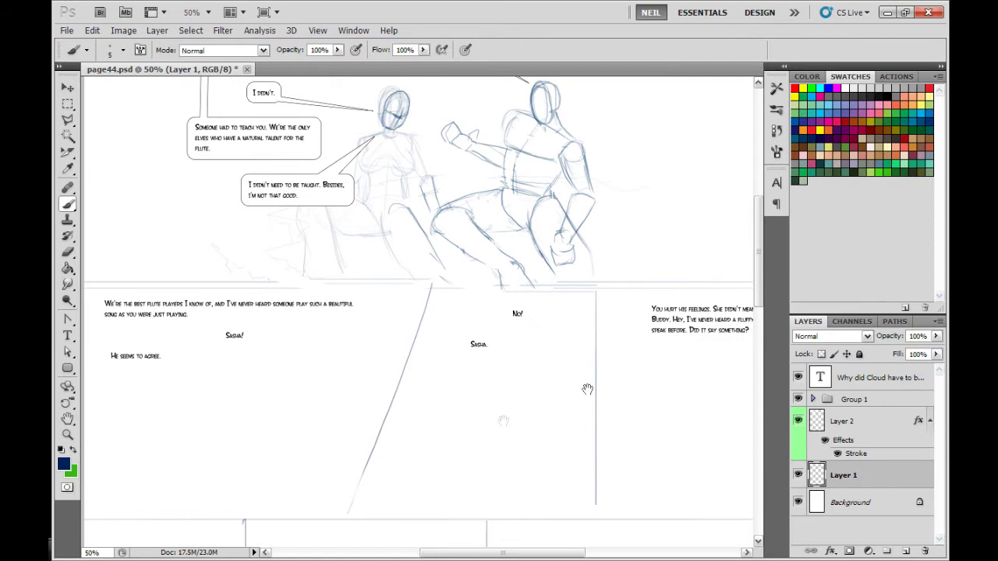
left_click_drag(416, 456, 522, 352)
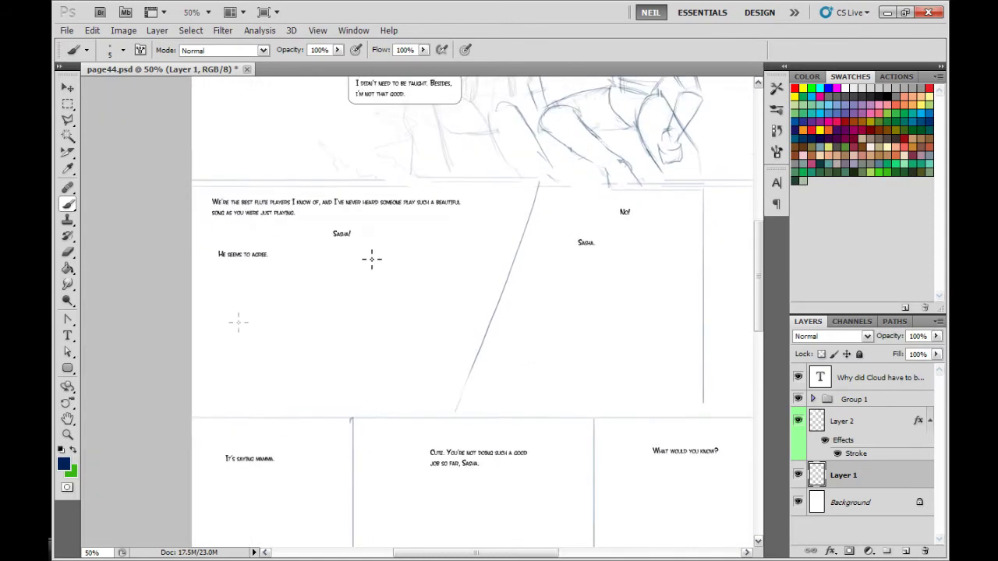
left_click_drag(672, 375, 521, 385)
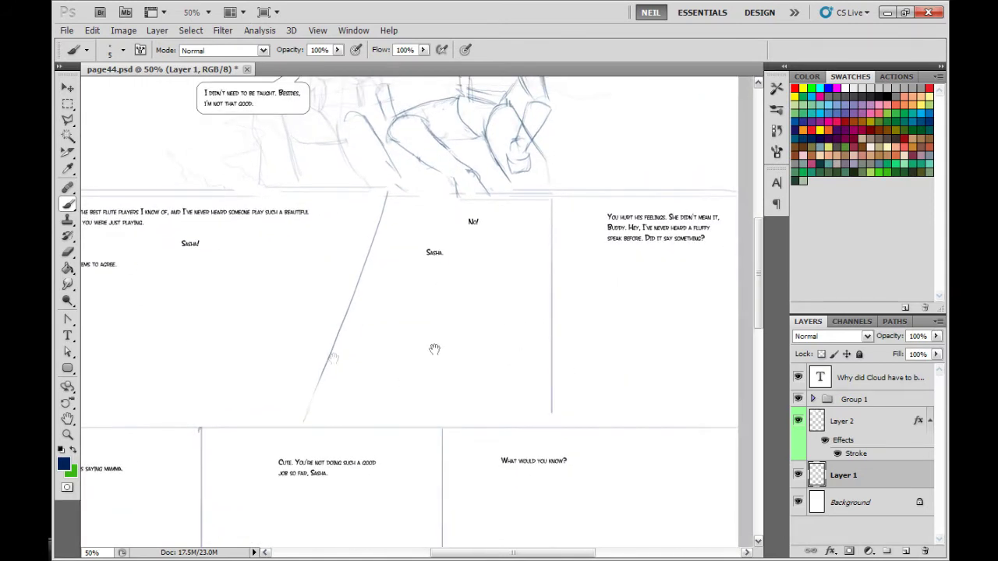
Step: Sketch a small round creature with two feet and a blocky hand on top of it low in the second row's first panel
left_click_drag(314, 339, 413, 351)
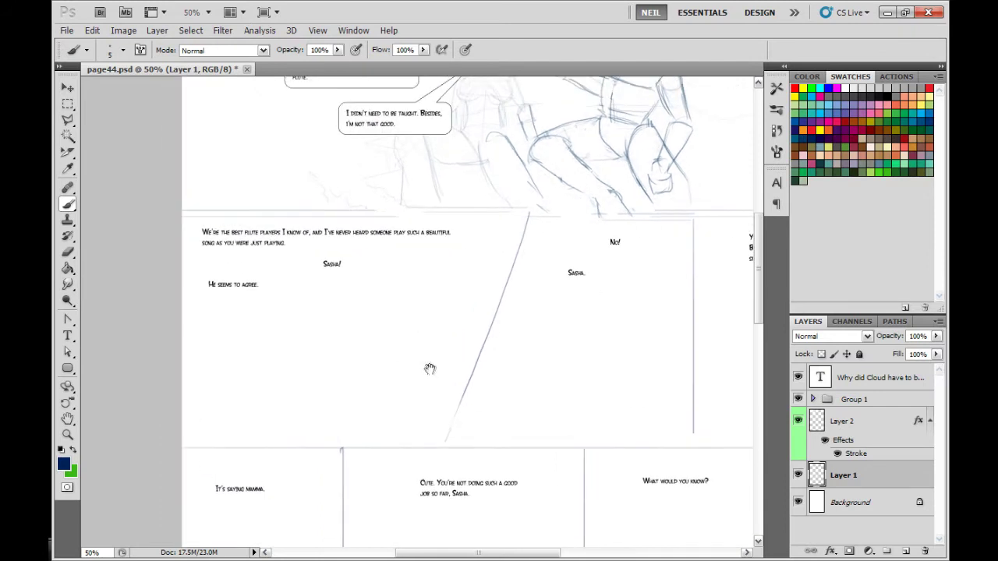
key("ctrl+plus")
left_click_drag(441, 428, 442, 386)
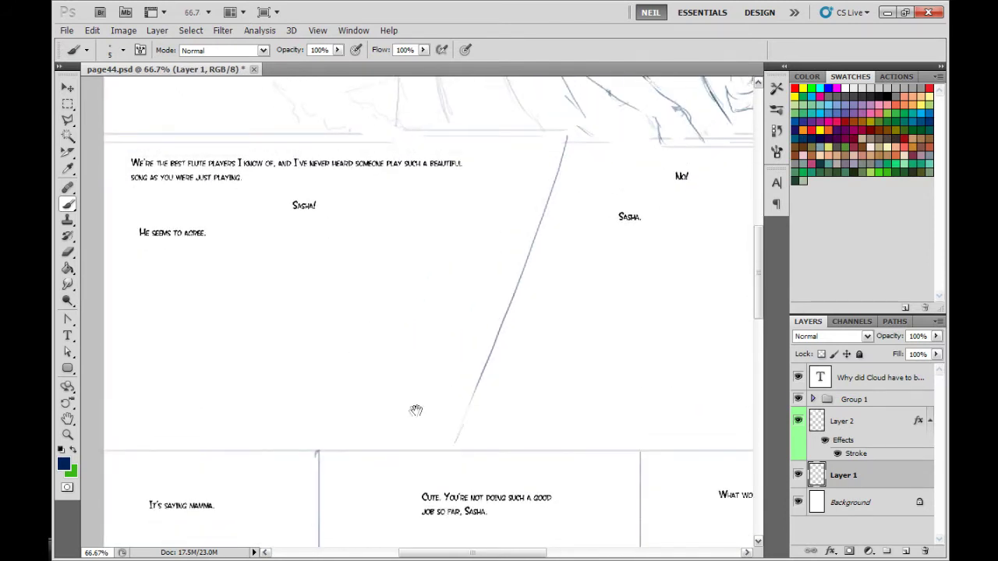
mouse_move(414, 377)
left_mouse_down()
mouse_move(467, 338)
mouse_move(438, 372)
mouse_move(430, 348)
mouse_move(449, 357)
left_mouse_up()
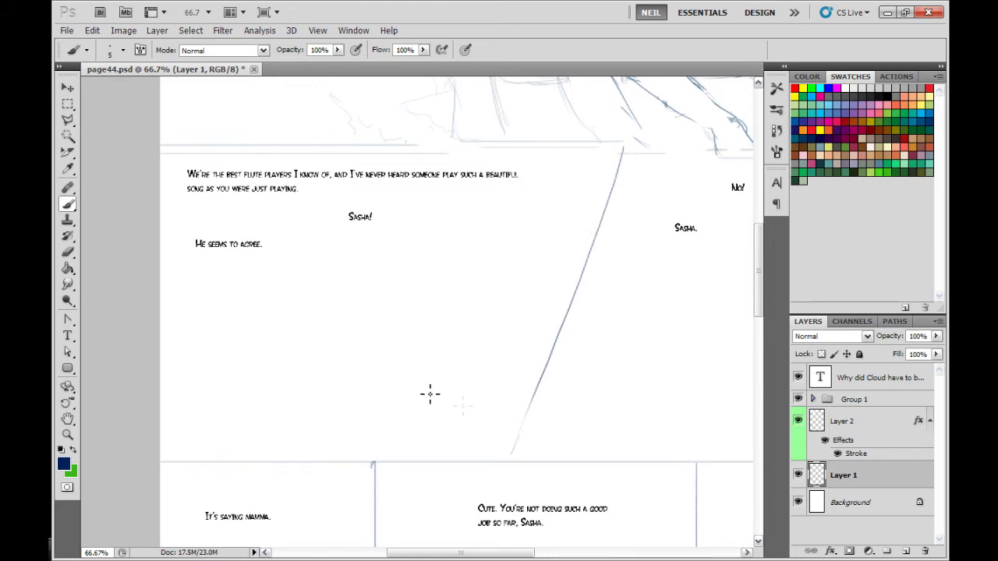
mouse_move(434, 387)
left_mouse_down()
mouse_move(466, 413)
mouse_move(419, 434)
mouse_move(458, 396)
left_mouse_up()
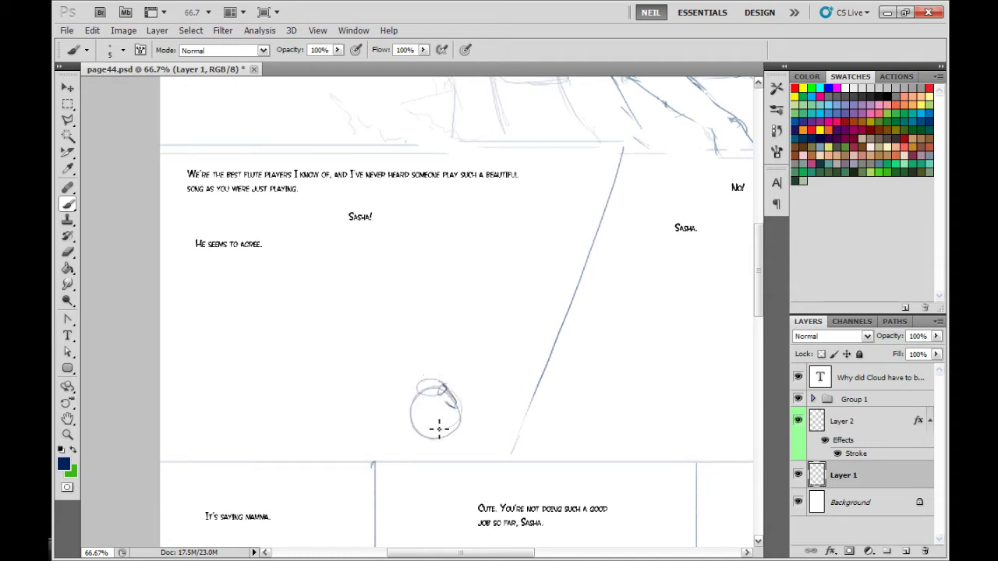
mouse_move(421, 430)
left_mouse_down()
mouse_move(398, 443)
mouse_move(451, 450)
left_mouse_up()
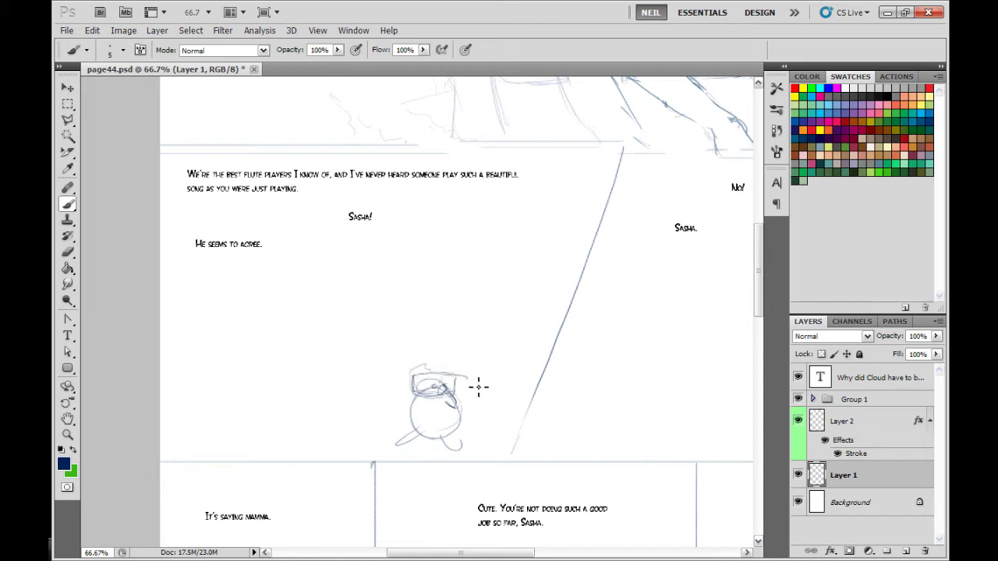
mouse_move(445, 400)
left_mouse_down()
mouse_move(473, 406)
mouse_move(469, 383)
mouse_move(480, 405)
mouse_move(446, 403)
mouse_move(475, 410)
mouse_move(481, 399)
mouse_move(441, 398)
left_mouse_up()
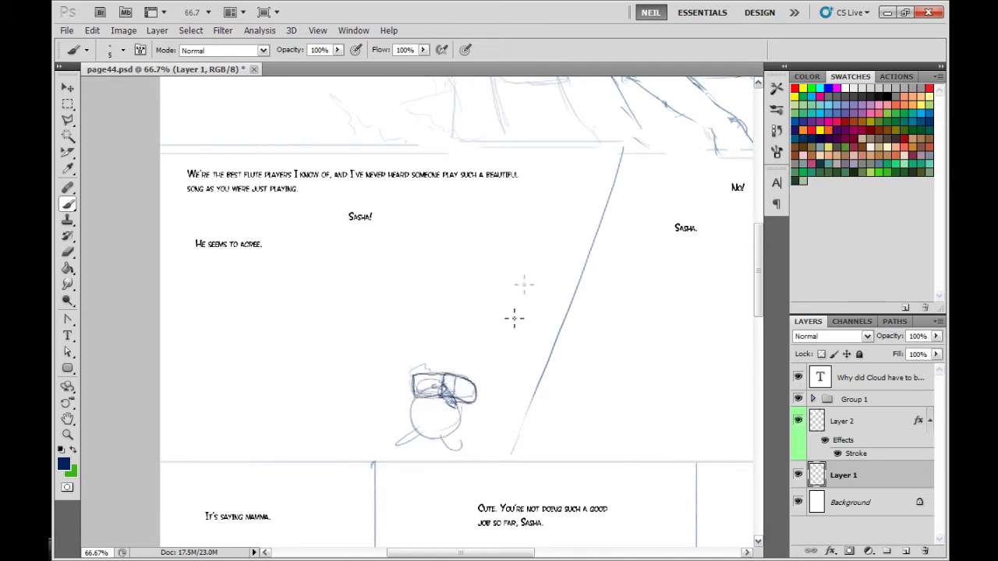
key("ctrl+z")
left_click_drag(446, 375, 447, 396)
Step: Sketch a tilted oval head, a curved spine line and an arm reaching to the creature for the figure below "He seems to agree."
mouse_move(355, 273)
left_mouse_down()
mouse_move(308, 292)
mouse_move(359, 272)
left_mouse_up()
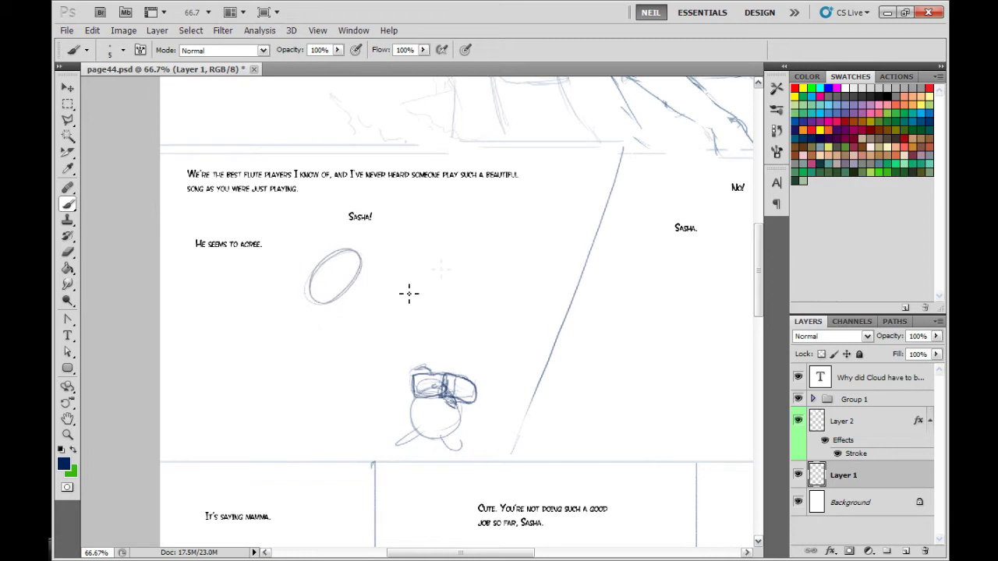
left_click_drag(312, 299, 265, 452)
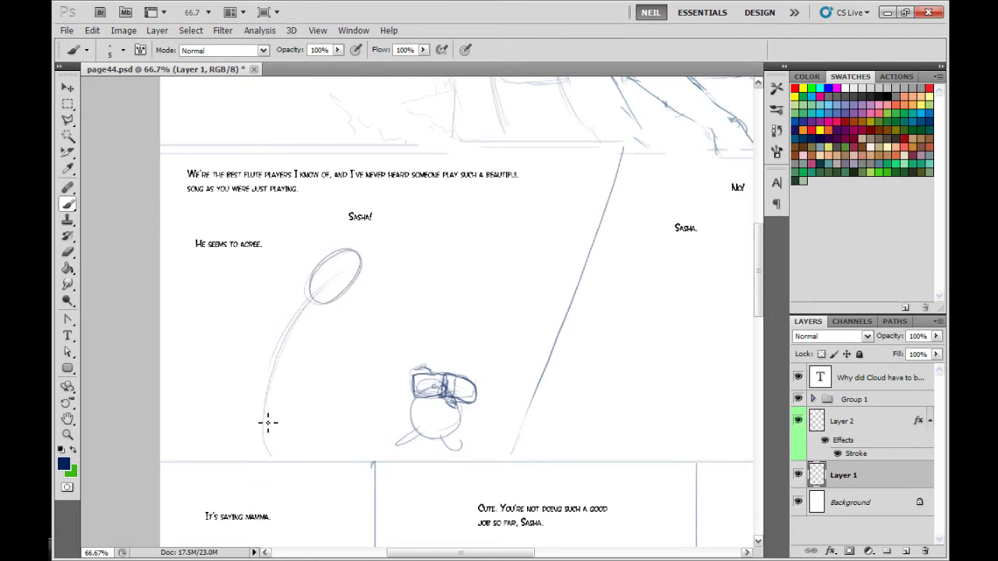
left_click_drag(549, 257, 572, 235)
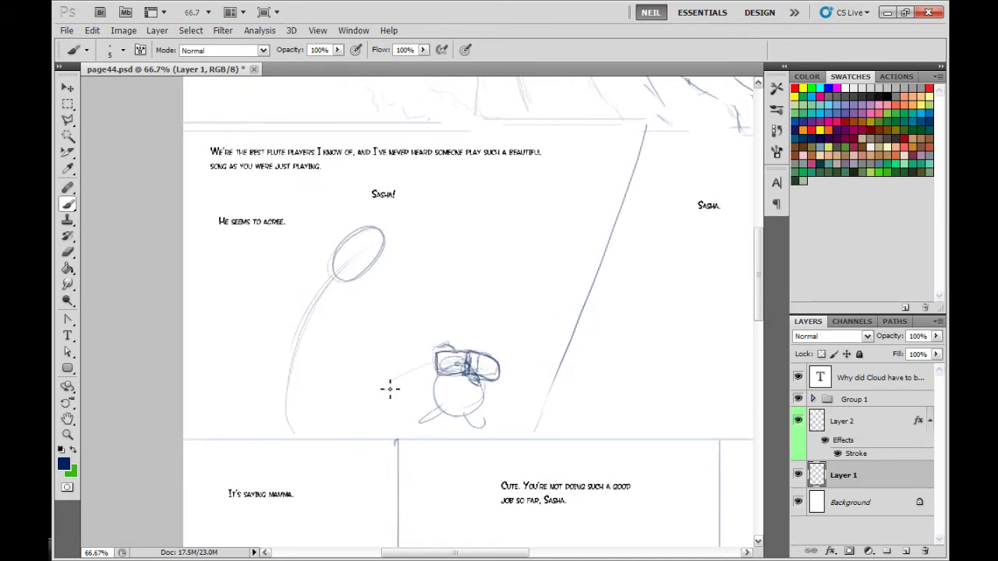
mouse_move(336, 306)
left_mouse_down()
mouse_move(349, 393)
mouse_move(434, 364)
left_mouse_up()
mouse_move(324, 313)
left_mouse_down()
mouse_move(357, 297)
mouse_move(355, 355)
mouse_move(338, 381)
mouse_move(364, 399)
mouse_move(434, 364)
mouse_move(390, 386)
mouse_move(429, 374)
left_mouse_up()
left_click_drag(360, 323, 405, 307)
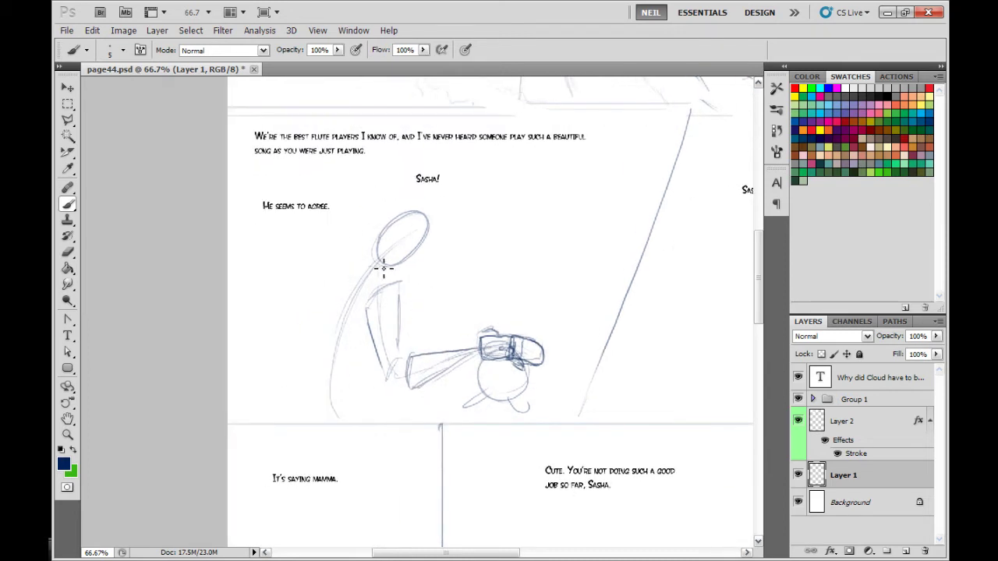
Step: Sketch the leaning figure's shoulders, back, waist and hips around the spine line
mouse_move(400, 281)
left_mouse_down()
mouse_move(365, 255)
mouse_move(321, 335)
left_mouse_up()
mouse_move(355, 261)
left_mouse_down()
mouse_move(330, 314)
mouse_move(369, 253)
mouse_move(340, 285)
mouse_move(330, 320)
mouse_move(401, 284)
mouse_move(339, 295)
mouse_move(314, 352)
left_mouse_up()
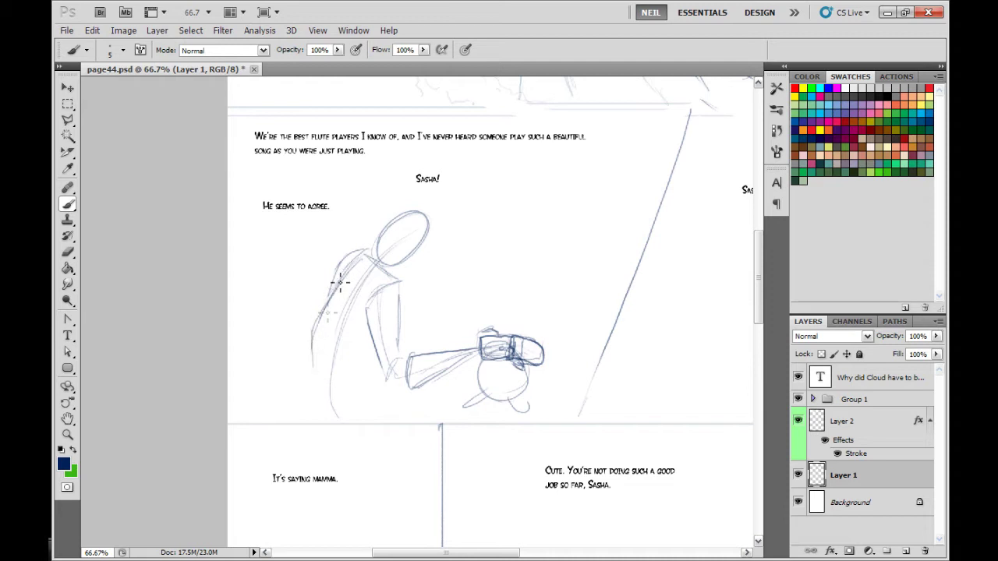
left_click_drag(340, 271, 315, 350)
mouse_move(368, 313)
left_mouse_down()
mouse_move(371, 358)
mouse_move(318, 360)
mouse_move(361, 363)
mouse_move(367, 308)
mouse_move(346, 365)
mouse_move(327, 375)
mouse_move(331, 401)
mouse_move(323, 379)
mouse_move(333, 408)
mouse_move(319, 366)
mouse_move(326, 415)
left_mouse_up()
left_click_drag(376, 363, 390, 417)
left_click_drag(328, 413, 338, 424)
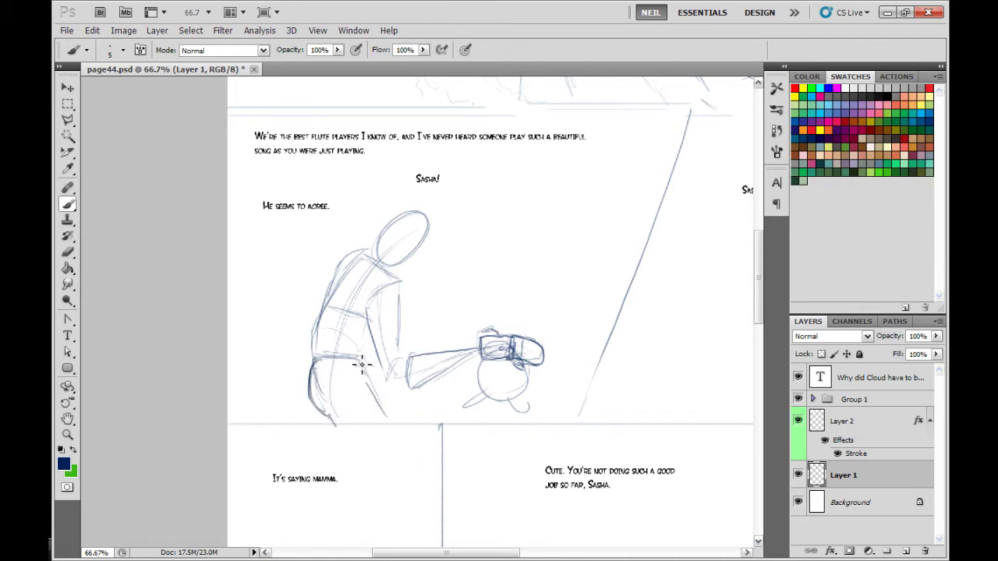
Step: Sketch the seated figure's folded legs and knee along the first panel's lower border
left_click_drag(441, 402, 445, 427)
mouse_move(334, 416)
left_mouse_down()
mouse_move(418, 430)
mouse_move(453, 419)
mouse_move(409, 429)
left_mouse_up()
mouse_move(444, 403)
left_mouse_down()
mouse_move(449, 423)
mouse_move(413, 430)
left_mouse_up()
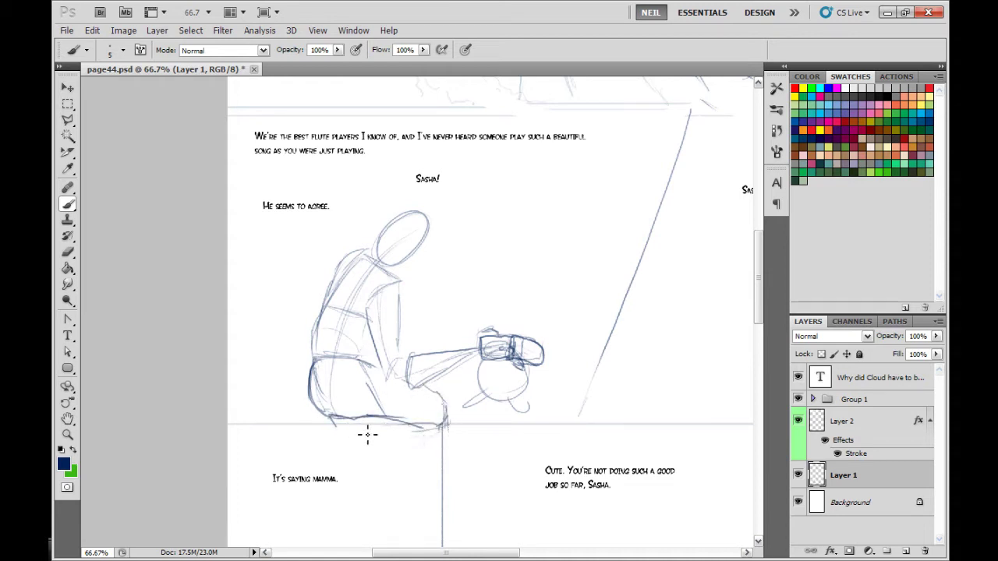
mouse_move(334, 416)
left_mouse_down()
mouse_move(421, 435)
mouse_move(385, 437)
mouse_move(365, 431)
mouse_move(442, 436)
mouse_move(434, 445)
mouse_move(314, 442)
left_mouse_up()
scroll(550, 199, "down", 3)
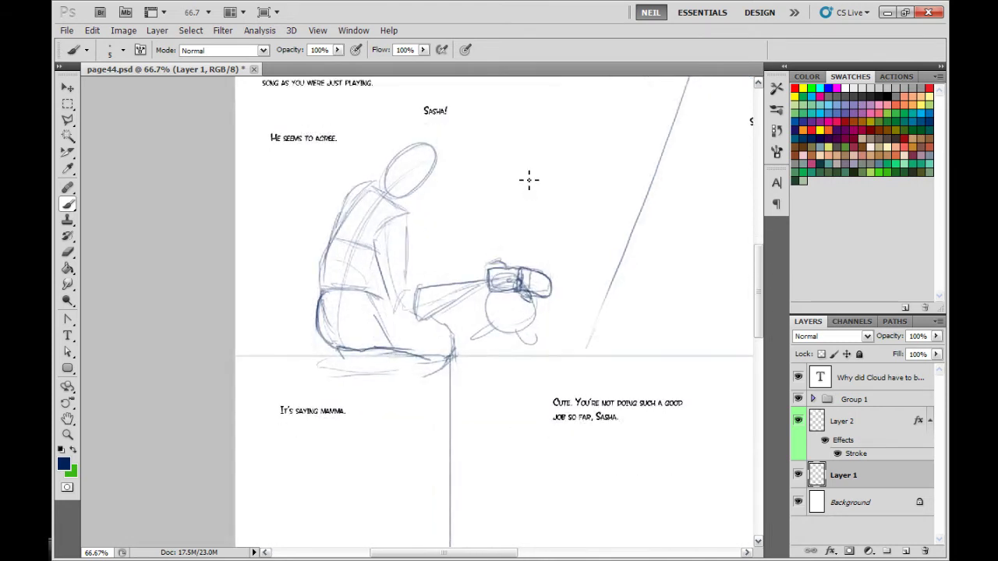
Step: Erase the leg strokes that spill below the first panel's lower border with the 36 px hard round eraser
key("e")
right_click(386, 244)
left_click(586, 326)
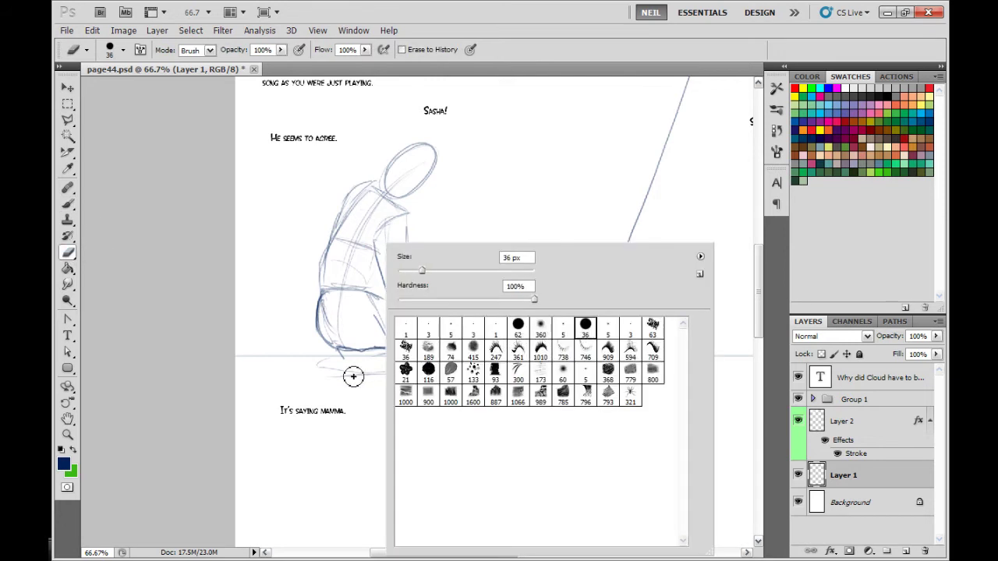
left_click(352, 379)
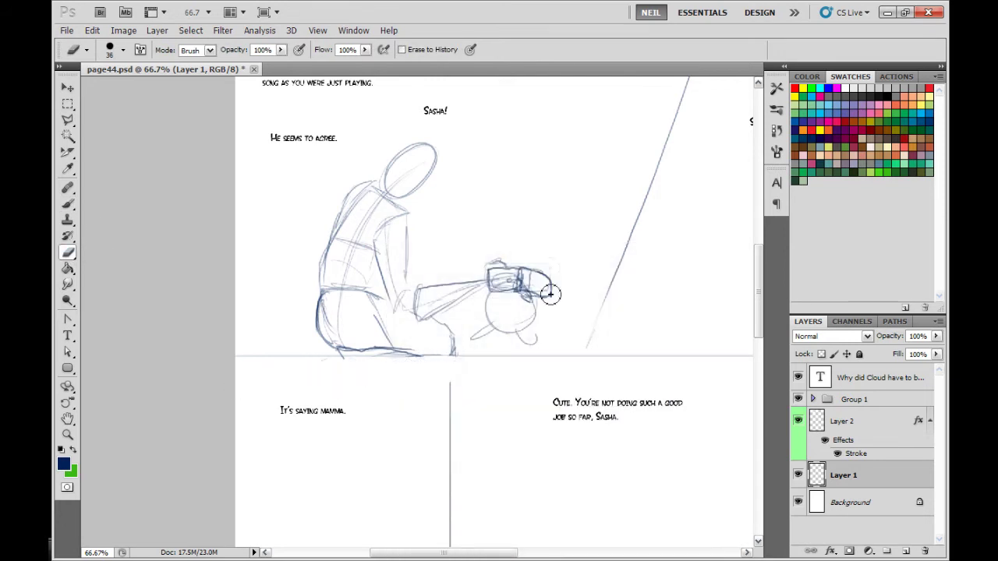
Step: Sketch an upright oval head with a small facial mark against the right divider of the "No!" panel using the Brush
left_click(68, 205)
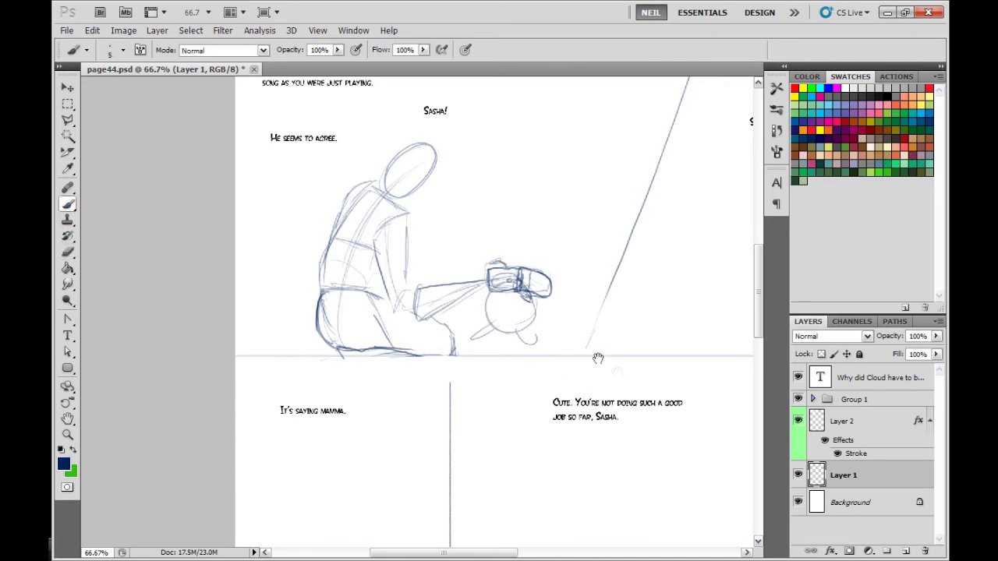
mouse_move(641, 381)
left_mouse_down()
mouse_move(488, 423)
mouse_move(646, 392)
mouse_move(628, 404)
left_mouse_up()
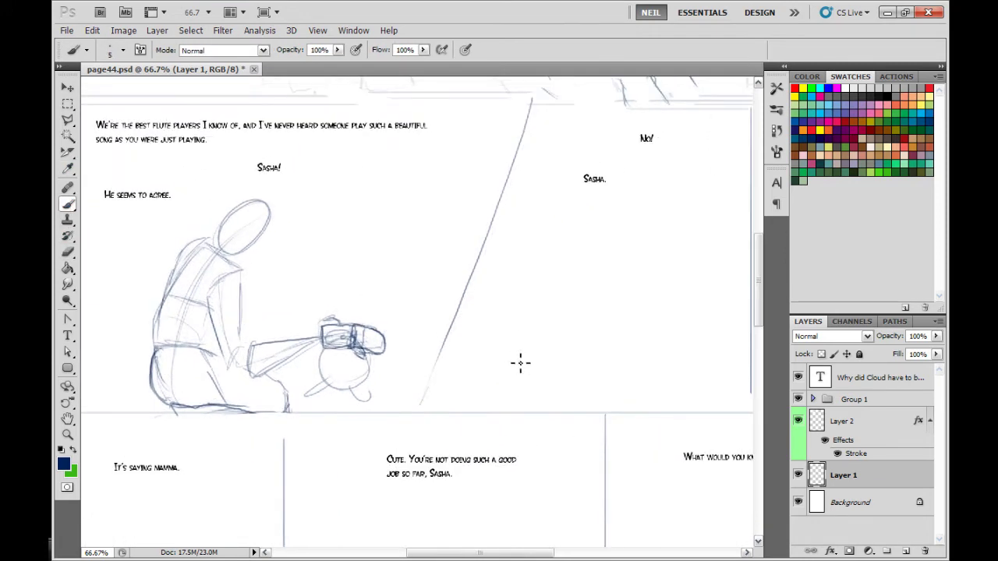
mouse_move(632, 358)
left_mouse_down()
mouse_move(513, 396)
mouse_move(538, 385)
left_mouse_up()
left_click_drag(540, 299, 511, 326)
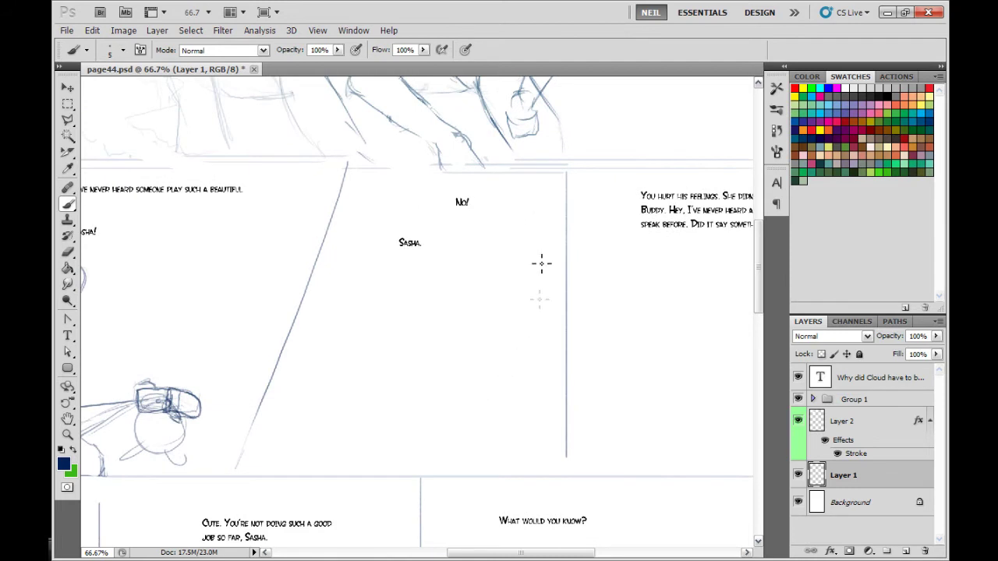
mouse_move(517, 372)
left_mouse_down()
mouse_move(517, 301)
mouse_move(507, 350)
left_mouse_up()
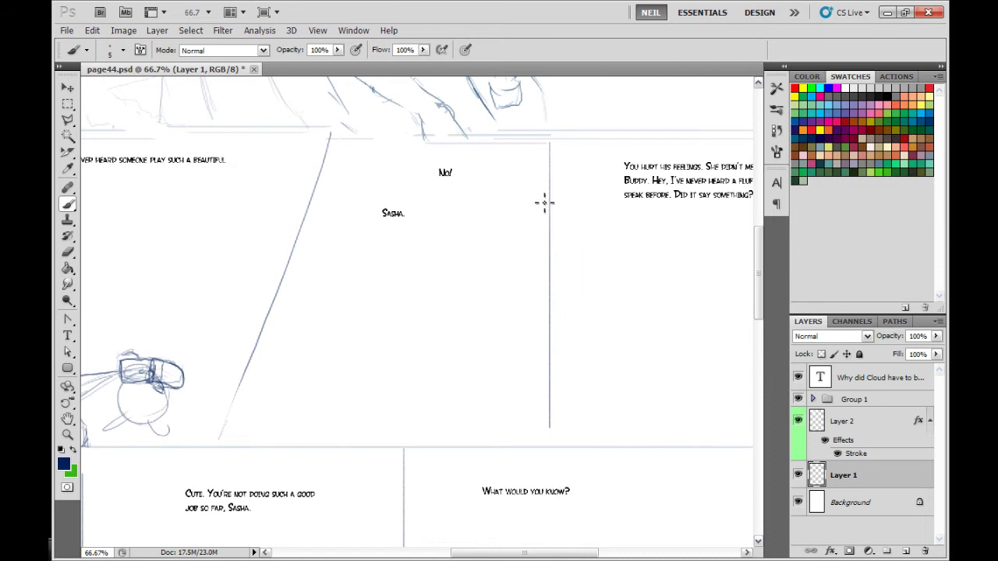
mouse_move(532, 240)
left_mouse_down()
mouse_move(518, 189)
mouse_move(548, 231)
mouse_move(544, 269)
mouse_move(510, 207)
mouse_move(523, 204)
mouse_move(515, 242)
mouse_move(545, 272)
mouse_move(543, 164)
mouse_move(524, 236)
mouse_move(555, 211)
mouse_move(543, 209)
mouse_move(544, 195)
mouse_move(521, 230)
left_mouse_up()
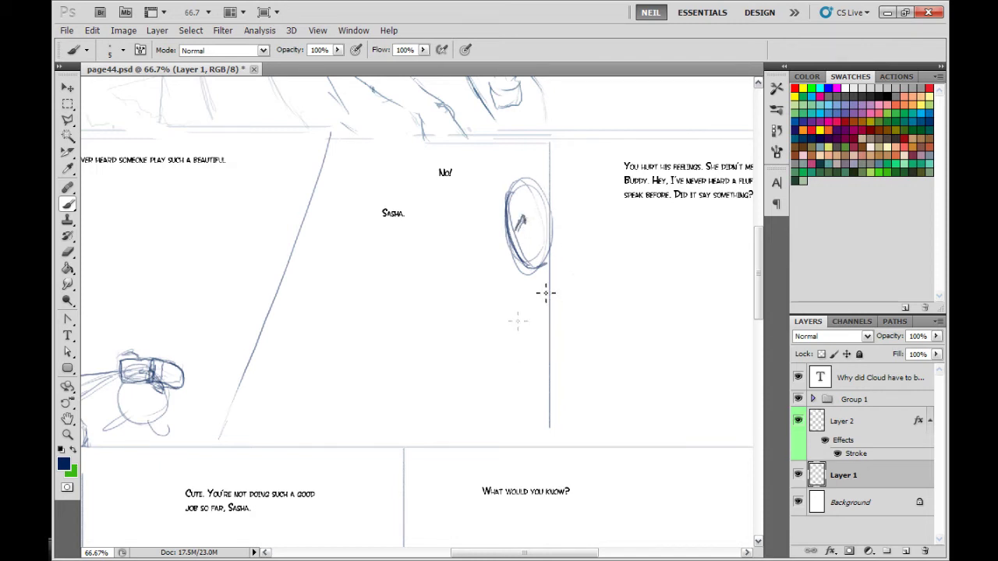
mouse_move(554, 276)
left_mouse_down()
mouse_move(547, 337)
mouse_move(509, 356)
mouse_move(518, 348)
mouse_move(496, 350)
mouse_move(515, 338)
mouse_move(504, 342)
mouse_move(452, 398)
mouse_move(485, 385)
mouse_move(448, 392)
left_mouse_up()
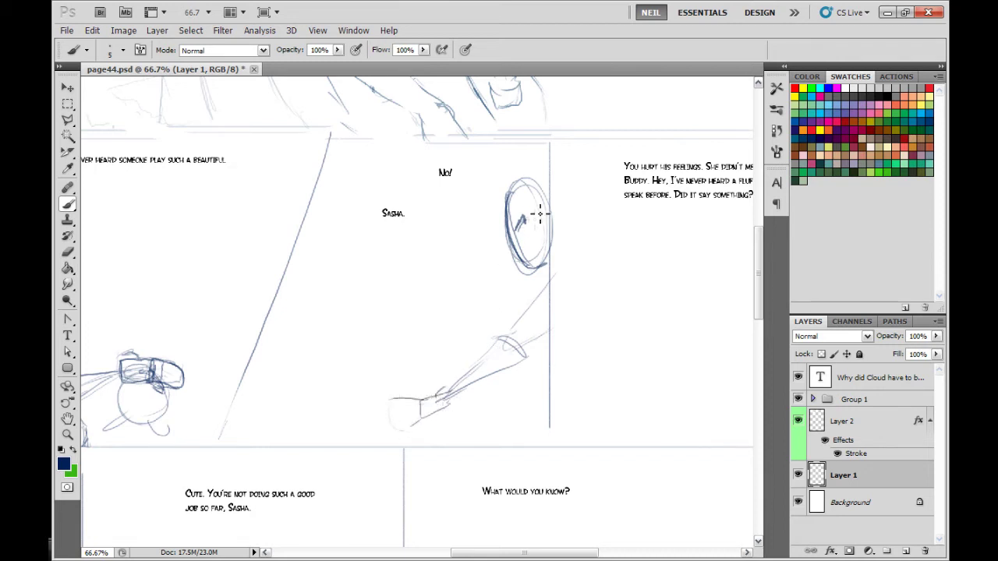
mouse_move(417, 363)
left_mouse_down()
mouse_move(438, 354)
mouse_move(410, 401)
mouse_move(498, 340)
mouse_move(476, 345)
mouse_move(467, 330)
mouse_move(423, 397)
mouse_move(432, 421)
mouse_move(463, 335)
mouse_move(444, 392)
mouse_move(476, 319)
left_mouse_up()
key("ctrl+z")
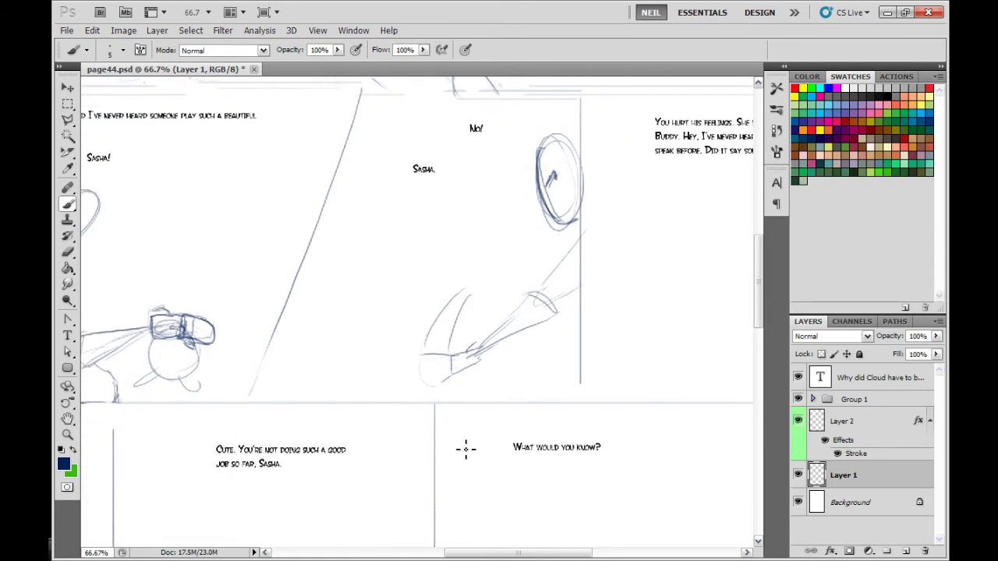
key("ctrl+z")
key("ctrl+z")
left_click_drag(419, 358, 499, 418)
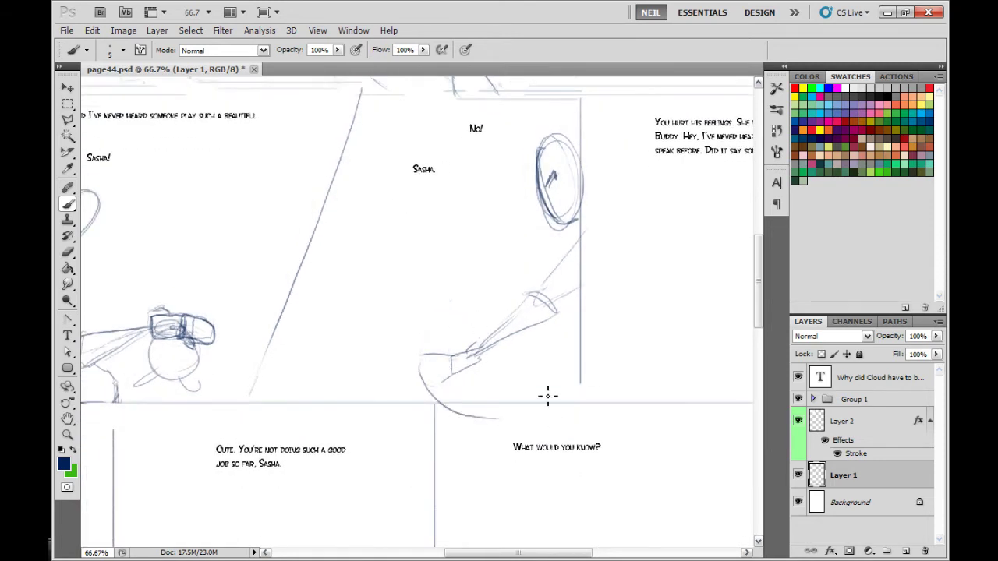
key("ctrl+z")
left_click_drag(421, 357, 518, 396)
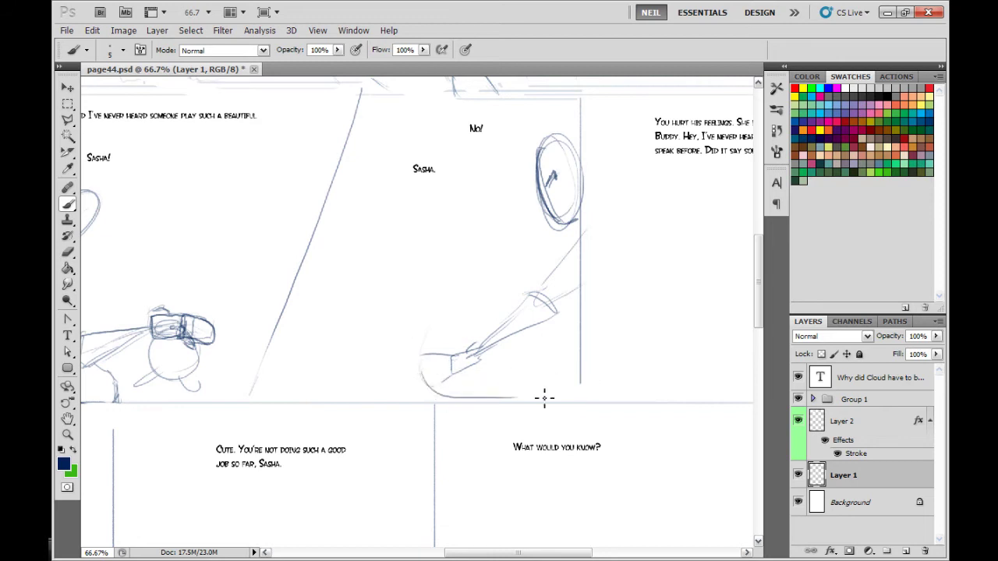
left_click_drag(452, 384, 546, 363)
mouse_move(475, 319)
left_mouse_down()
mouse_move(421, 363)
mouse_move(453, 372)
mouse_move(523, 335)
mouse_move(525, 352)
mouse_move(546, 351)
mouse_move(498, 385)
mouse_move(509, 397)
mouse_move(439, 395)
mouse_move(529, 364)
mouse_move(551, 288)
mouse_move(542, 274)
mouse_move(564, 331)
mouse_move(568, 296)
mouse_move(503, 347)
mouse_move(527, 364)
mouse_move(550, 364)
mouse_move(547, 296)
left_mouse_up()
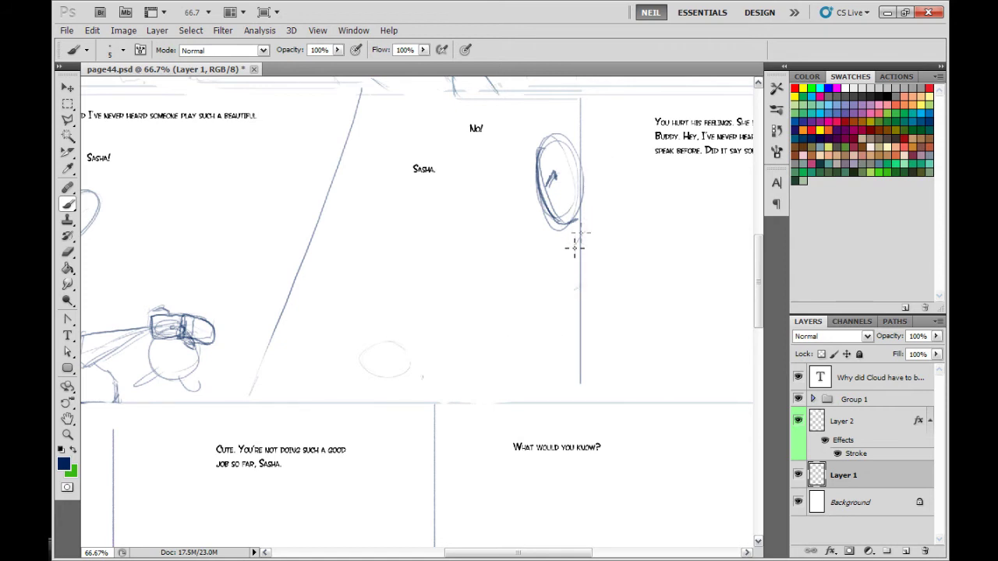
Step: Sketch the figure's torso and bent arm along the divider, plus a long curved form sweeping left from the hand
mouse_move(579, 232)
left_mouse_down()
mouse_move(577, 298)
mouse_move(563, 287)
mouse_move(563, 297)
mouse_move(584, 306)
mouse_move(561, 298)
mouse_move(591, 311)
mouse_move(566, 292)
mouse_move(578, 259)
left_mouse_up()
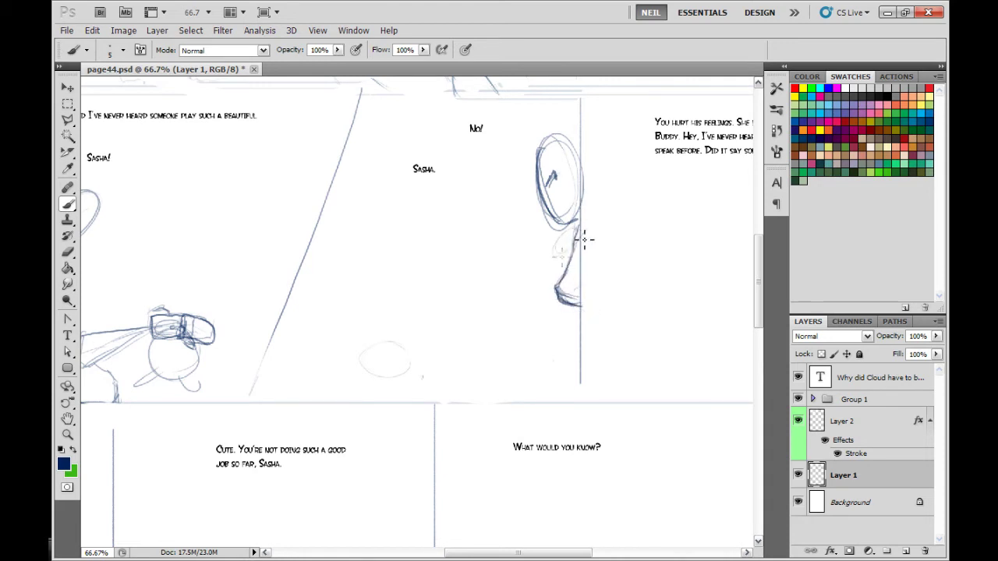
mouse_move(570, 231)
left_mouse_down()
mouse_move(539, 291)
mouse_move(560, 273)
mouse_move(537, 319)
mouse_move(559, 350)
mouse_move(567, 333)
mouse_move(530, 319)
mouse_move(565, 403)
mouse_move(436, 293)
left_mouse_up()
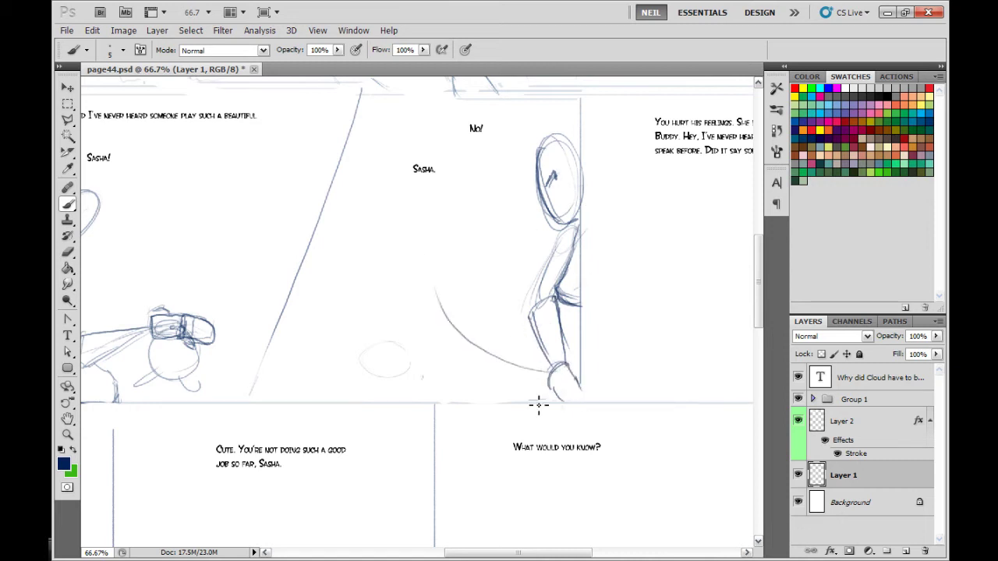
left_click_drag(539, 402, 425, 321)
key("ctrl+z")
mouse_move(434, 287)
left_mouse_down()
mouse_move(454, 352)
mouse_move(559, 403)
mouse_move(507, 403)
mouse_move(439, 321)
left_mouse_up()
Step: Sketch the small round creature with two raised ear-like shapes and motion marks in the middle panel, left of the curved form
mouse_move(591, 379)
left_mouse_down()
mouse_move(598, 367)
mouse_move(622, 366)
left_mouse_up()
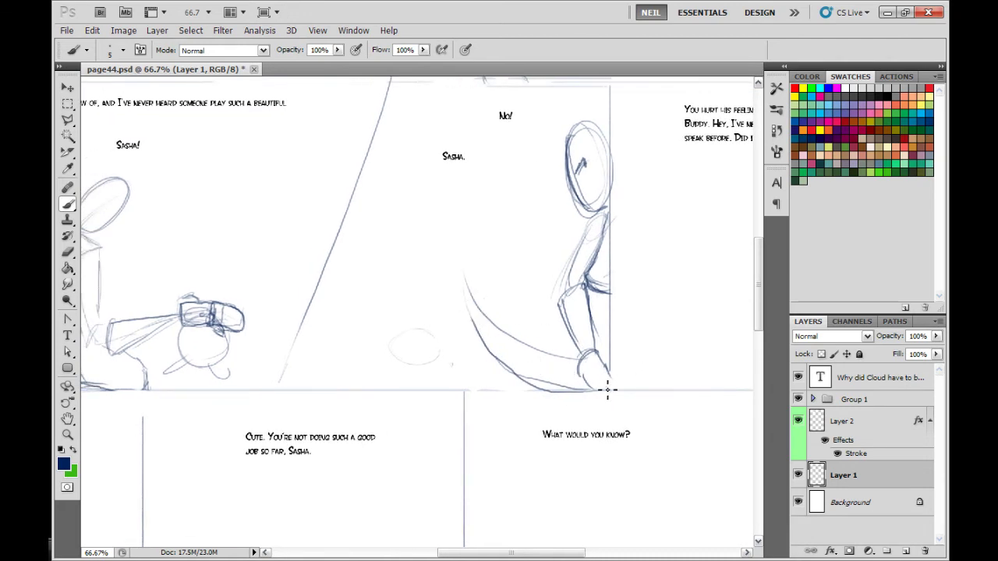
left_click_drag(473, 333, 507, 312)
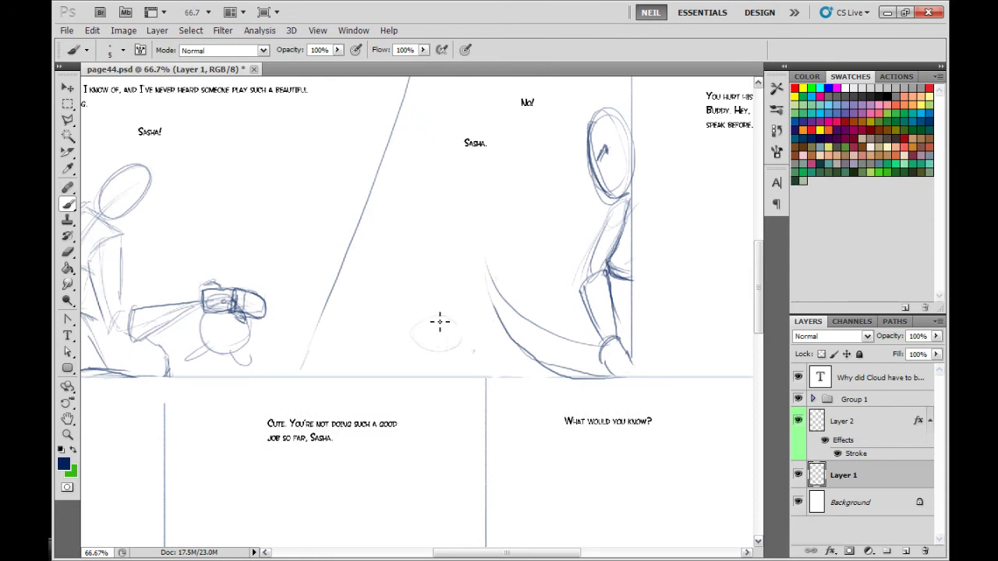
mouse_move(440, 321)
left_mouse_down()
mouse_move(479, 305)
mouse_move(461, 323)
mouse_move(482, 327)
mouse_move(472, 311)
mouse_move(427, 326)
left_mouse_up()
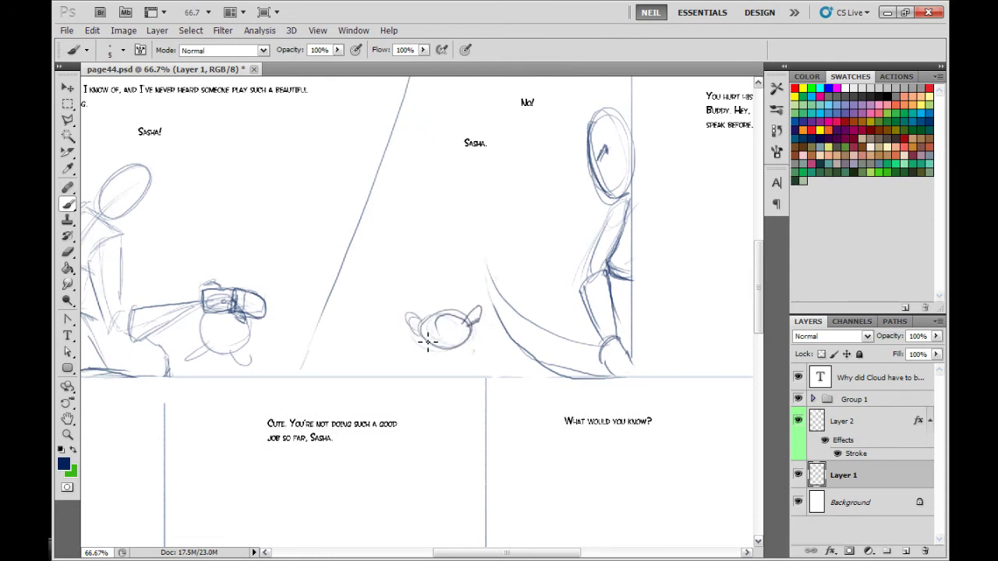
mouse_move(413, 315)
left_mouse_down()
mouse_move(430, 312)
mouse_move(413, 316)
left_mouse_up()
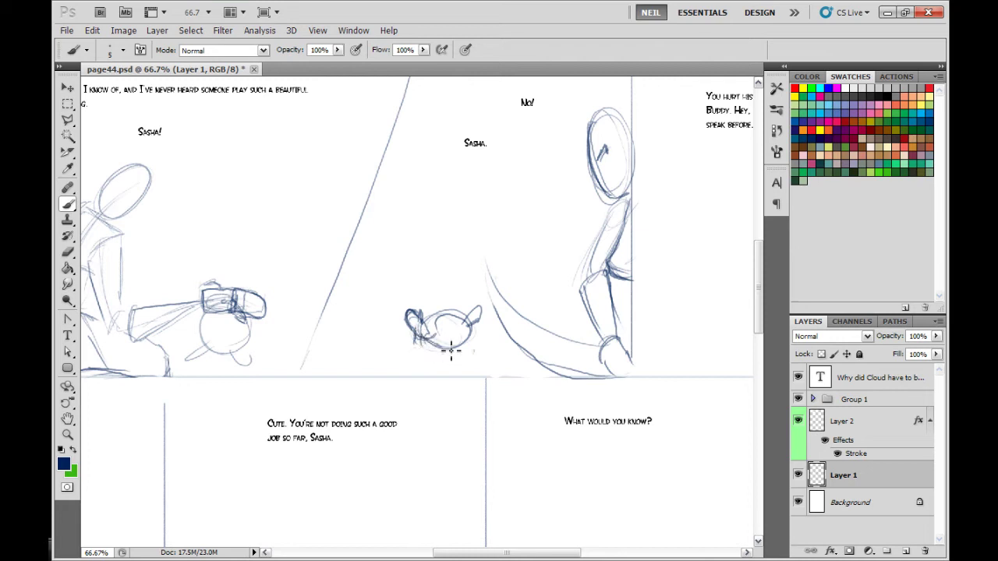
left_click_drag(450, 351, 439, 345)
left_click_drag(533, 356, 530, 352)
mouse_move(464, 352)
left_mouse_down()
mouse_move(470, 308)
mouse_move(429, 318)
mouse_move(471, 326)
left_mouse_up()
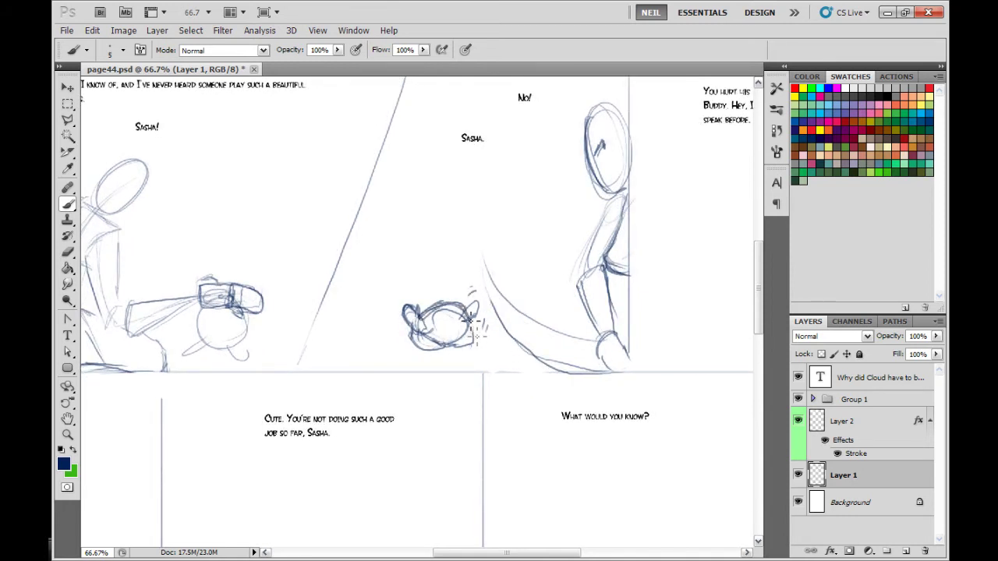
Step: Sketch a head oval with crossed guidelines, sloping shoulders and a chest line below the "You hurt his feelings" dialogue
left_click_drag(480, 281, 390, 289)
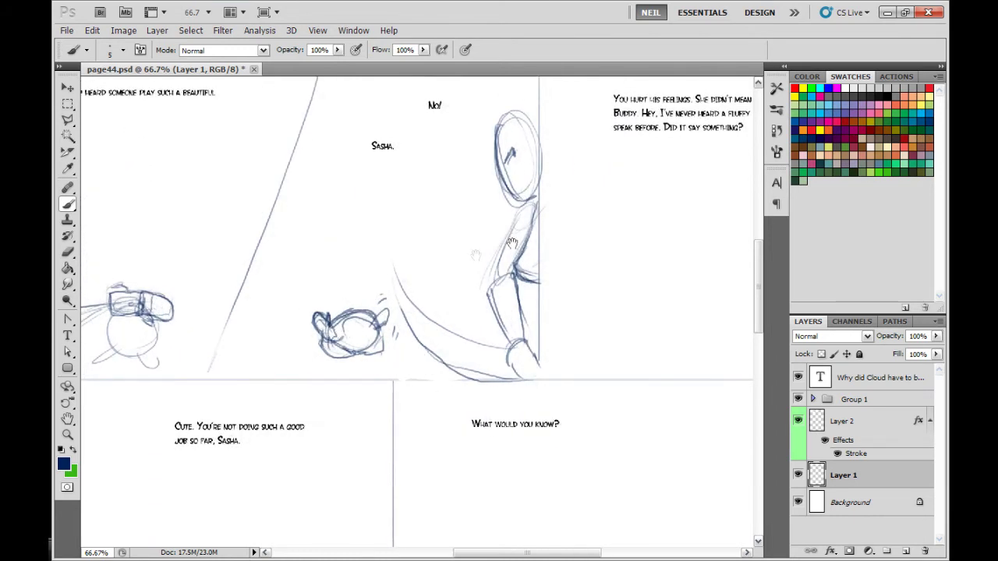
mouse_move(511, 243)
left_mouse_down()
mouse_move(541, 382)
mouse_move(613, 372)
mouse_move(570, 281)
mouse_move(542, 398)
mouse_move(532, 356)
left_mouse_up()
left_click_drag(428, 260, 413, 380)
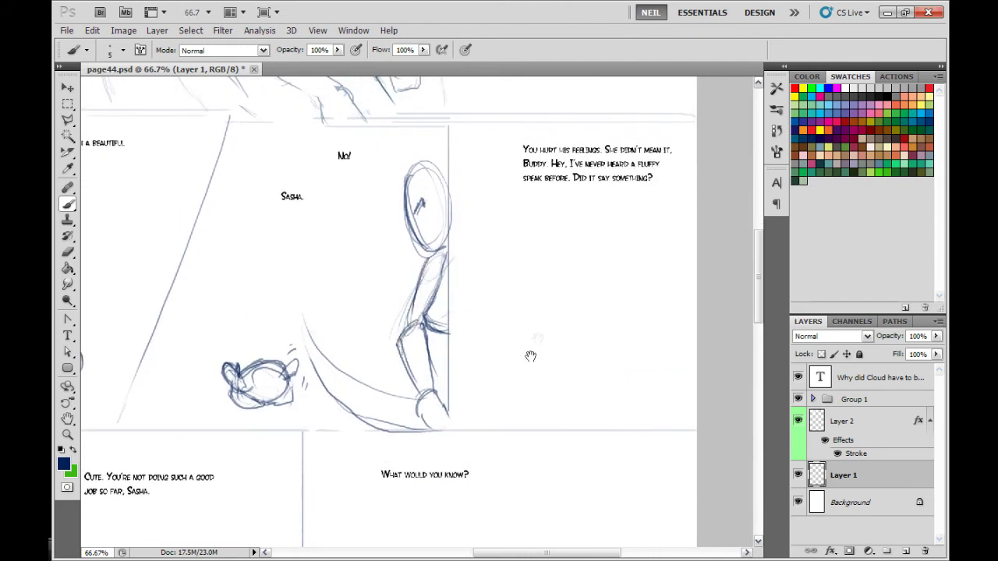
mouse_move(585, 367)
left_mouse_down()
mouse_move(477, 346)
mouse_move(488, 301)
mouse_move(499, 301)
mouse_move(506, 324)
mouse_move(506, 310)
left_mouse_up()
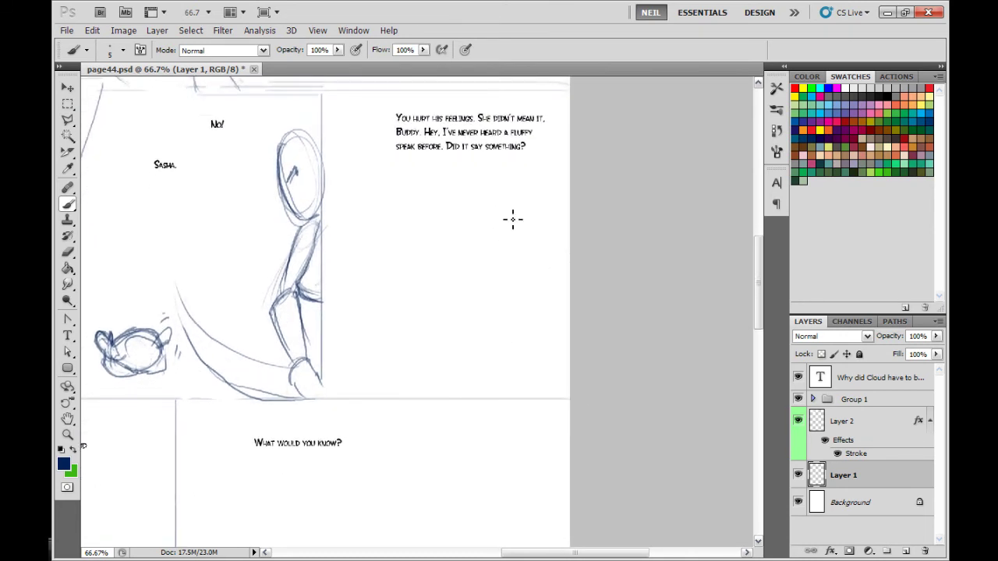
mouse_move(505, 184)
left_mouse_down()
mouse_move(515, 225)
mouse_move(500, 240)
left_mouse_up()
left_click_drag(488, 219, 570, 221)
mouse_move(490, 221)
left_mouse_down()
mouse_move(443, 234)
mouse_move(460, 262)
left_mouse_up()
left_click_drag(558, 266, 483, 270)
Step: Sketch the figure's tapered pelvis below the chest line, reinforcing its sides and lower edges up to the waist
mouse_move(484, 311)
left_mouse_down()
mouse_move(550, 309)
mouse_move(485, 348)
left_mouse_up()
left_click_drag(552, 318, 548, 345)
left_click_drag(547, 342, 517, 365)
left_click_drag(491, 349, 515, 363)
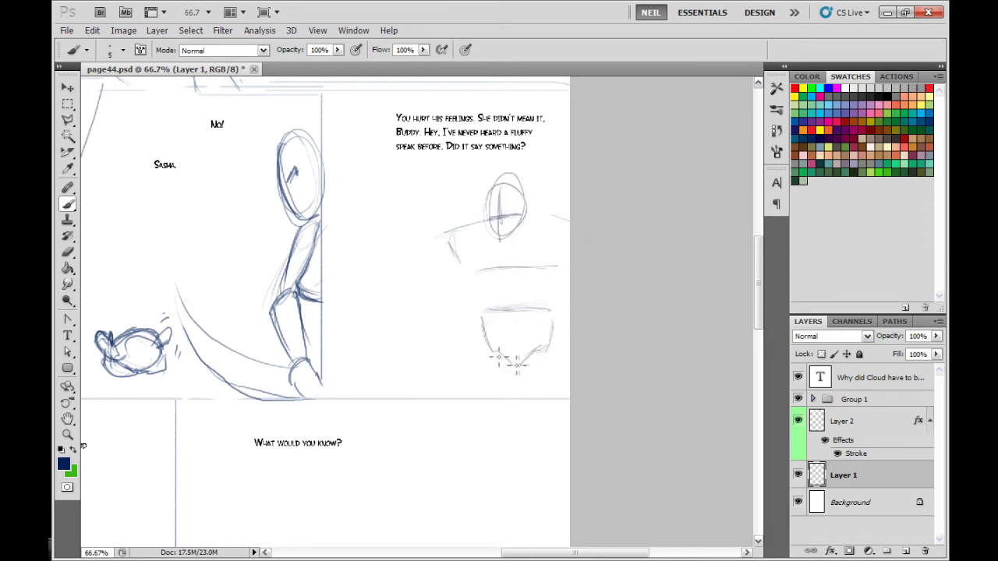
left_click_drag(482, 320, 511, 364)
left_click_drag(488, 345, 515, 359)
left_click_drag(484, 314, 487, 341)
left_click_drag(551, 316, 516, 361)
left_click_drag(481, 301, 484, 319)
left_click_drag(549, 297, 544, 310)
Step: Sketch the figure's bent arm on the divider side, with the forearm angling inward to the lap
mouse_move(446, 240)
left_mouse_down()
mouse_move(429, 297)
mouse_move(484, 306)
left_mouse_up()
left_click_drag(465, 284, 446, 320)
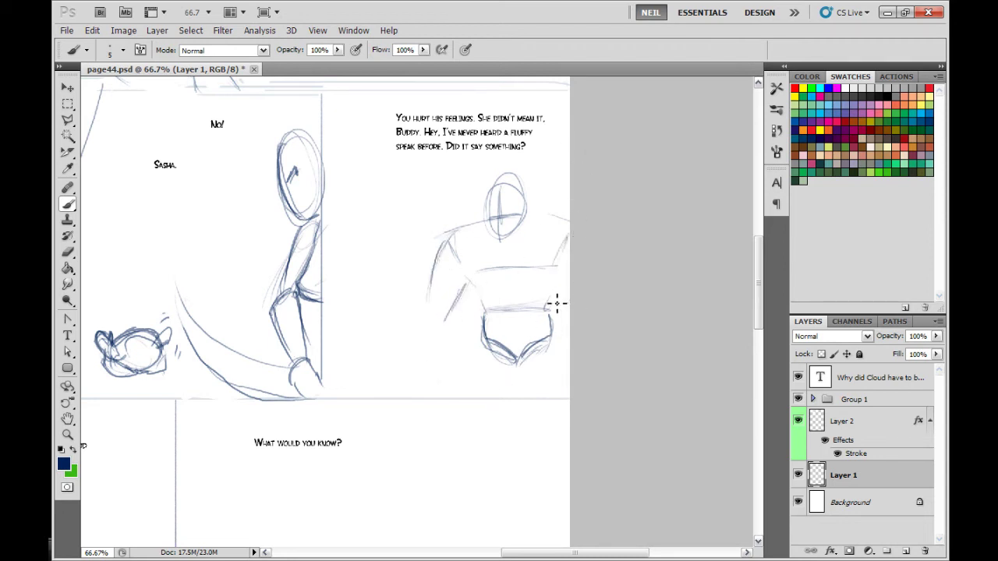
left_click_drag(463, 313, 416, 321)
left_click_drag(418, 323, 444, 367)
mouse_move(452, 320)
left_mouse_down()
mouse_move(477, 381)
mouse_move(505, 372)
mouse_move(493, 365)
mouse_move(516, 351)
left_mouse_up()
Step: Sketch the torso side and upper arm nearest the page edge, and reinforce the opposite elbow and the head outline
left_click_drag(574, 222, 535, 241)
left_click_drag(523, 279, 513, 306)
left_click_drag(427, 302, 406, 342)
mouse_move(401, 282)
left_mouse_down()
mouse_move(389, 312)
mouse_move(418, 310)
left_mouse_up()
left_click_drag(466, 178, 459, 227)
Step: Sketch the small round creature held in the figure's lap and the raised thigh beside it
mouse_move(490, 356)
left_mouse_down()
mouse_move(501, 346)
mouse_move(547, 348)
left_mouse_up()
left_click_drag(496, 354, 502, 373)
left_click_drag(528, 332, 547, 355)
left_click_drag(497, 358, 519, 394)
mouse_move(538, 341)
left_mouse_down()
mouse_move(547, 373)
mouse_move(477, 384)
left_mouse_up()
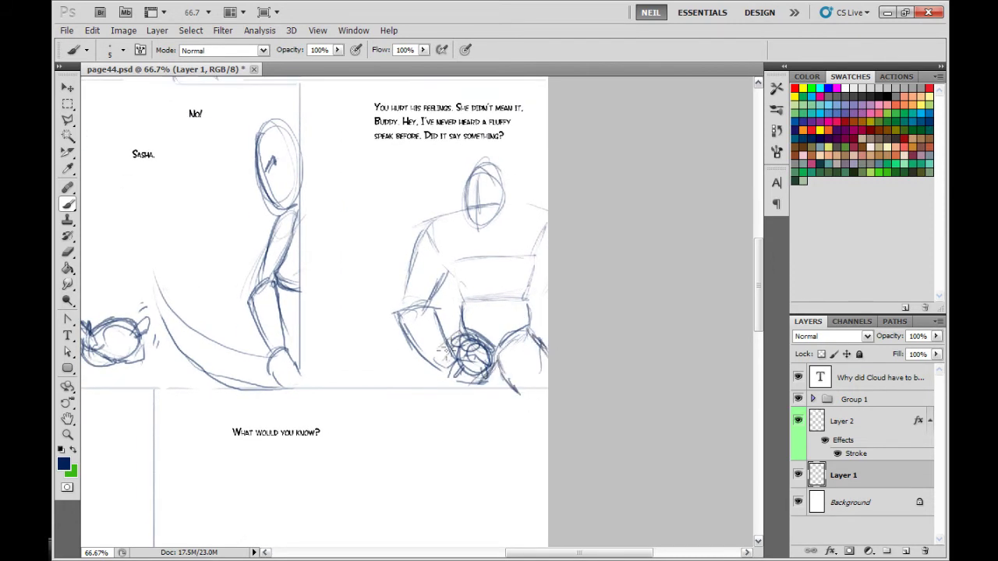
Step: Add the remaining leg line, strokes beneath the creature, and the second forearm near the page edge
left_click_drag(428, 358, 394, 387)
left_click_drag(420, 434, 437, 429)
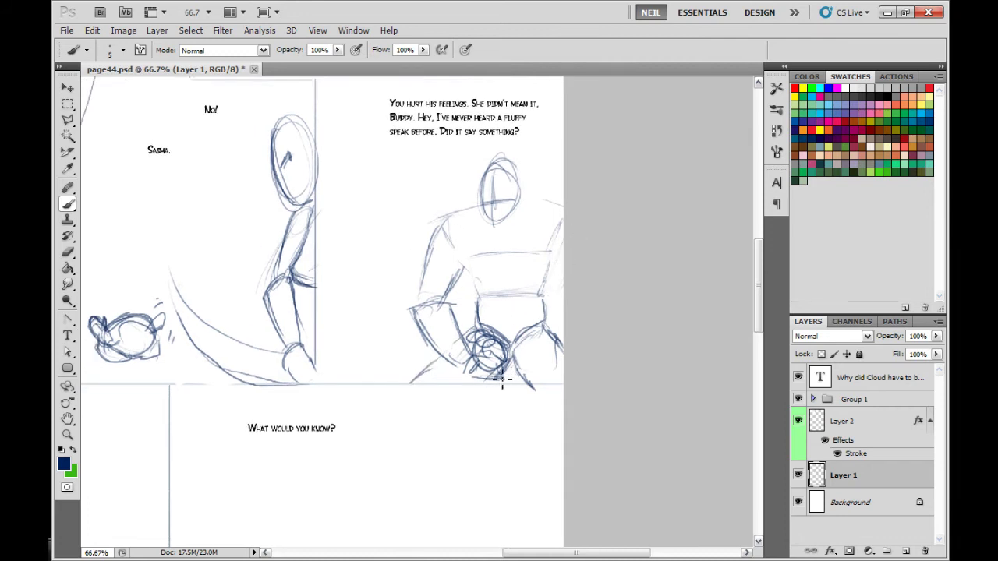
left_click_drag(502, 380, 517, 383)
mouse_move(567, 307)
left_mouse_down()
mouse_move(521, 349)
mouse_move(522, 375)
mouse_move(541, 332)
left_mouse_up()
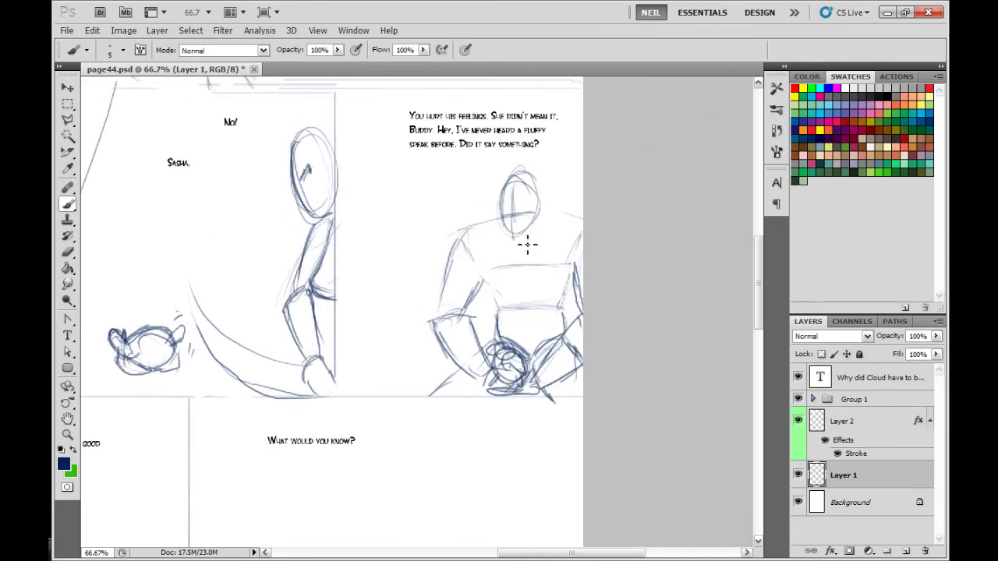
Step: Darken the seated figure's head and shoulder outlines and add a curved line across the shoulders
mouse_move(541, 230)
left_mouse_down()
mouse_move(508, 248)
mouse_move(541, 194)
mouse_move(506, 207)
mouse_move(511, 234)
mouse_move(572, 218)
mouse_move(468, 232)
left_mouse_up()
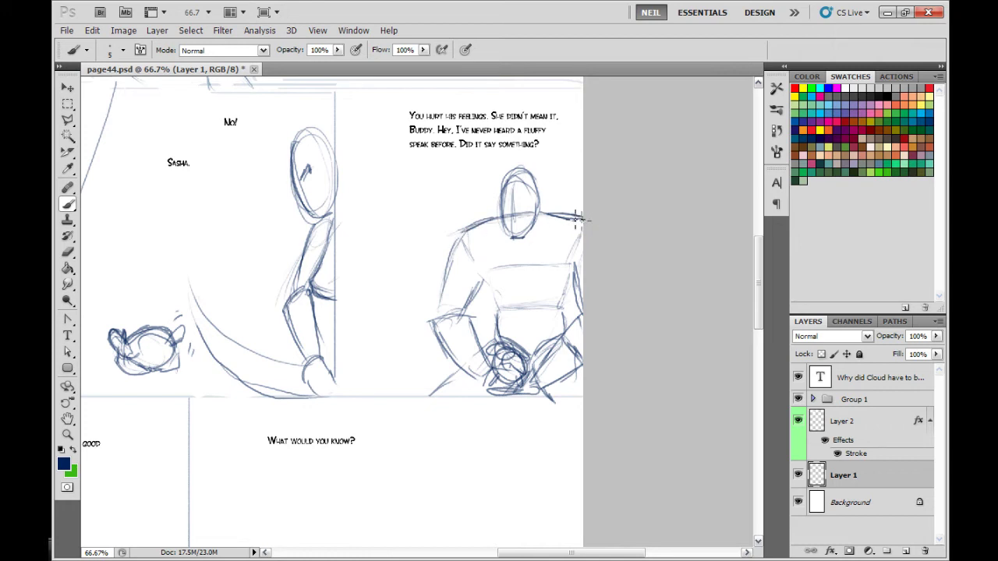
mouse_move(582, 218)
left_mouse_down()
mouse_move(526, 212)
mouse_move(481, 219)
left_mouse_up()
left_click_drag(550, 248, 580, 248)
mouse_move(504, 264)
left_mouse_down()
mouse_move(557, 234)
mouse_move(534, 204)
mouse_move(550, 209)
left_mouse_up()
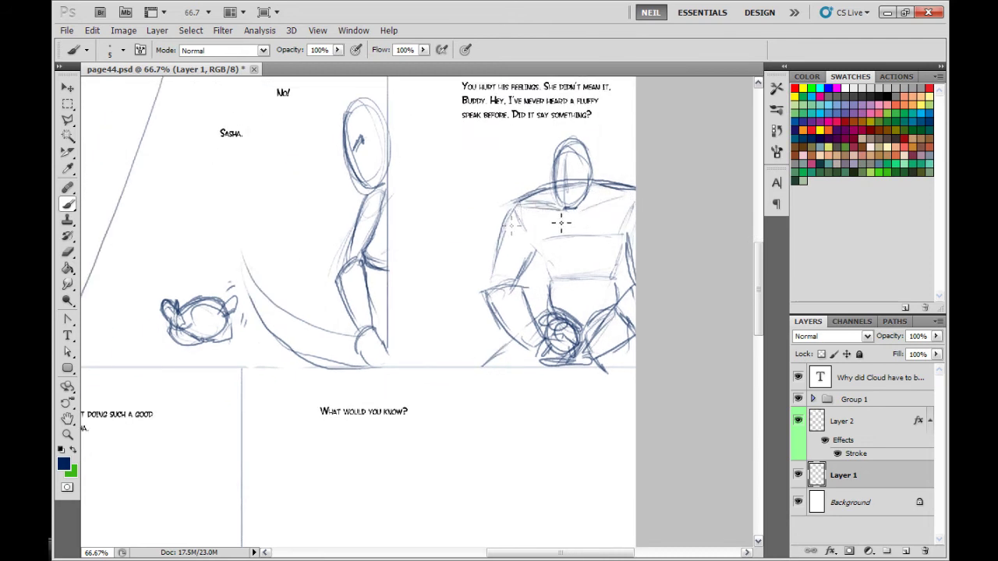
Step: Sketch a large upright oval head with an eye, nose and mouth in the "It's saying mamma." panel
left_click_drag(486, 391, 505, 248)
left_click_drag(366, 452, 529, 329)
key("ctrl+minus")
key("ctrl+minus")
key("ctrl+minus")
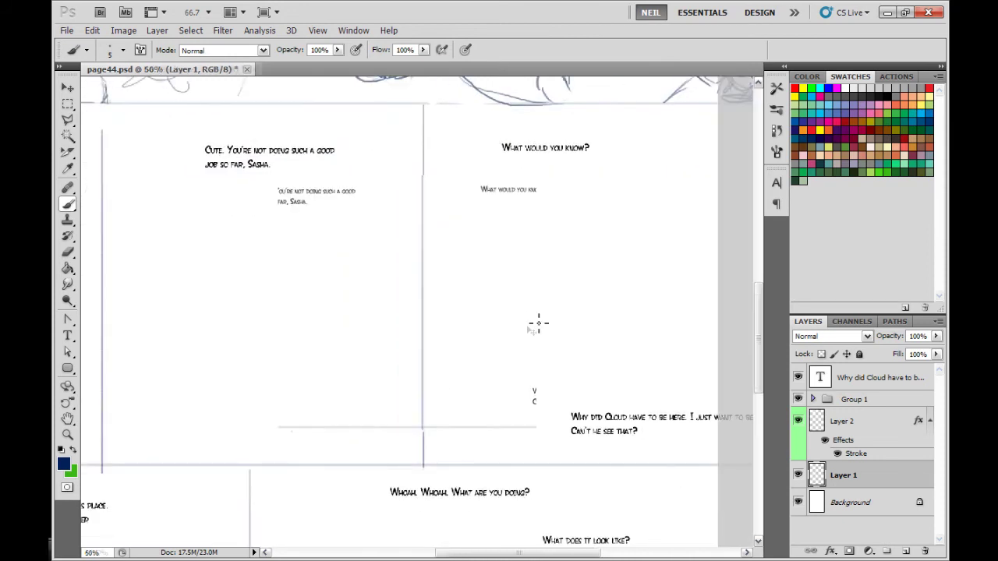
key("ctrl+plus")
key("ctrl+plus")
key("ctrl+plus")
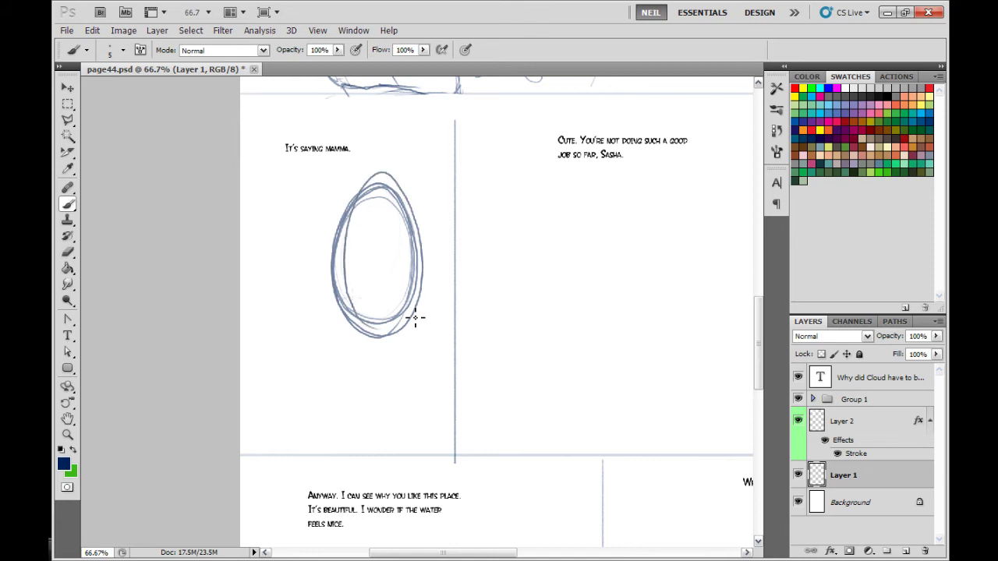
mouse_move(425, 241)
left_mouse_down()
mouse_move(414, 271)
mouse_move(362, 259)
mouse_move(380, 274)
mouse_move(393, 269)
left_mouse_up()
mouse_move(421, 251)
left_mouse_down()
mouse_move(431, 256)
mouse_move(415, 268)
mouse_move(414, 292)
left_mouse_up()
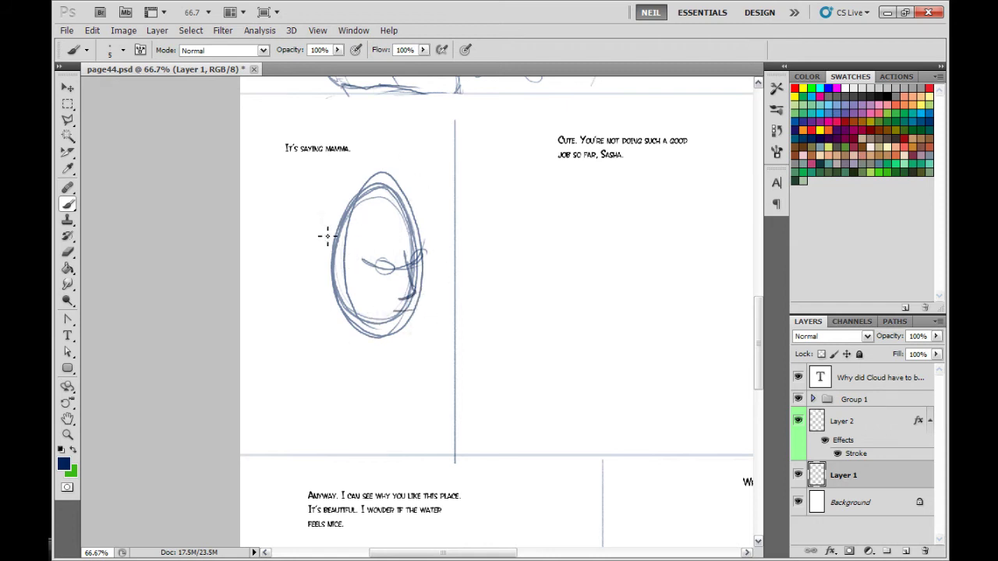
Step: Sketch ears extending sideways from both sides of the head in the "It's saying mamma." panel
left_click_drag(347, 254, 310, 251)
left_click_drag(454, 245, 426, 253)
mouse_move(350, 255)
left_mouse_down()
mouse_move(320, 253)
mouse_move(283, 282)
mouse_move(328, 256)
mouse_move(281, 285)
mouse_move(295, 286)
left_mouse_up()
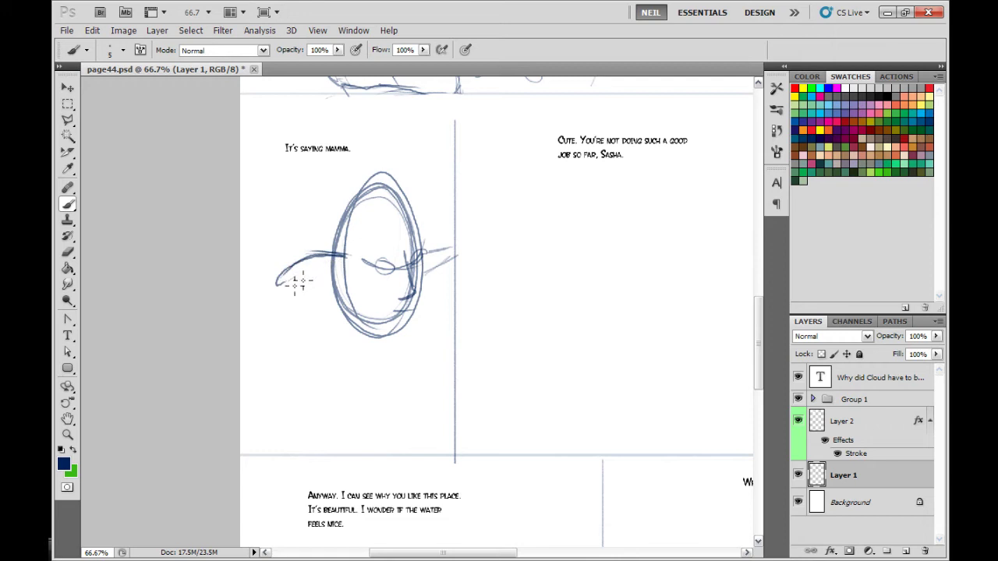
Step: Undo the ear strokes on the page-edge side and redraw that ear longer, curving down to a point
key("ctrl+alt+z")
key("ctrl+alt+z")
key("ctrl+alt+z")
mouse_move(348, 257)
left_mouse_down()
mouse_move(276, 258)
mouse_move(267, 273)
left_mouse_up()
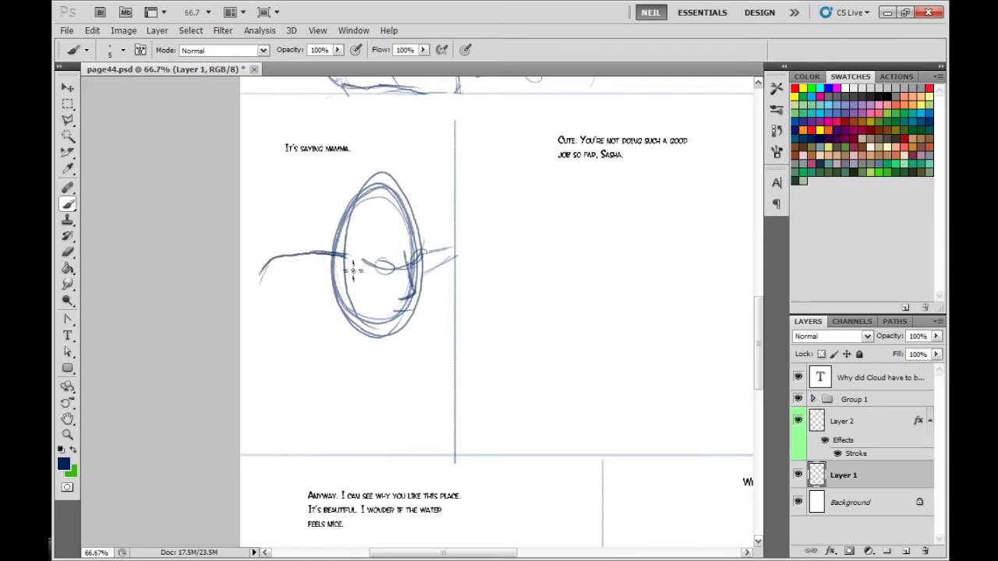
key("ctrl+alt+z")
key("ctrl+alt+z")
mouse_move(348, 262)
left_mouse_down()
mouse_move(282, 260)
mouse_move(263, 286)
mouse_move(327, 282)
mouse_move(284, 273)
mouse_move(264, 293)
left_mouse_up()
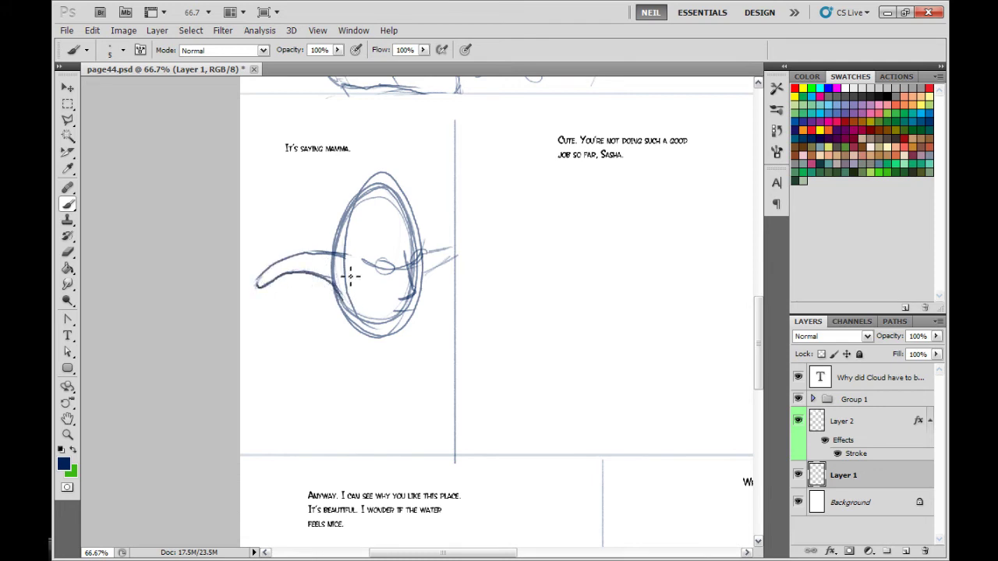
Step: Add inner and lower ear lines, then a firmer jaw, a neck and a curved shoulder line beneath the head
left_click_drag(417, 375, 461, 366)
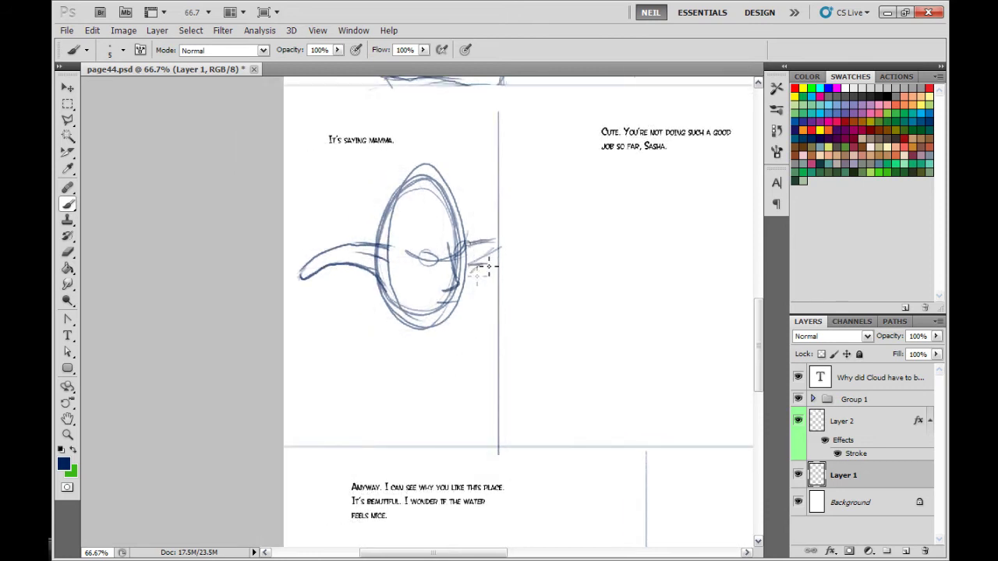
left_click_drag(476, 338, 474, 321)
mouse_move(331, 255)
left_mouse_down()
mouse_move(306, 261)
mouse_move(315, 260)
left_mouse_up()
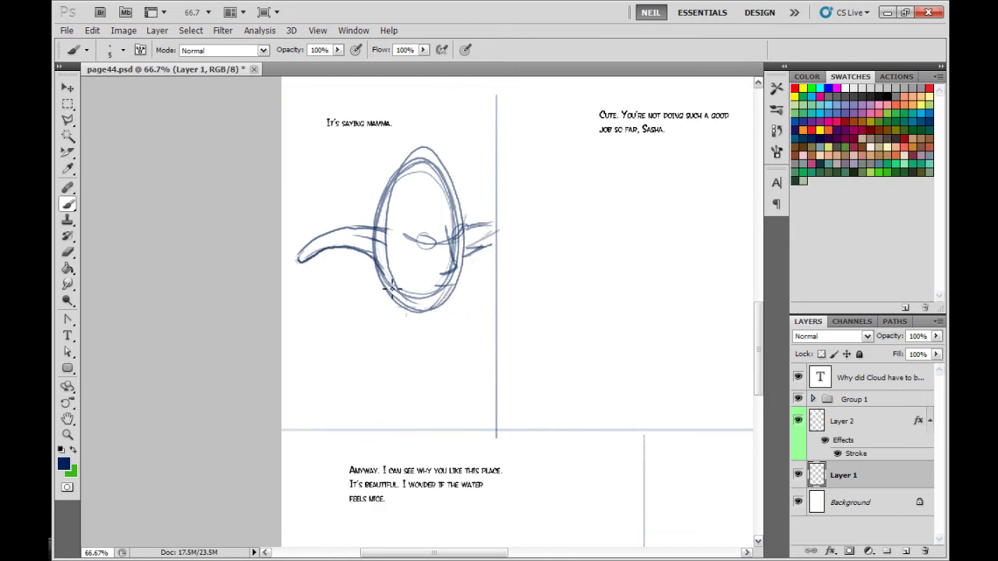
mouse_move(392, 288)
left_mouse_down()
mouse_move(383, 269)
mouse_move(437, 312)
mouse_move(452, 310)
mouse_move(463, 293)
mouse_move(452, 245)
left_mouse_up()
mouse_move(385, 283)
left_mouse_down()
mouse_move(382, 319)
mouse_move(441, 335)
mouse_move(313, 352)
mouse_move(476, 343)
left_mouse_up()
Step: Sketch a tilted oval head with a center line, eye line, eyes and nose in the "Cute." panel
left_click_drag(686, 329, 468, 377)
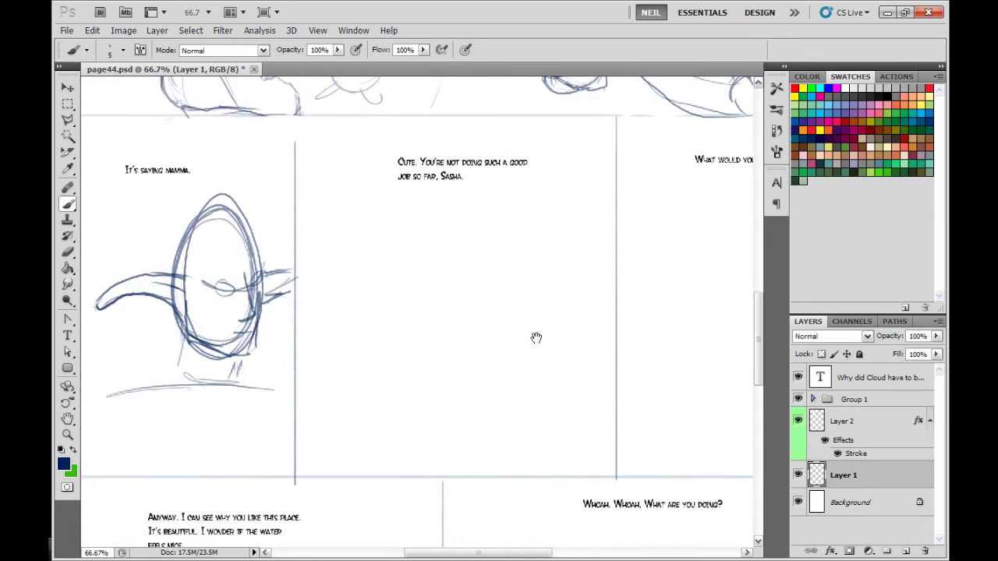
left_click_drag(583, 403, 523, 376)
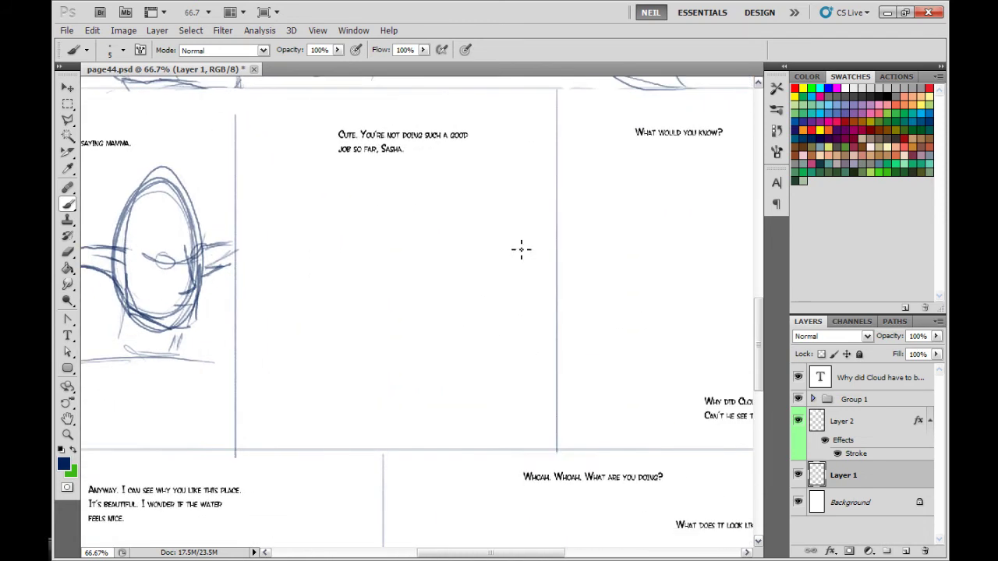
mouse_move(501, 272)
left_mouse_down()
mouse_move(500, 218)
mouse_move(444, 204)
mouse_move(452, 341)
left_mouse_up()
left_click_drag(449, 201, 443, 340)
mouse_move(417, 265)
left_mouse_down()
mouse_move(489, 274)
mouse_move(466, 272)
mouse_move(442, 304)
left_mouse_up()
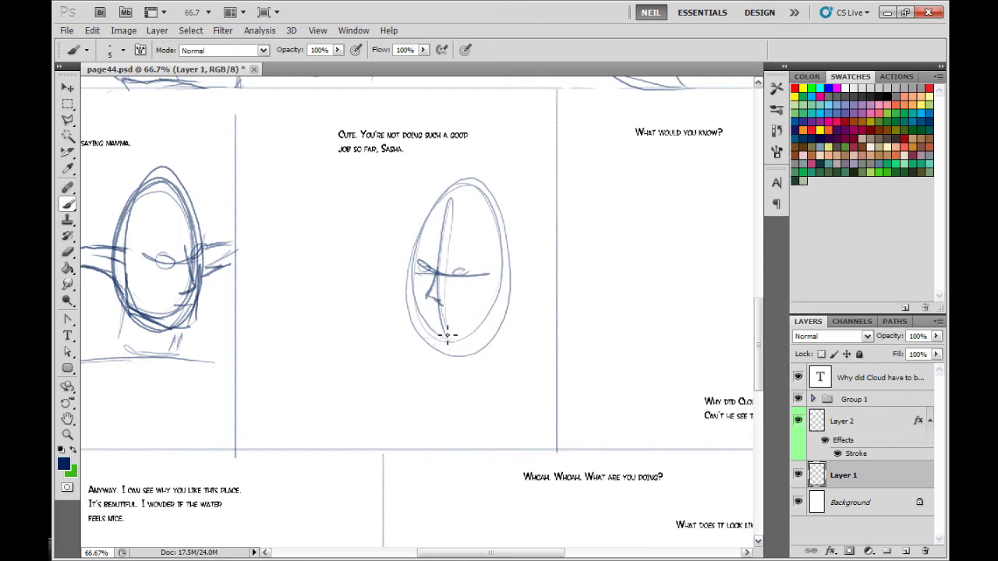
Step: Darken the jaw and cheek of the head in the "Cute." panel and add two tall, pointed upright ears
left_click_drag(449, 355, 429, 354)
mouse_move(499, 289)
left_mouse_down()
mouse_move(493, 318)
mouse_move(458, 347)
mouse_move(414, 265)
left_mouse_up()
left_click_drag(415, 333, 422, 242)
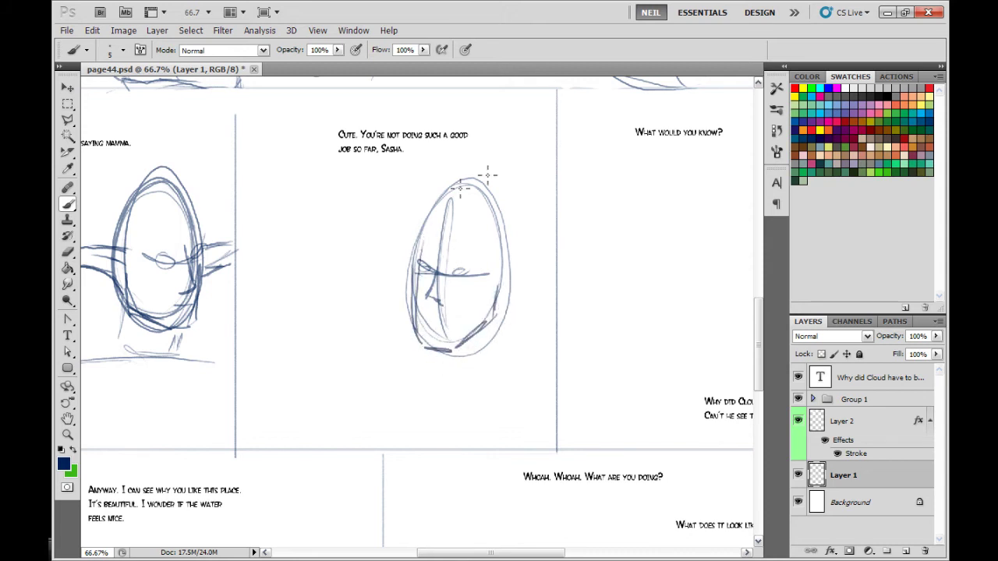
left_click_drag(491, 275, 511, 173)
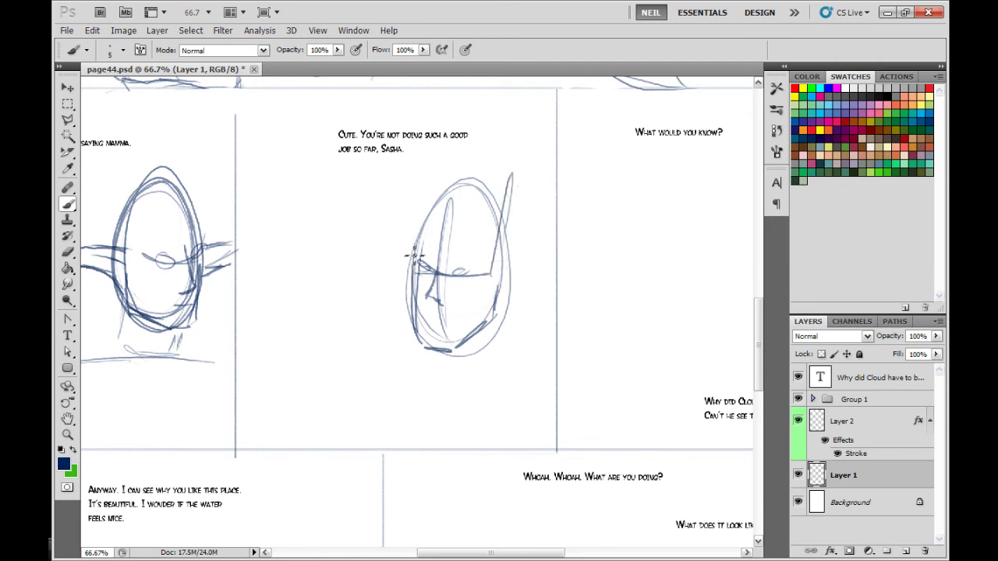
left_click_drag(413, 249, 411, 179)
Step: Sketch the neck and broad, flat shoulders below the head in the "Cute." panel
left_click_drag(487, 329, 508, 292)
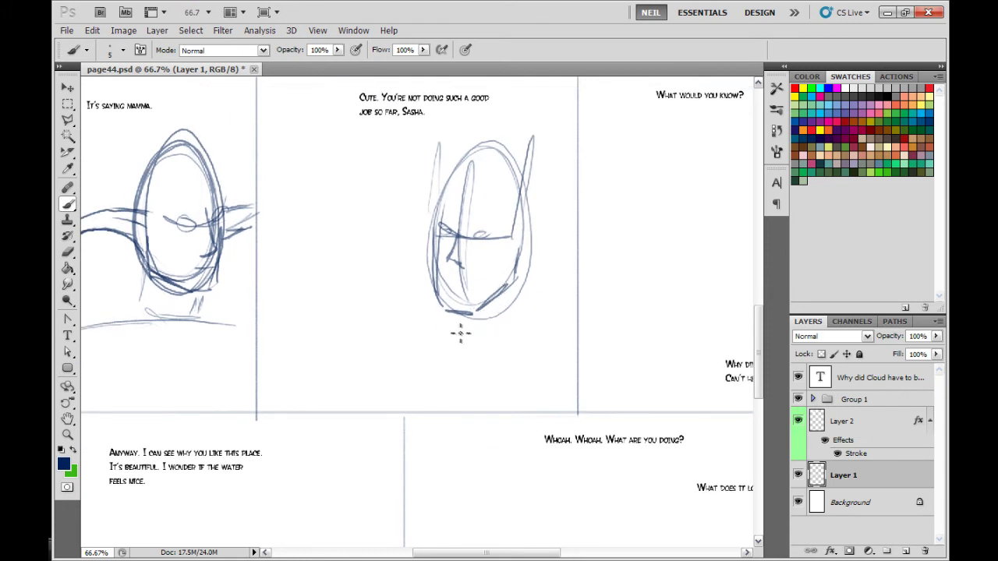
mouse_move(440, 318)
left_mouse_down()
mouse_move(442, 329)
mouse_move(545, 338)
left_mouse_up()
mouse_move(471, 342)
left_mouse_down()
mouse_move(371, 343)
mouse_move(561, 344)
left_mouse_up()
Step: Add a wavy brow line above the eye of the head in the "It's saying mamma." panel
left_click_drag(662, 328, 571, 347)
key("ctrl+minus")
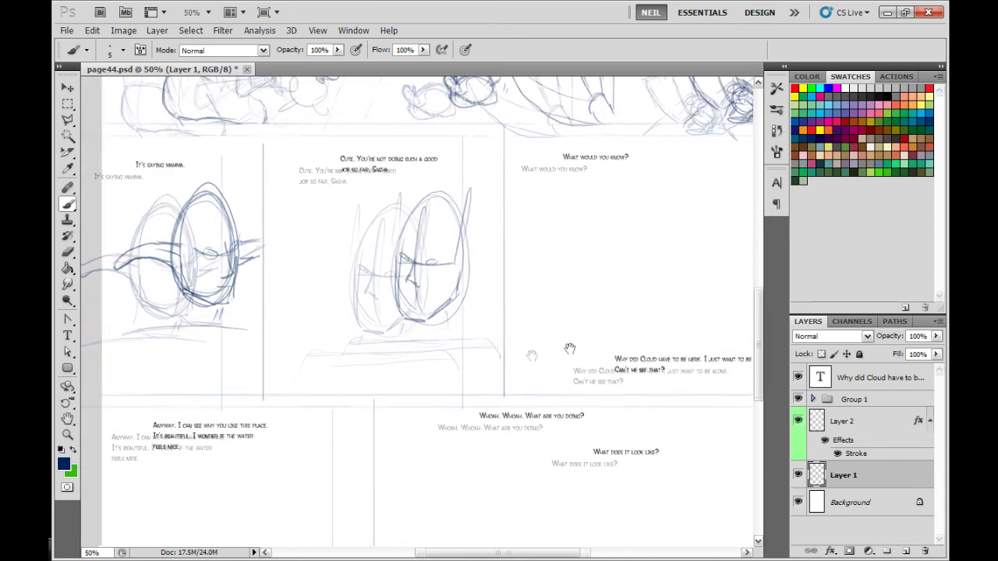
key("ctrl+plus")
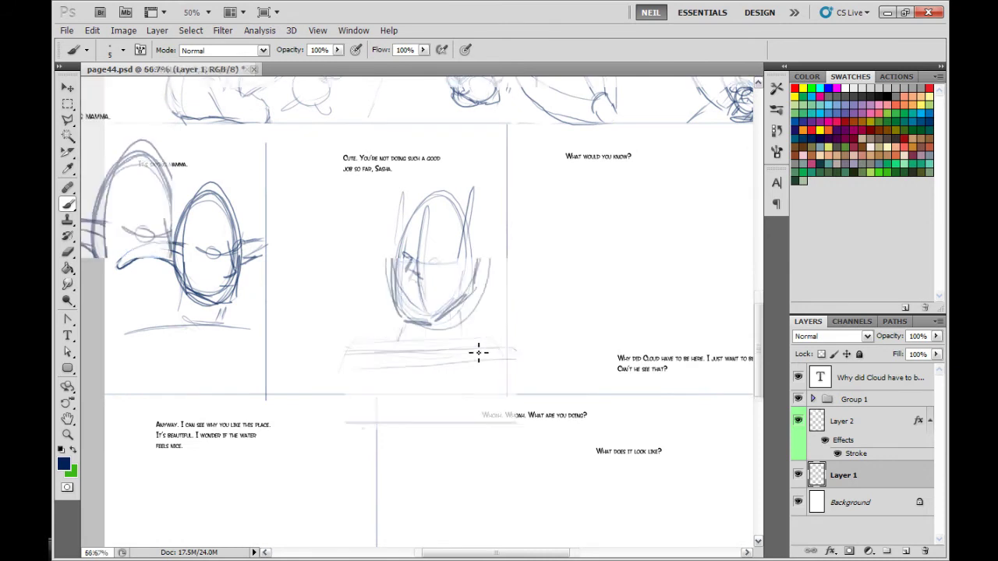
left_click_drag(272, 361, 449, 373)
key("ctrl+plus")
left_click_drag(332, 318, 405, 380)
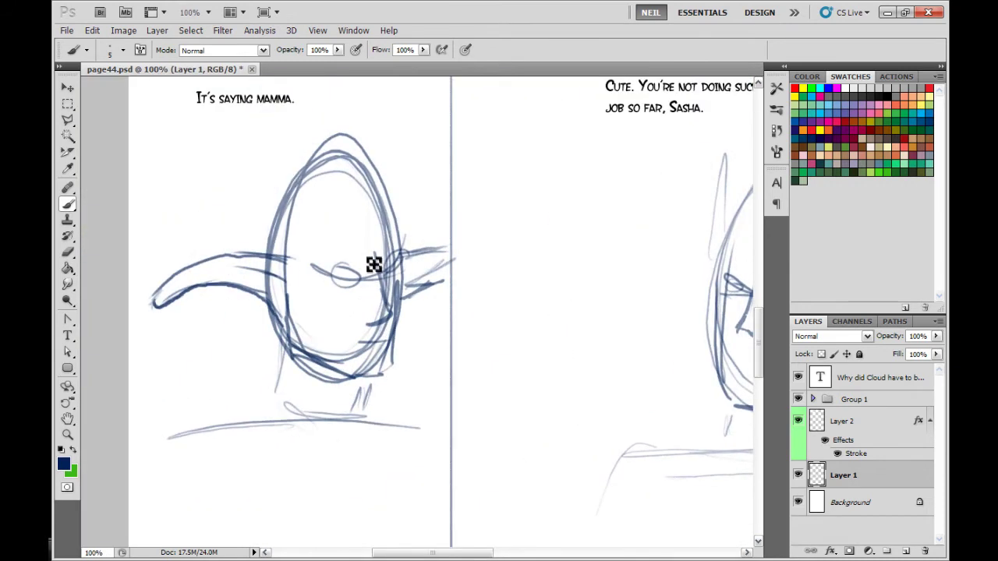
mouse_move(318, 269)
left_mouse_down()
mouse_move(413, 258)
mouse_move(387, 263)
mouse_move(451, 222)
left_mouse_up()
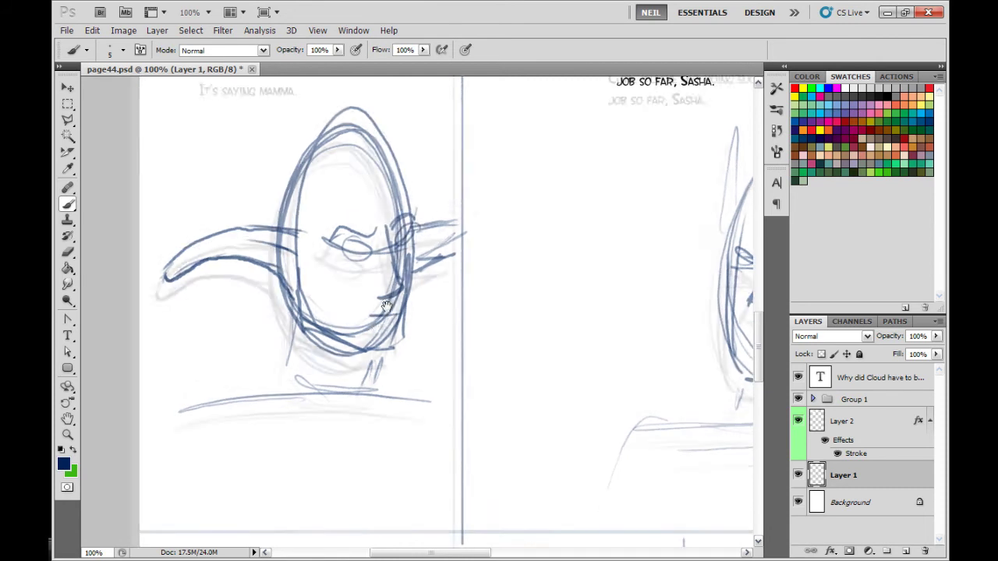
Step: Sketch a large, slightly tilted oval head in the "What would you know?" panel
left_click_drag(629, 291, 394, 343)
key("ctrl+minus")
key("ctrl+minus")
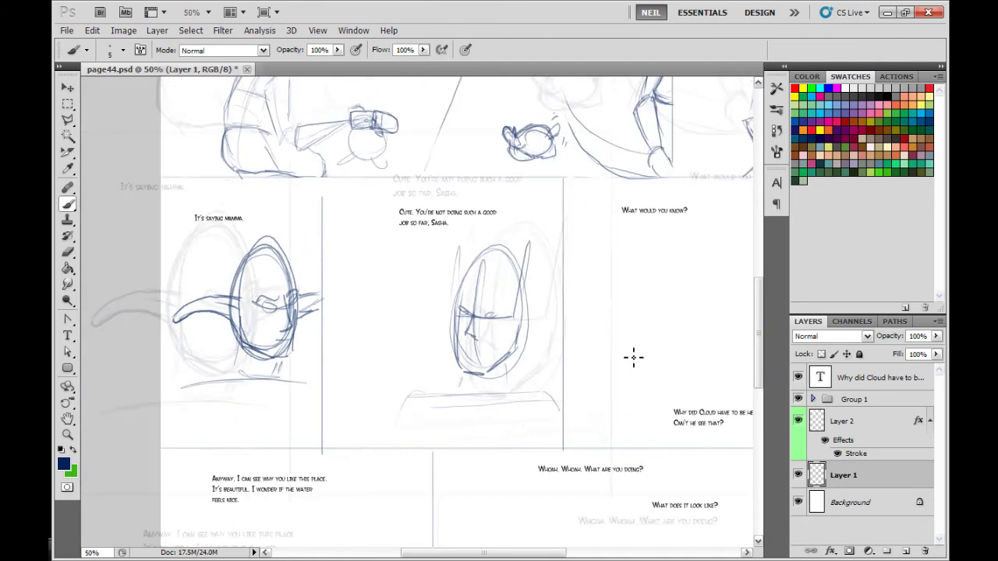
left_click_drag(652, 364, 543, 328)
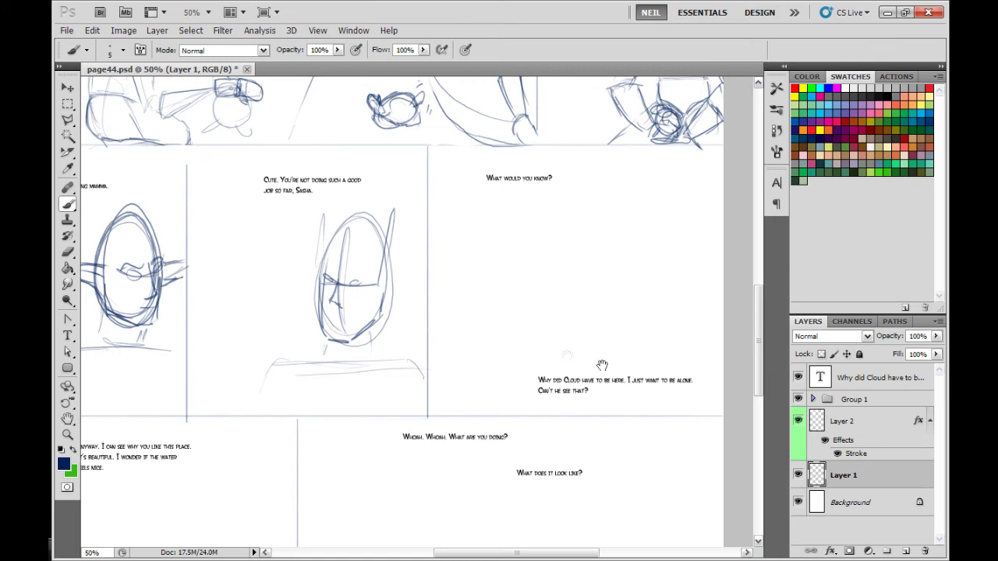
left_click_drag(640, 378, 565, 386)
key("ctrl+plus")
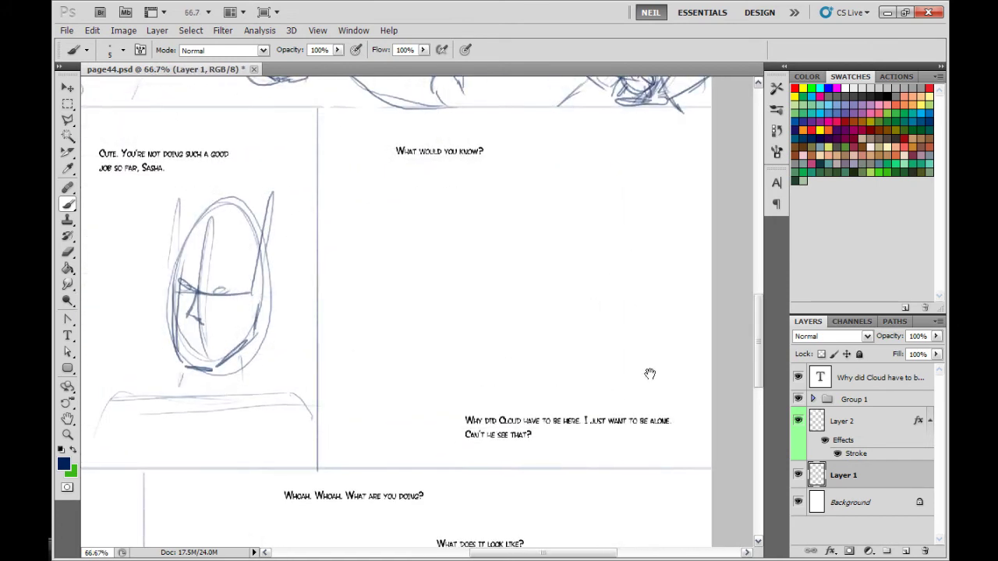
left_click_drag(648, 374, 587, 364)
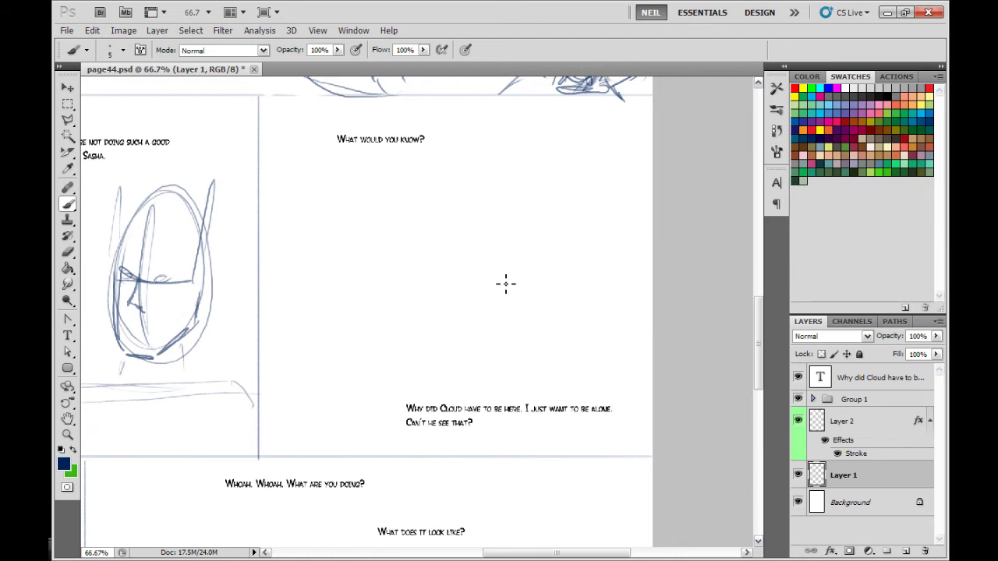
mouse_move(505, 284)
left_mouse_down()
mouse_move(561, 296)
mouse_move(499, 211)
mouse_move(545, 318)
left_mouse_up()
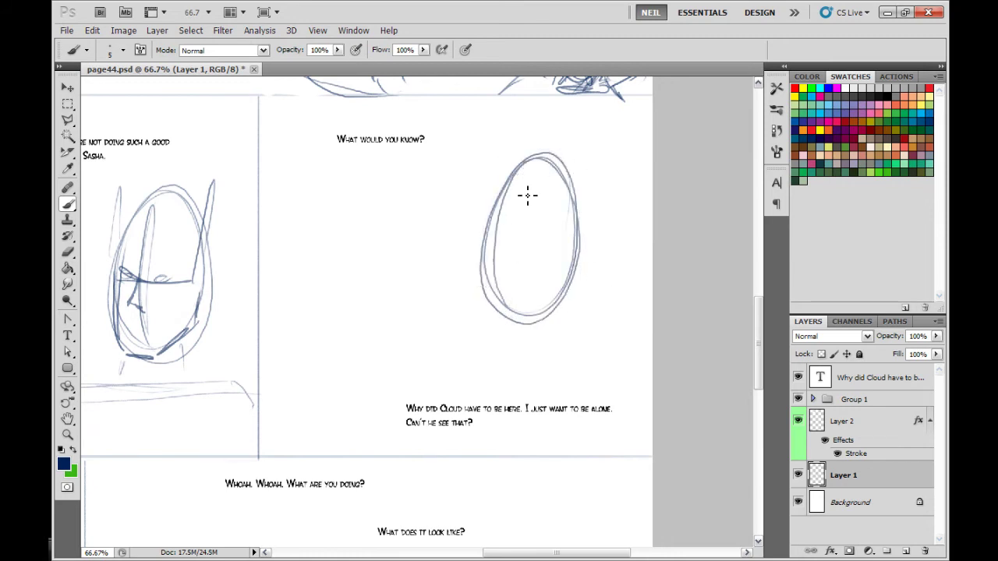
Step: Sketch two long, pointed ears flaring outward from the sides of the head in the "What would you know?" panel
mouse_move(469, 212)
left_mouse_down()
mouse_move(425, 193)
mouse_move(487, 273)
left_mouse_up()
left_click_drag(585, 227, 657, 200)
left_click_drag(583, 256, 648, 223)
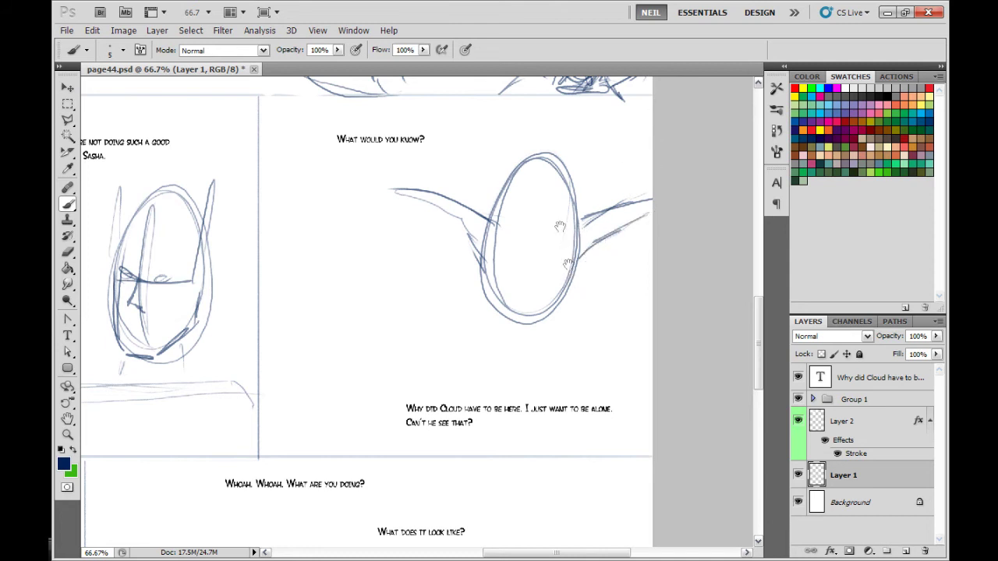
Step: Add angry slanted brows, oval eyes and a small nose to the "What would you know?" face and darken its chin
mouse_move(532, 227)
left_mouse_down()
mouse_move(505, 219)
mouse_move(568, 211)
mouse_move(571, 225)
left_mouse_up()
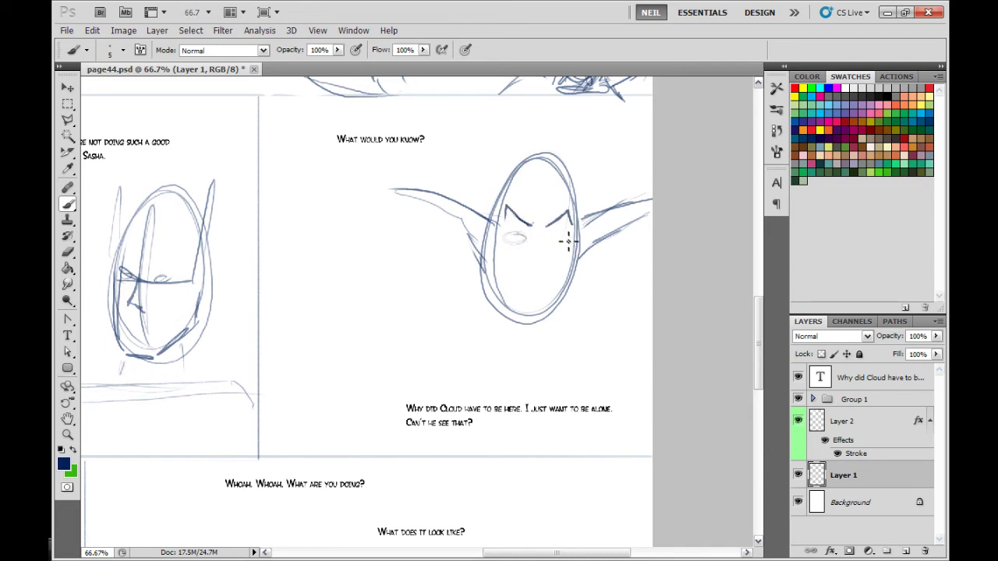
left_click_drag(567, 241, 564, 240)
mouse_move(524, 271)
left_mouse_down()
mouse_move(537, 278)
mouse_move(535, 312)
mouse_move(576, 253)
left_mouse_up()
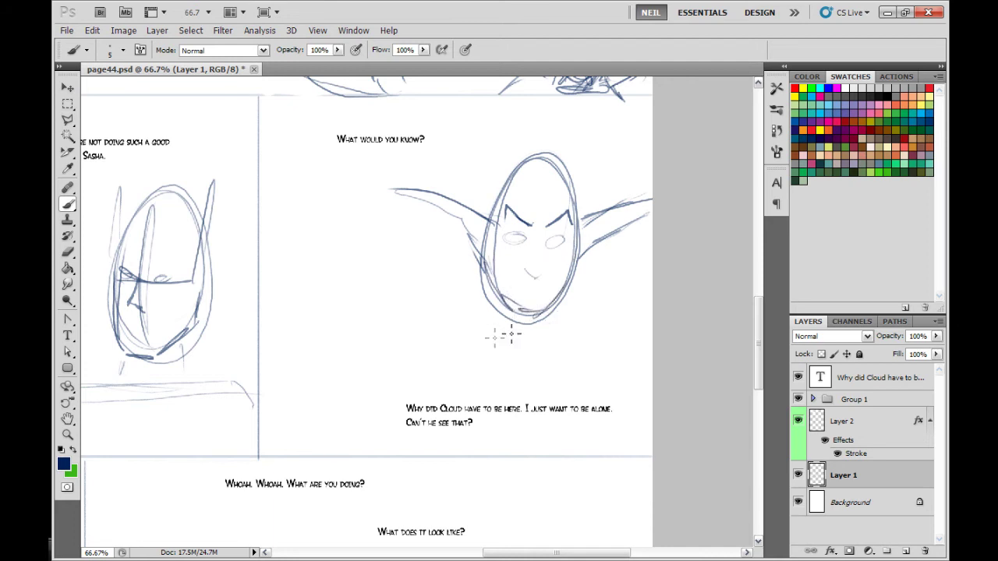
Step: Sketch the neck, broad sloping shoulders and diagonal chest and arm lines of the "What would you know?" character
mouse_move(509, 311)
left_mouse_down()
mouse_move(506, 333)
mouse_move(544, 338)
mouse_move(535, 348)
left_mouse_up()
left_click_drag(502, 339, 400, 362)
left_click_drag(400, 362, 551, 344)
left_click_drag(553, 339, 636, 356)
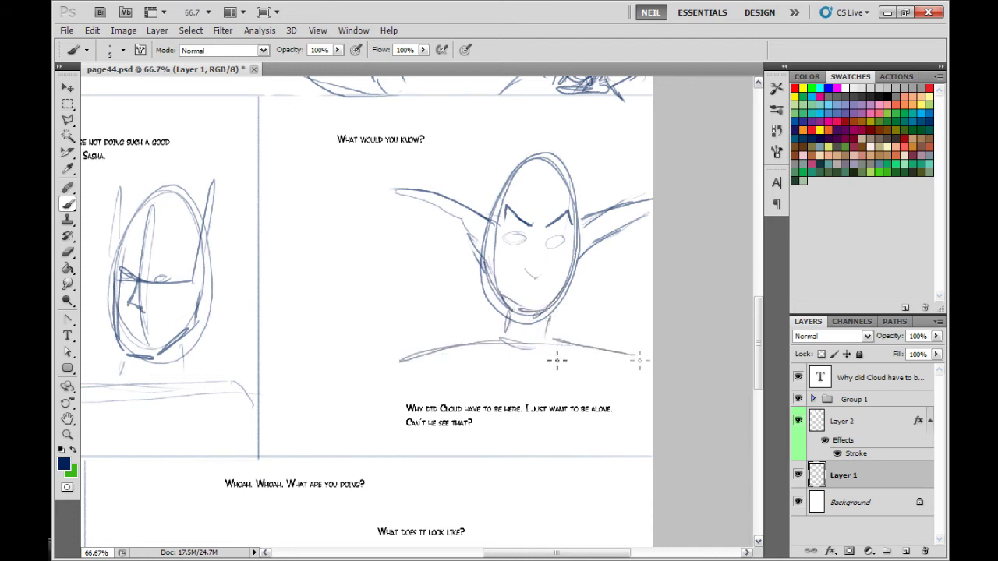
left_click_drag(504, 376, 422, 451)
left_click_drag(553, 385, 601, 454)
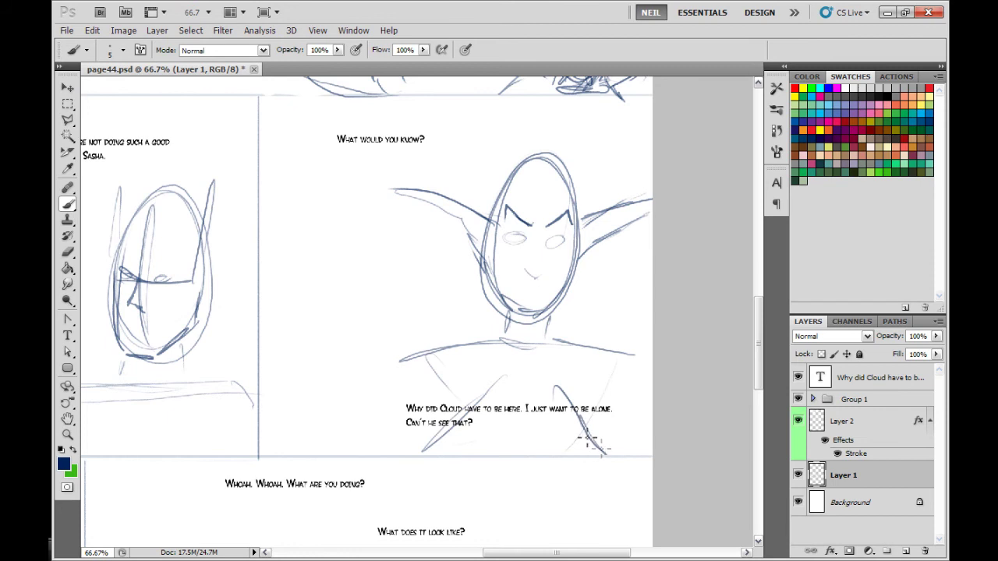
Step: Look over the sketched second and third rows and the empty bottom row of the page
left_click_drag(505, 389, 578, 289)
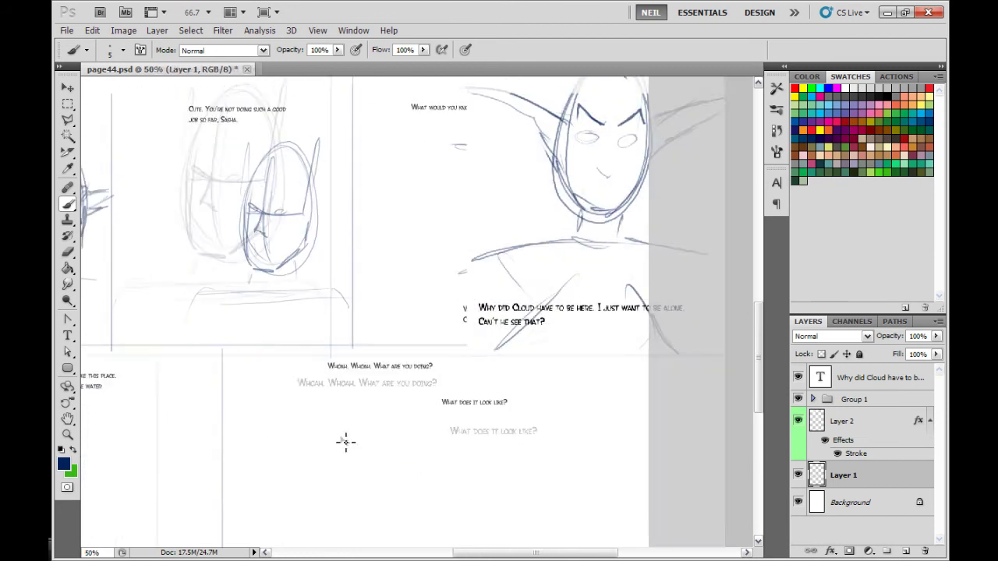
left_click_drag(341, 434, 392, 418)
key("ctrl+minus")
left_click_drag(461, 337, 462, 343)
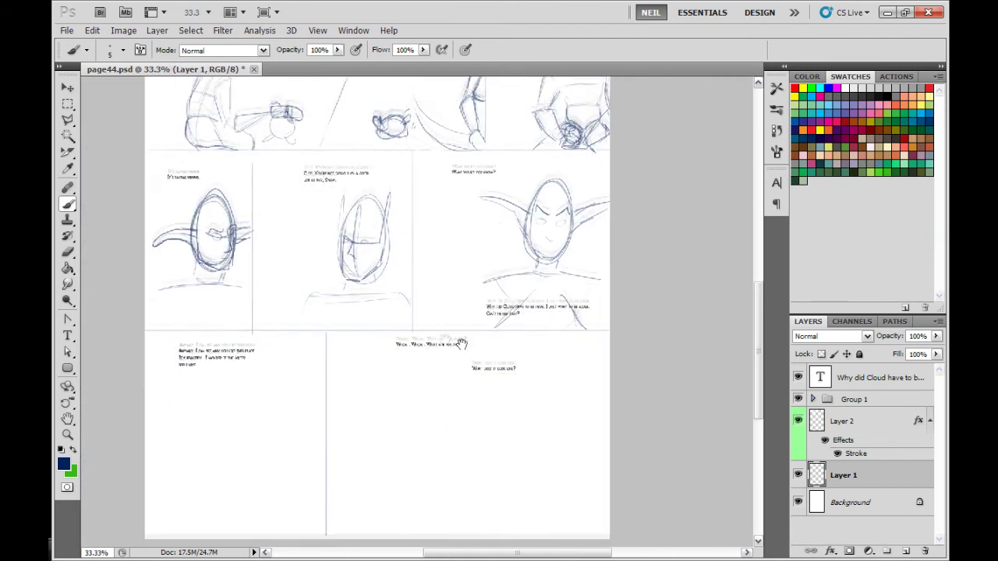
scroll(461, 343, "up", 1)
scroll(474, 338, "down", 1)
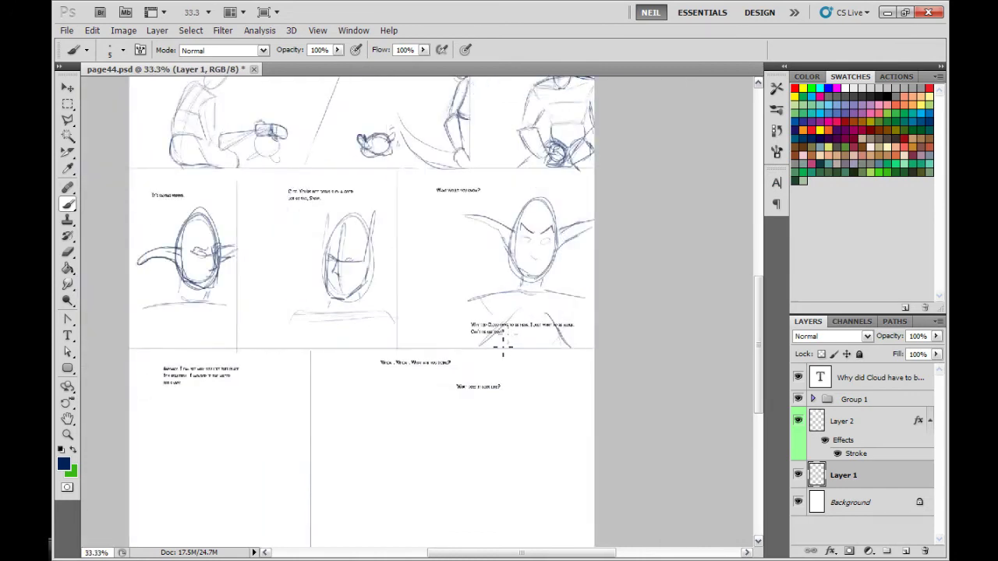
left_click_drag(492, 257, 451, 420)
left_click_drag(452, 337, 489, 325)
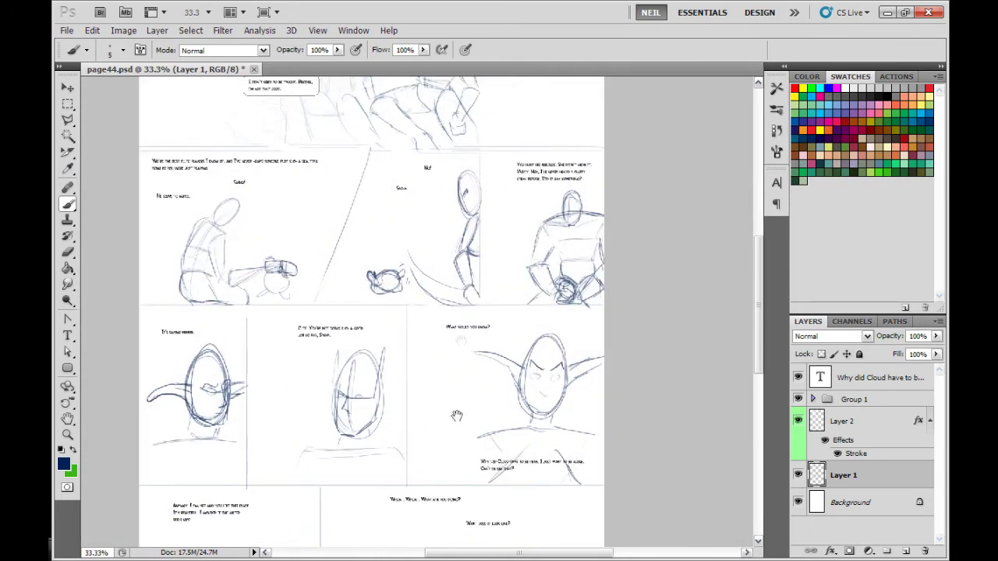
left_click_drag(446, 452, 452, 335)
left_click_drag(485, 254, 516, 177)
Step: Sketch an oval head with a short neck and a light shoulder line in the "Anyway." panel
key("ctrl+plus")
key("ctrl+plus")
mouse_move(288, 430)
left_mouse_down()
mouse_move(453, 341)
mouse_move(496, 337)
left_mouse_up()
left_click_drag(519, 304, 499, 353)
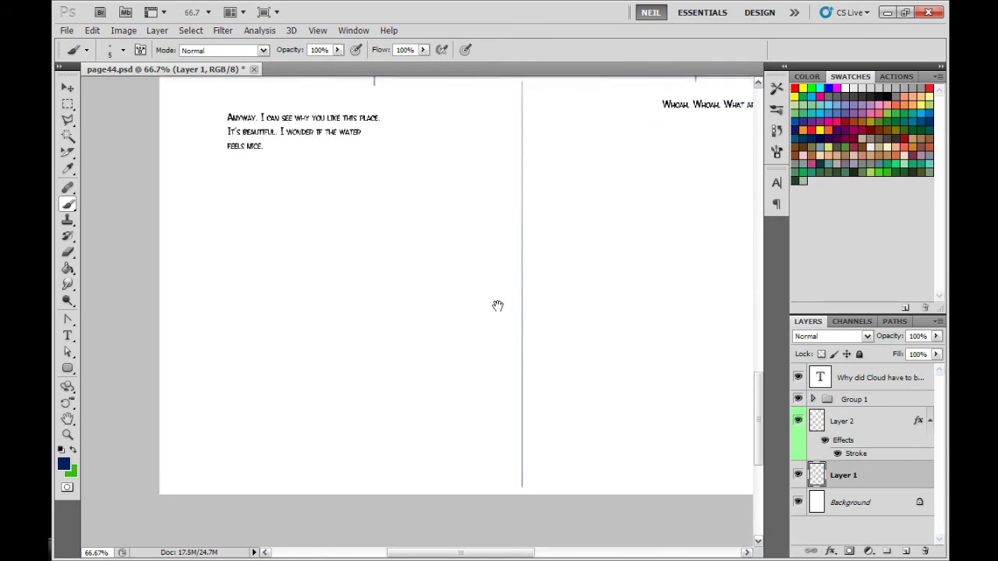
left_click_drag(500, 266, 504, 316)
left_click_drag(380, 295, 371, 272)
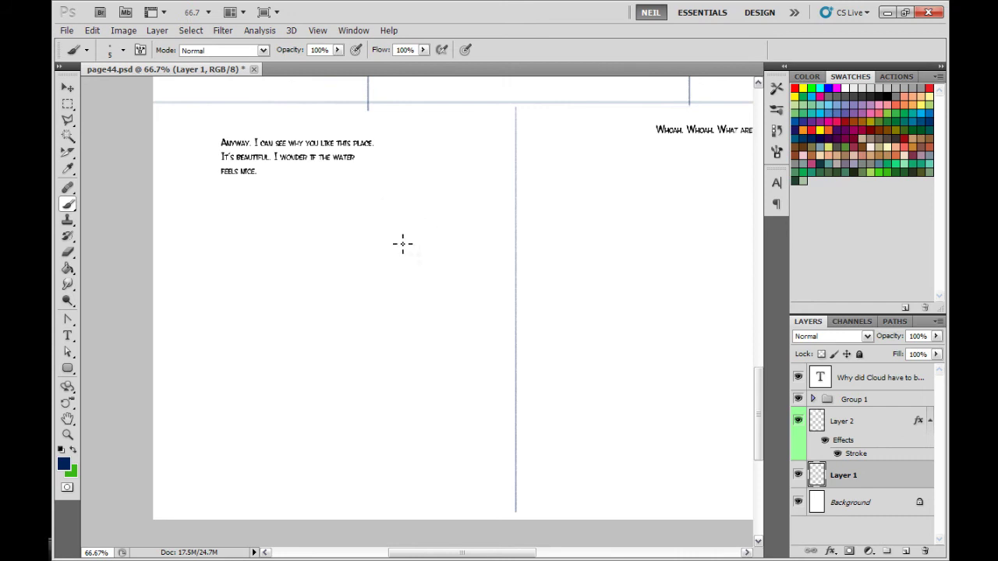
mouse_move(386, 195)
left_mouse_down()
mouse_move(377, 217)
mouse_move(413, 203)
mouse_move(403, 201)
mouse_move(378, 266)
mouse_move(381, 319)
mouse_move(387, 305)
mouse_move(424, 314)
left_mouse_up()
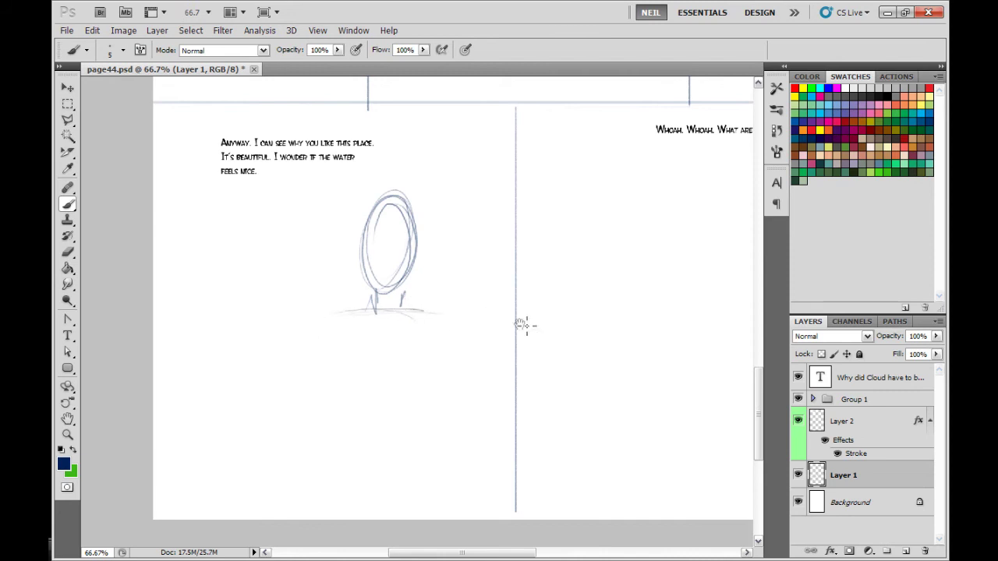
Step: Sketch a rounded, blocky fist below and slightly left of the head in the "Anyway." panel
left_click_drag(499, 339, 490, 305)
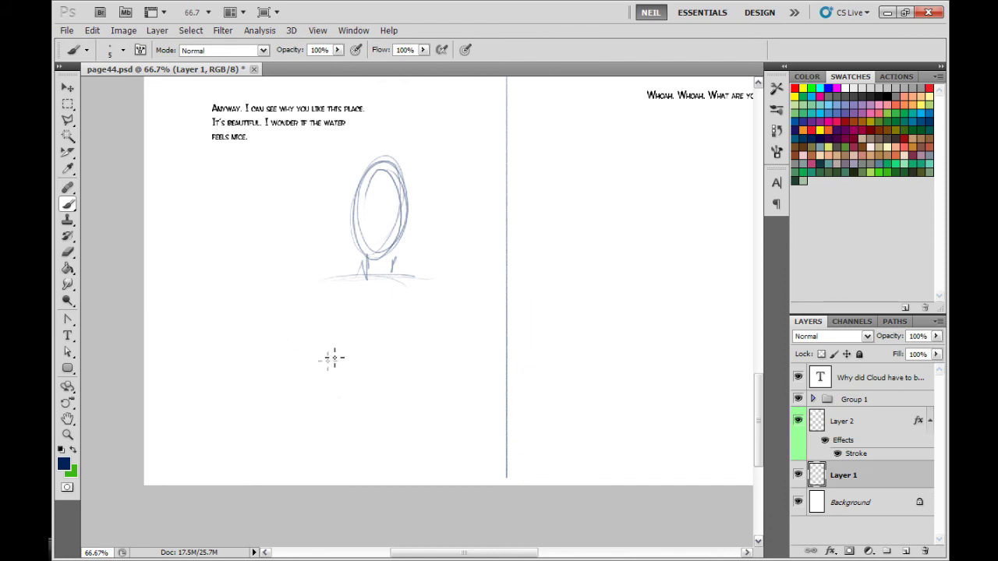
mouse_move(308, 366)
left_mouse_down()
mouse_move(326, 348)
mouse_move(340, 361)
mouse_move(321, 386)
left_mouse_up()
mouse_move(308, 368)
left_mouse_down()
mouse_move(332, 396)
mouse_move(350, 382)
mouse_move(342, 355)
mouse_move(358, 383)
mouse_move(339, 398)
mouse_move(359, 399)
mouse_move(343, 361)
mouse_move(356, 375)
mouse_move(371, 367)
mouse_move(354, 373)
mouse_move(342, 356)
mouse_move(357, 398)
left_mouse_up()
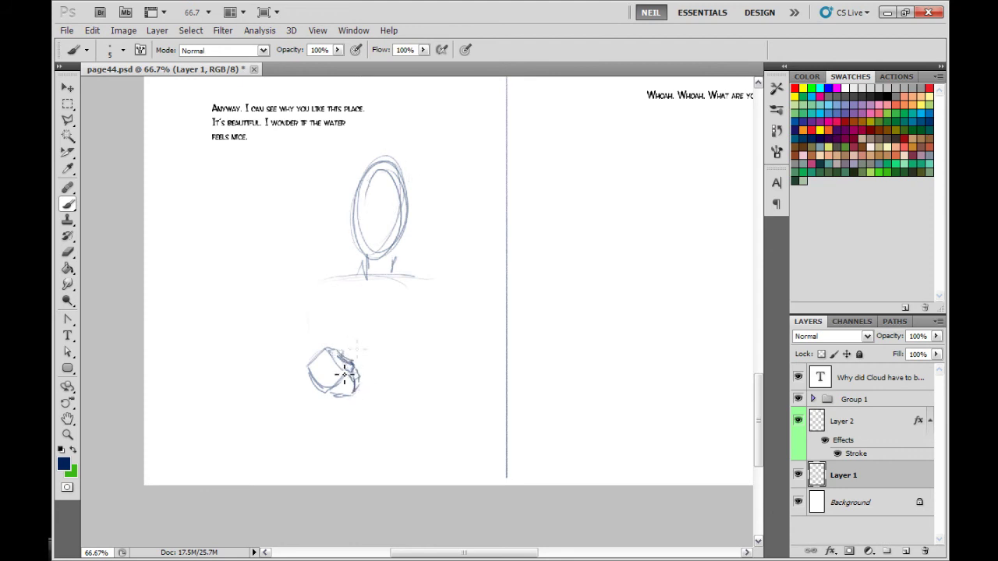
mouse_move(347, 389)
left_mouse_down()
mouse_move(368, 384)
mouse_move(357, 396)
mouse_move(354, 380)
left_mouse_up()
left_click_drag(395, 343, 412, 347)
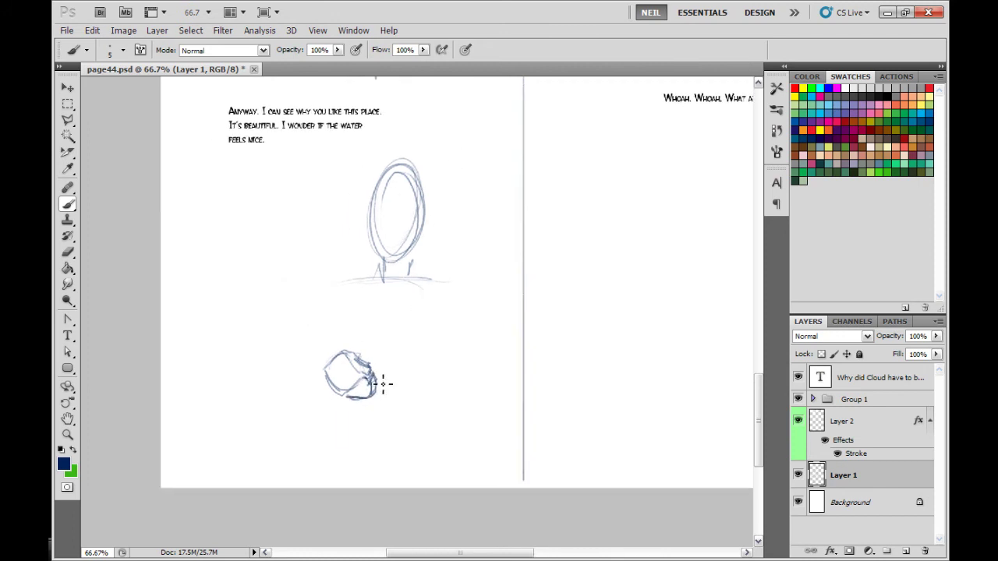
Step: Draw fabric-like lines running from the fist, a curved neckline and the right side of the torso on the "Anyway." figure
mouse_move(378, 376)
left_mouse_down()
mouse_move(437, 407)
mouse_move(425, 411)
left_mouse_up()
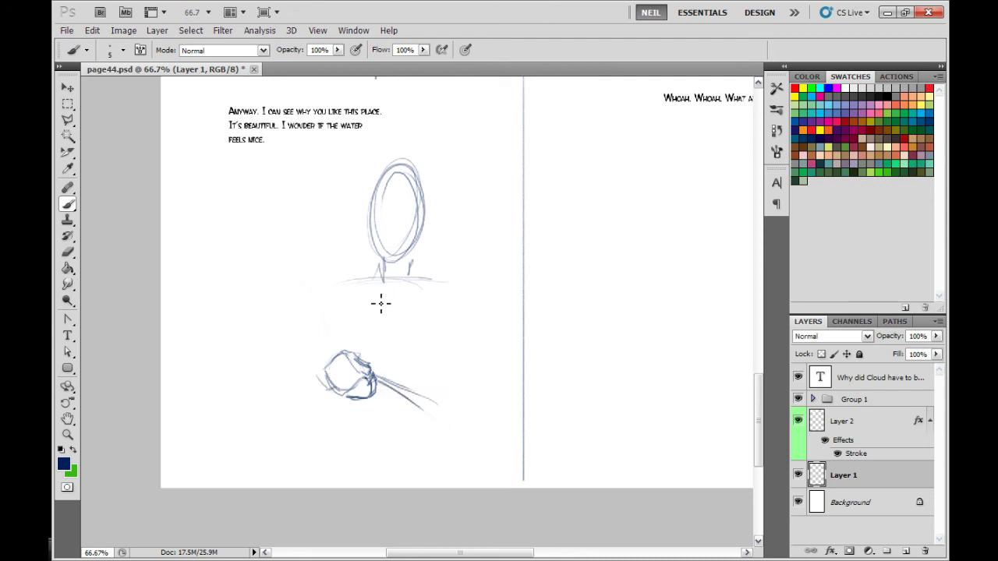
mouse_move(374, 274)
left_mouse_down()
mouse_move(385, 298)
mouse_move(425, 280)
left_mouse_up()
left_click_drag(475, 331, 466, 291)
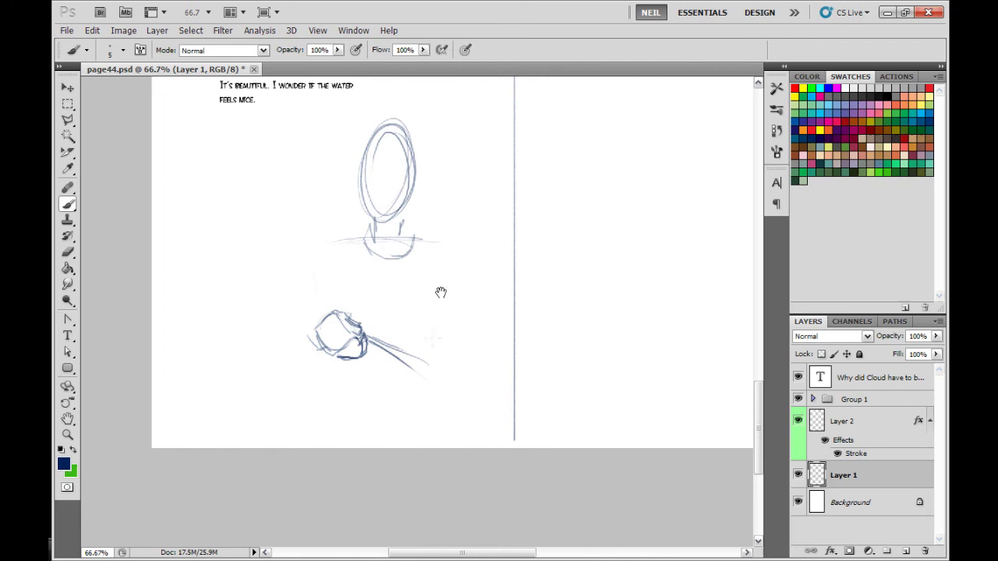
left_click_drag(369, 323, 429, 294)
mouse_move(419, 238)
left_mouse_down()
mouse_move(454, 261)
mouse_move(429, 312)
left_mouse_up()
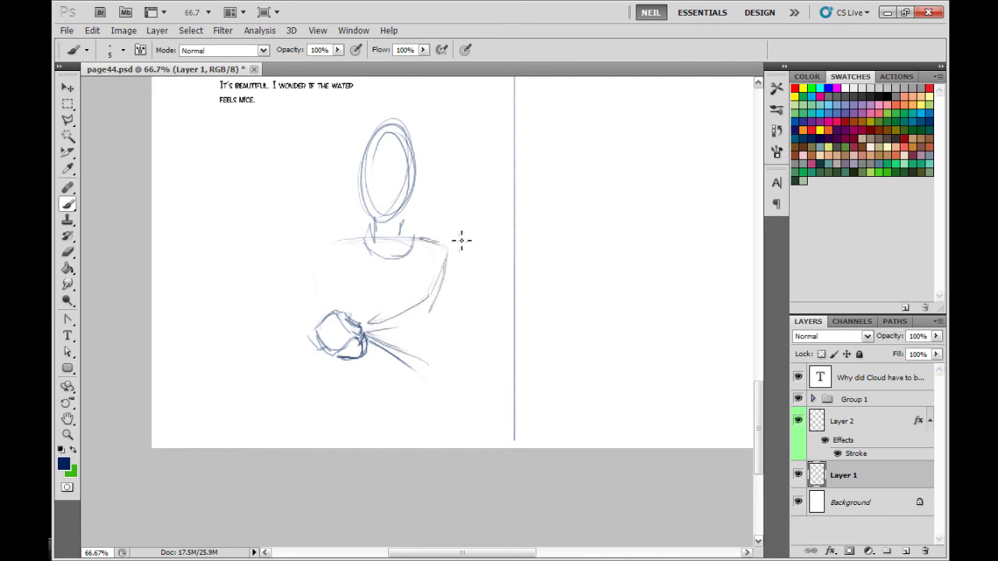
Step: Try sketching the right arm hanging from the shoulder, with the forearm and hand reaching down toward the panel's lower edge
left_click_drag(447, 254, 463, 300)
left_click_drag(429, 312, 445, 344)
mouse_move(449, 282)
left_mouse_down()
mouse_move(479, 361)
mouse_move(421, 394)
left_mouse_up()
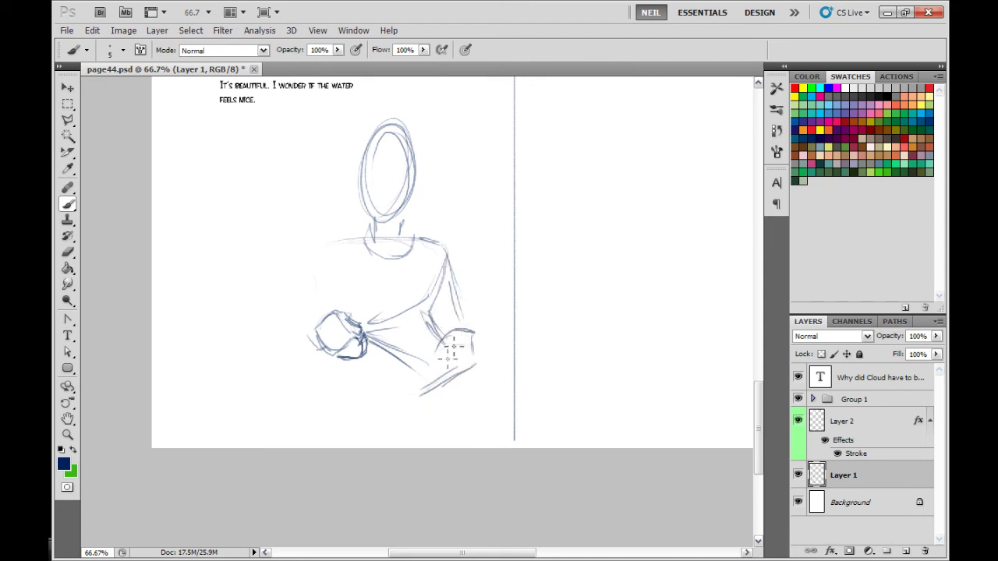
mouse_move(449, 352)
left_mouse_down()
mouse_move(406, 391)
mouse_move(408, 405)
mouse_move(396, 400)
mouse_move(405, 393)
mouse_move(375, 419)
left_mouse_up()
left_click_drag(378, 421, 410, 413)
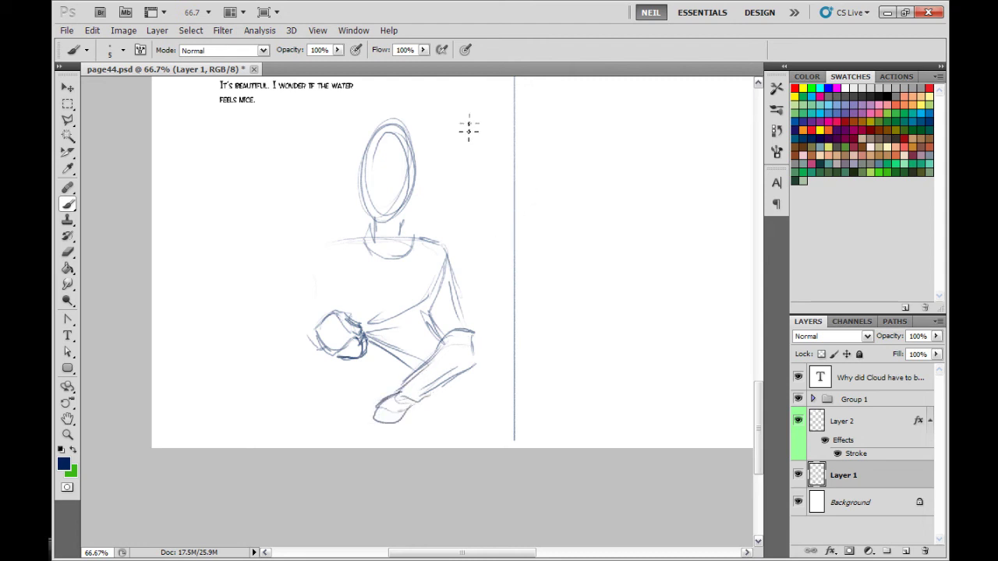
Step: Undo the strokes of the right arm, forearm and hand back to the torso side line
key("ctrl+alt+z")
key("ctrl+alt+z")
key("ctrl+alt+z")
key("ctrl+alt+z")
key("ctrl+alt+z")
key("ctrl+alt+z")
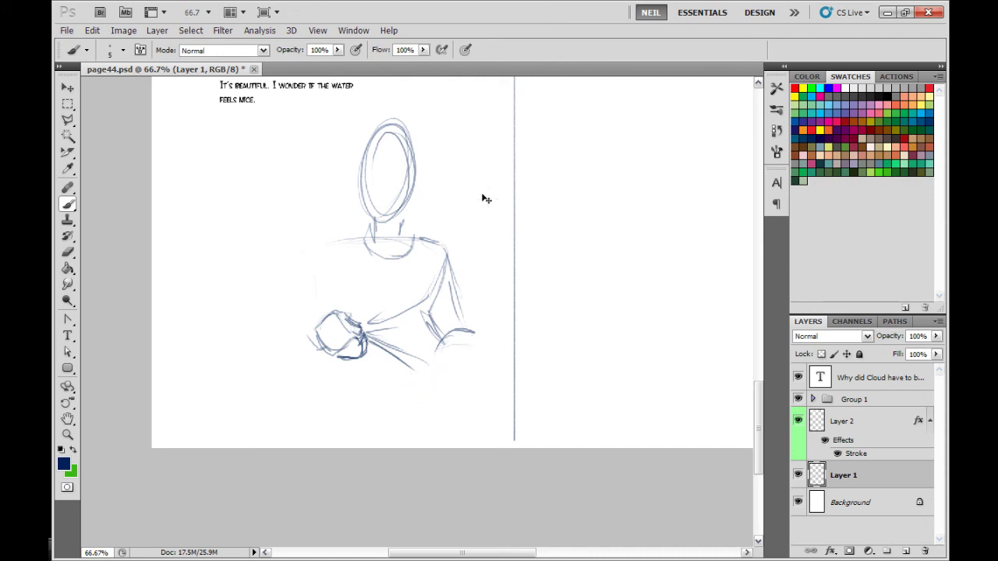
key("ctrl+alt+z")
key("ctrl+alt+z")
key("ctrl+alt+z")
key("ctrl+alt+z")
key("ctrl+alt+z")
key("ctrl+alt+z")
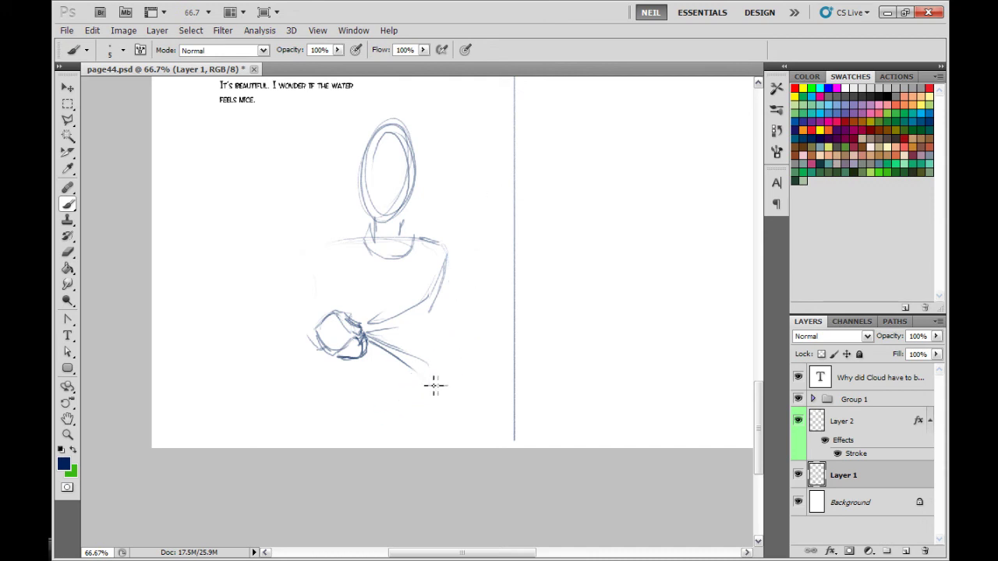
Step: Sketch a second blocky hand at the lower end of the lines from the fist, with a line down from the torso
mouse_move(438, 303)
left_mouse_down()
mouse_move(455, 378)
mouse_move(443, 373)
mouse_move(464, 366)
mouse_move(457, 358)
mouse_move(431, 375)
mouse_move(465, 391)
mouse_move(458, 362)
mouse_move(466, 385)
mouse_move(439, 385)
mouse_move(439, 374)
mouse_move(425, 376)
mouse_move(438, 390)
mouse_move(418, 383)
mouse_move(451, 357)
left_mouse_up()
left_click_drag(469, 295, 458, 320)
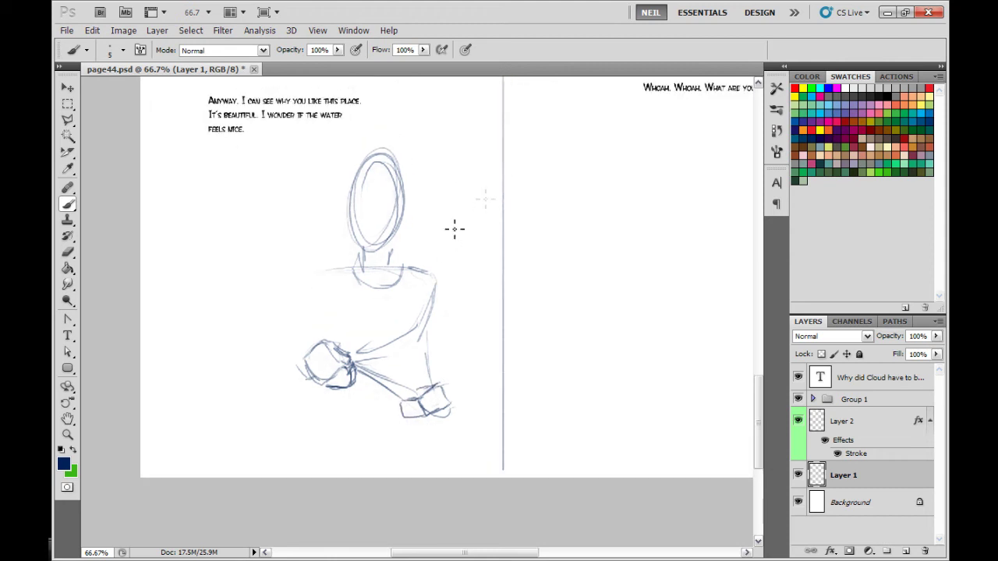
mouse_move(421, 229)
left_mouse_down()
mouse_move(473, 234)
mouse_move(454, 232)
left_mouse_up()
left_click_drag(460, 378, 465, 400)
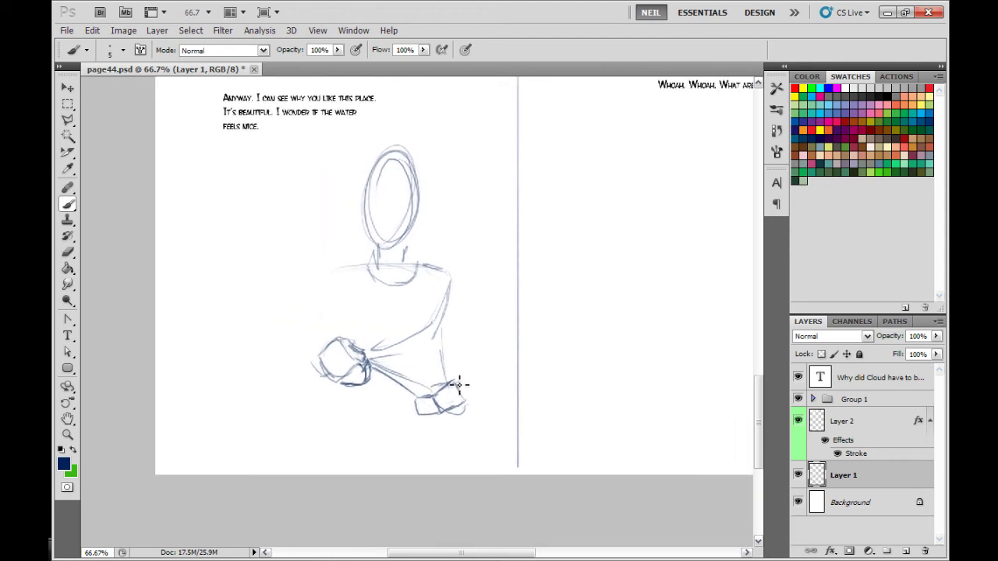
Step: Sketch the right forearm rising from the second hand to a rounded elbow near the panel divider
mouse_move(473, 309)
left_mouse_down()
mouse_move(507, 328)
mouse_move(482, 319)
mouse_move(460, 385)
left_mouse_up()
mouse_move(508, 327)
left_mouse_down()
mouse_move(489, 373)
mouse_move(470, 396)
left_mouse_up()
left_click_drag(463, 344, 456, 377)
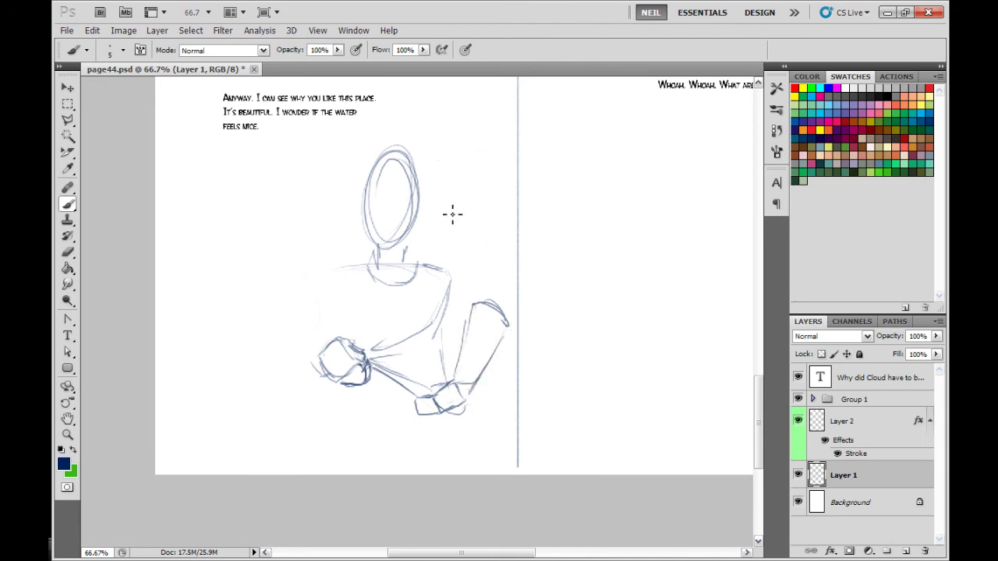
Step: Draw the raised right shoulder and the upper arm down to the elbow, darkening the elbow's outline
left_click_drag(464, 262, 445, 257)
mouse_move(437, 252)
left_mouse_down()
mouse_move(481, 229)
mouse_move(501, 282)
left_mouse_up()
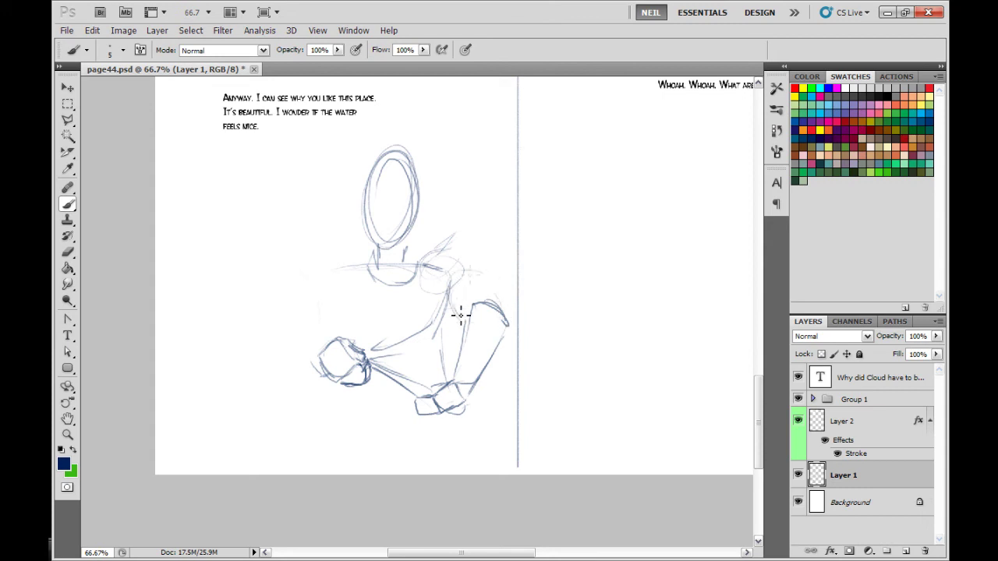
mouse_move(470, 262)
left_mouse_down()
mouse_move(422, 266)
mouse_move(482, 285)
mouse_move(505, 321)
left_mouse_up()
left_click_drag(449, 293, 463, 324)
left_click_drag(480, 275, 495, 306)
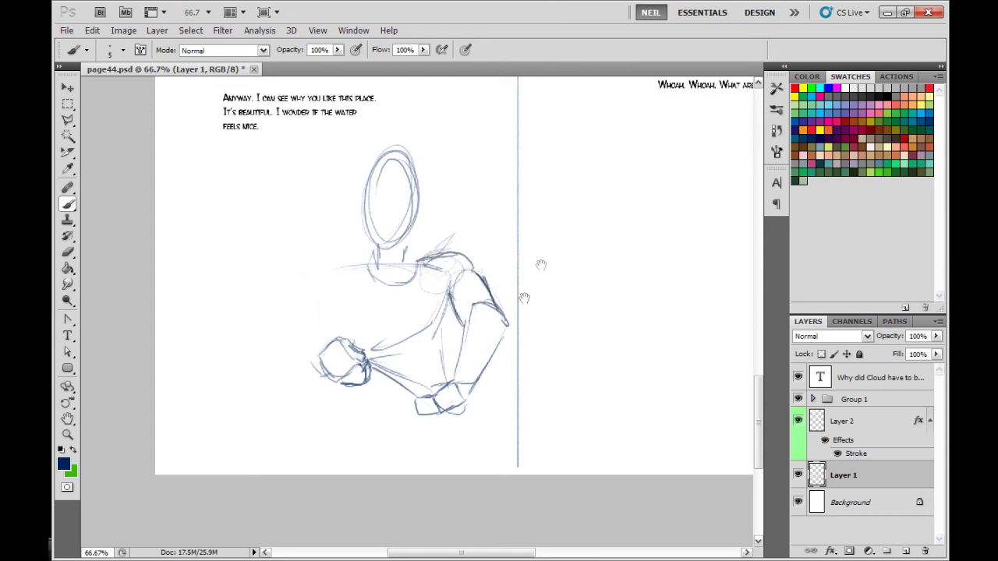
left_click_drag(541, 267, 591, 239)
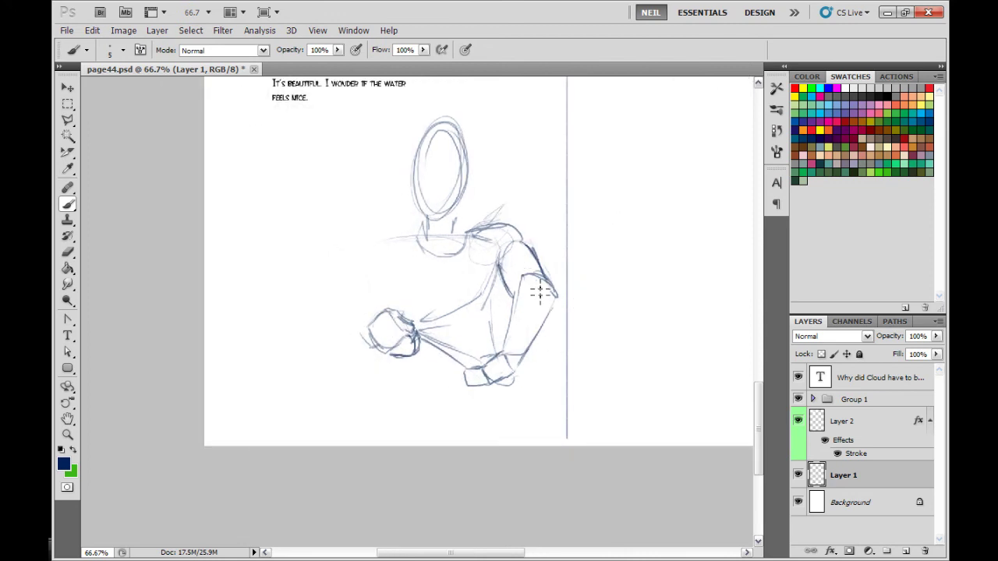
mouse_move(548, 281)
left_mouse_down()
mouse_move(532, 275)
mouse_move(546, 279)
mouse_move(530, 282)
mouse_move(532, 293)
left_mouse_up()
Step: Round out the left shoulder and extend the upper arm outward to the left on the "Anyway." figure
left_click_drag(530, 141, 549, 175)
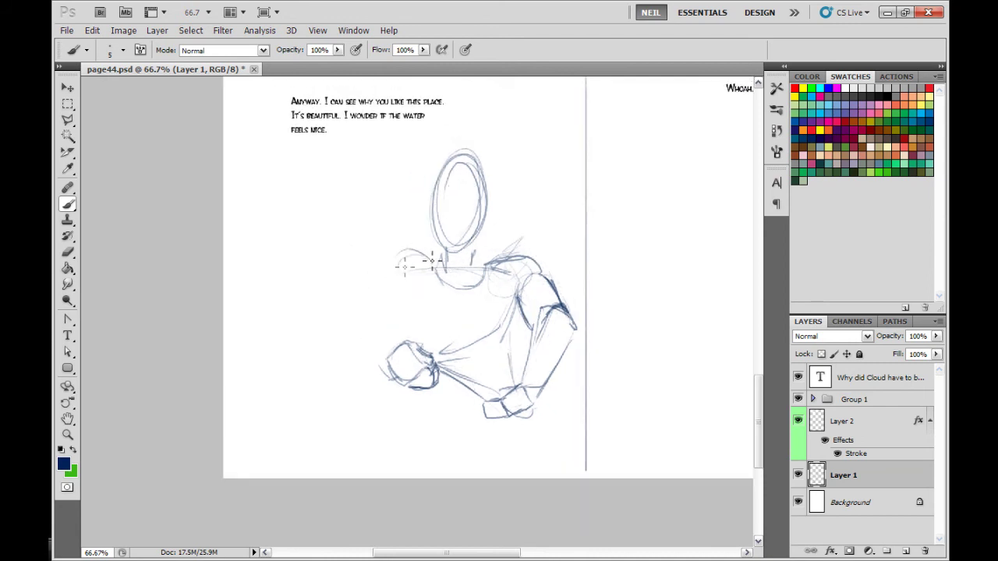
mouse_move(427, 257)
left_mouse_down()
mouse_move(391, 272)
mouse_move(395, 283)
left_mouse_up()
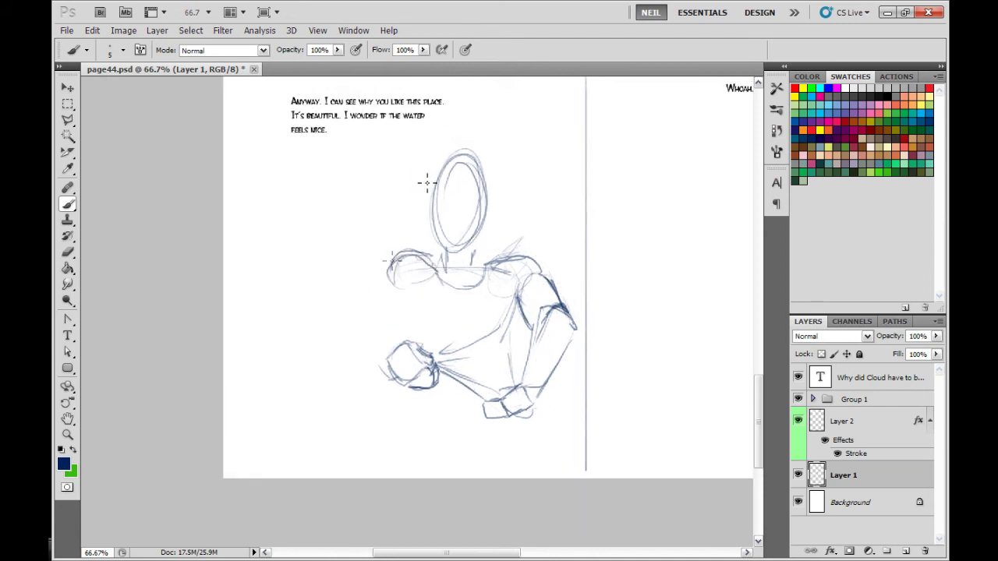
left_click_drag(558, 240, 551, 269)
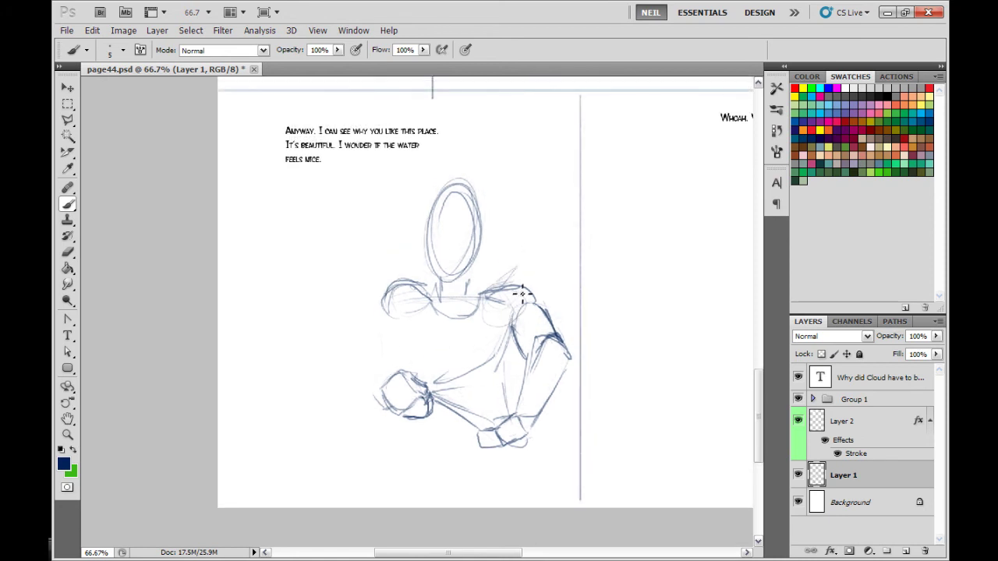
mouse_move(388, 282)
left_mouse_down()
mouse_move(339, 283)
mouse_move(361, 322)
left_mouse_up()
mouse_move(396, 294)
left_mouse_down()
mouse_move(318, 308)
mouse_move(306, 301)
mouse_move(363, 316)
left_mouse_up()
Step: Sketch the left forearm from the elbow down to the fist and darken the elbow and upper arm outline
left_click_drag(305, 300, 360, 365)
left_click_drag(343, 281, 392, 358)
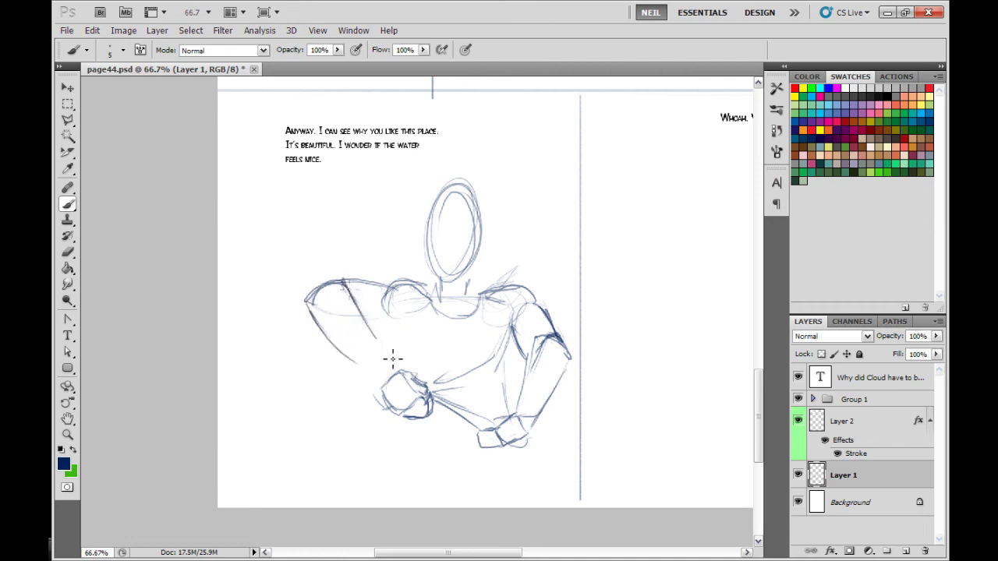
left_click_drag(306, 301, 380, 377)
left_click_drag(370, 337, 394, 367)
left_click_drag(331, 285, 316, 293)
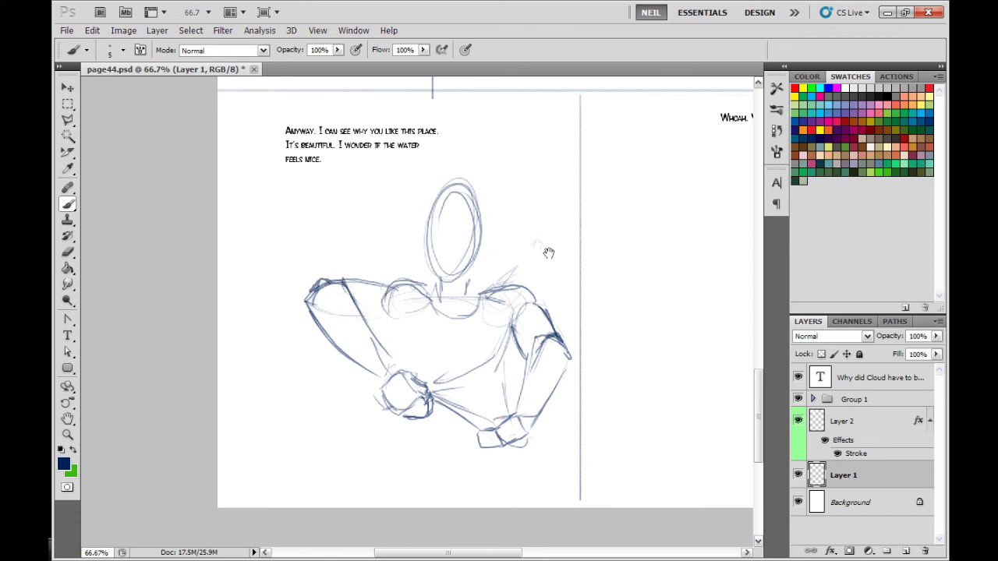
mouse_move(549, 252)
left_mouse_down()
mouse_move(384, 272)
mouse_move(323, 267)
left_mouse_up()
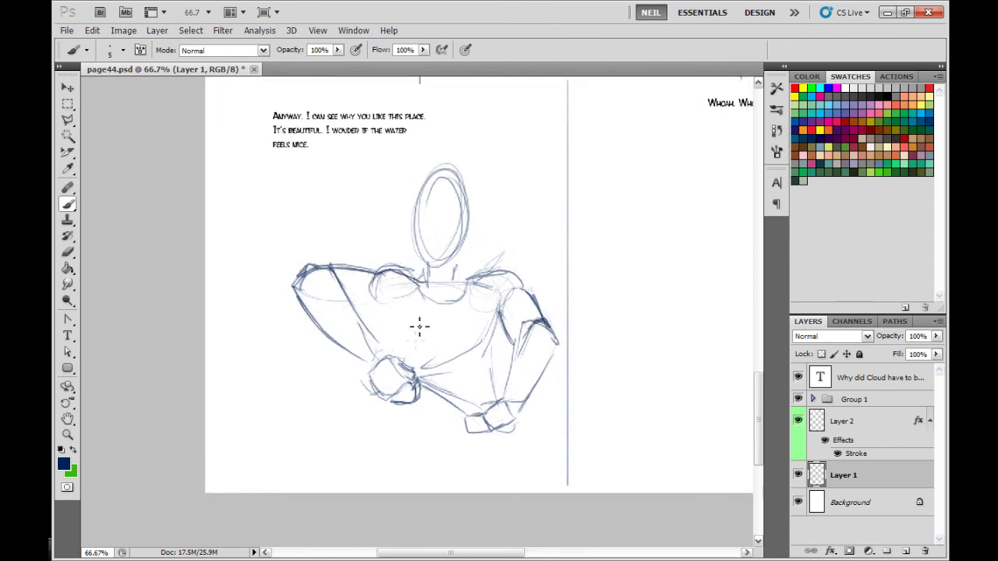
Step: Add armhole lines inside both shoulders and a short fold stroke at the left armpit of the "Anyway." figure
left_click_drag(365, 314, 392, 320)
left_click_drag(387, 270, 380, 324)
mouse_move(510, 274)
left_mouse_down()
mouse_move(515, 299)
mouse_move(498, 321)
left_mouse_up()
left_click_drag(388, 274, 380, 319)
left_click_drag(515, 275, 499, 328)
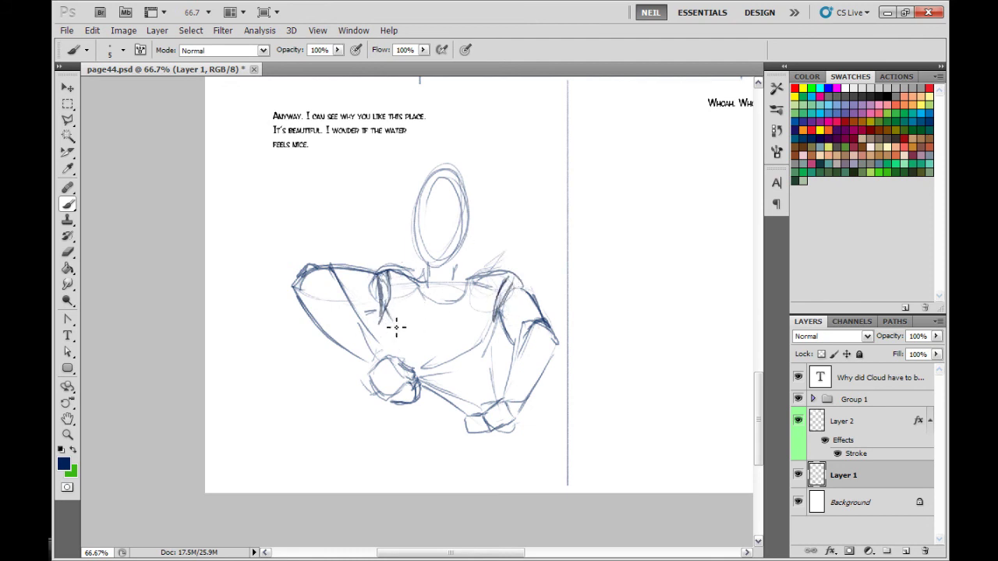
Step: Darken the torso's left side and sketch the waist, curved belt line and upper thighs below the fists of the "Anyway." figure
mouse_move(396, 328)
left_mouse_down()
mouse_move(382, 338)
mouse_move(403, 372)
mouse_move(389, 335)
left_mouse_up()
left_click_drag(505, 362, 482, 265)
left_click_drag(388, 307, 391, 327)
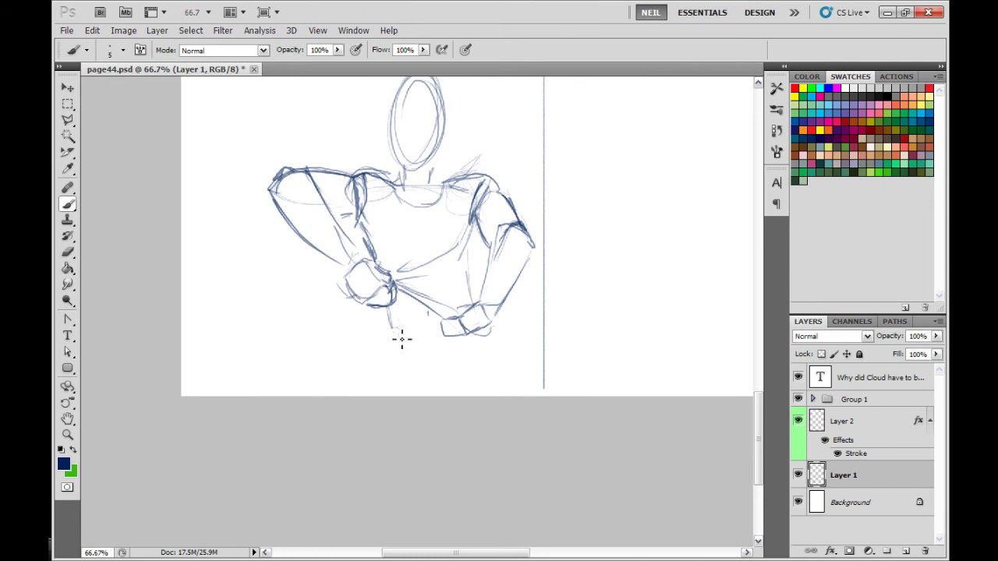
mouse_move(401, 339)
left_mouse_down()
mouse_move(390, 323)
mouse_move(390, 336)
mouse_move(471, 337)
left_mouse_up()
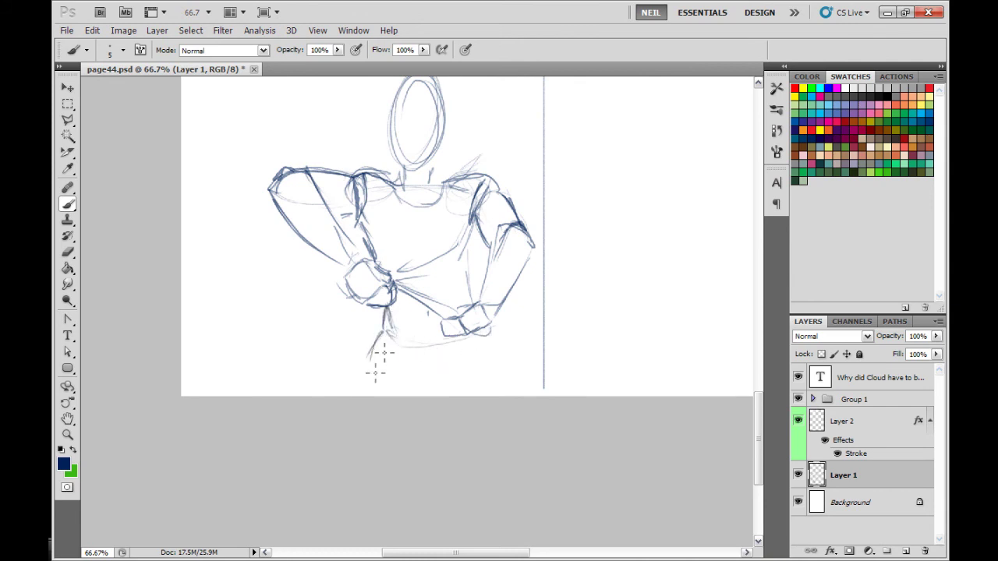
mouse_move(388, 336)
left_mouse_down()
mouse_move(475, 339)
mouse_move(489, 374)
mouse_move(364, 394)
left_mouse_up()
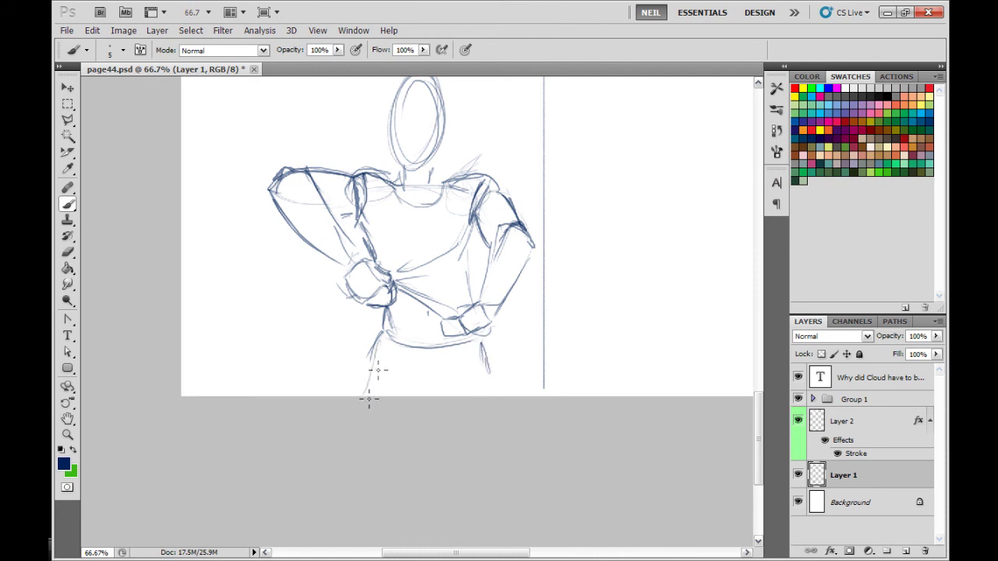
left_click_drag(659, 291, 533, 394)
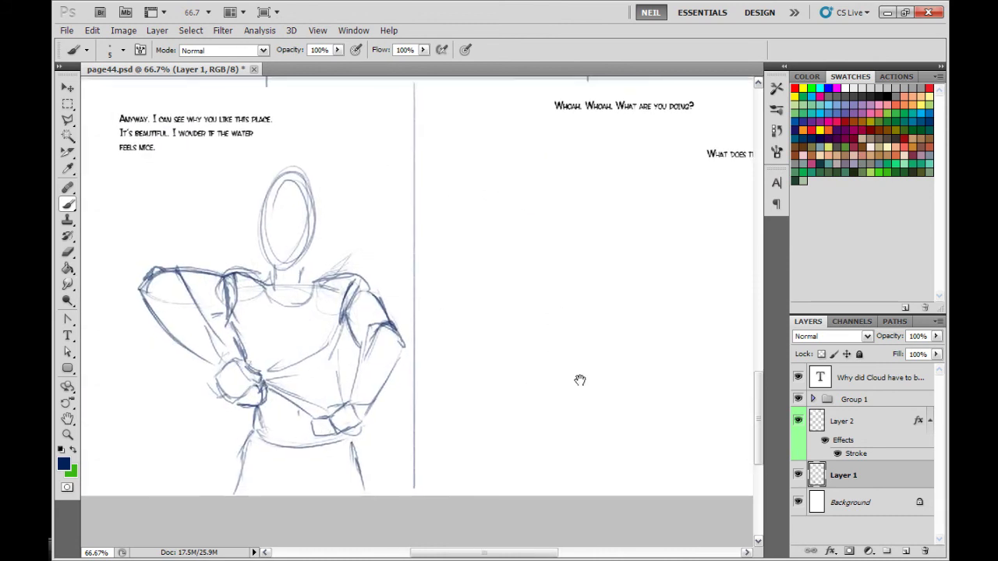
key("ctrl+minus")
key("ctrl+minus")
key("ctrl+plus")
key("ctrl+plus")
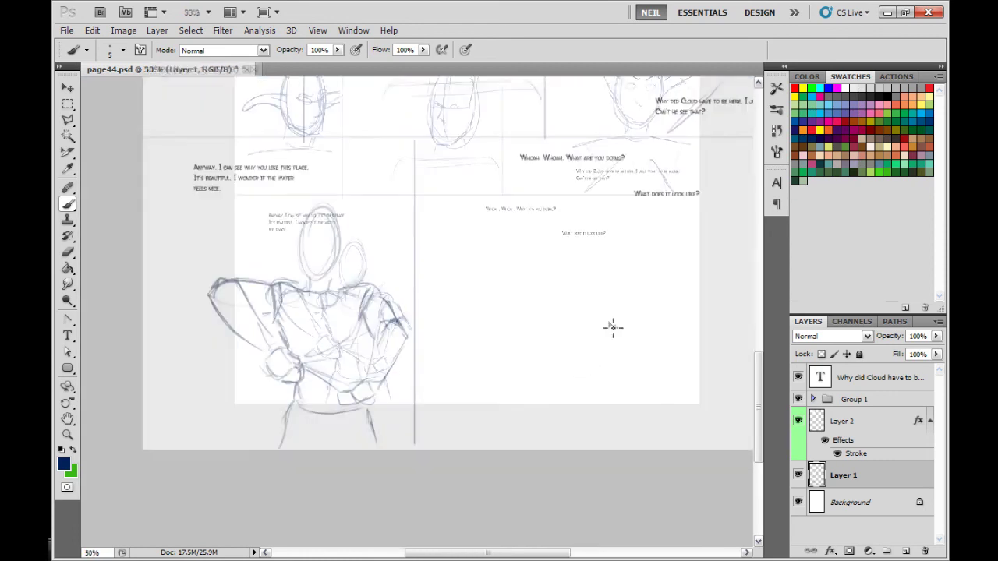
mouse_move(553, 354)
left_mouse_down()
mouse_move(610, 349)
mouse_move(602, 356)
left_mouse_up()
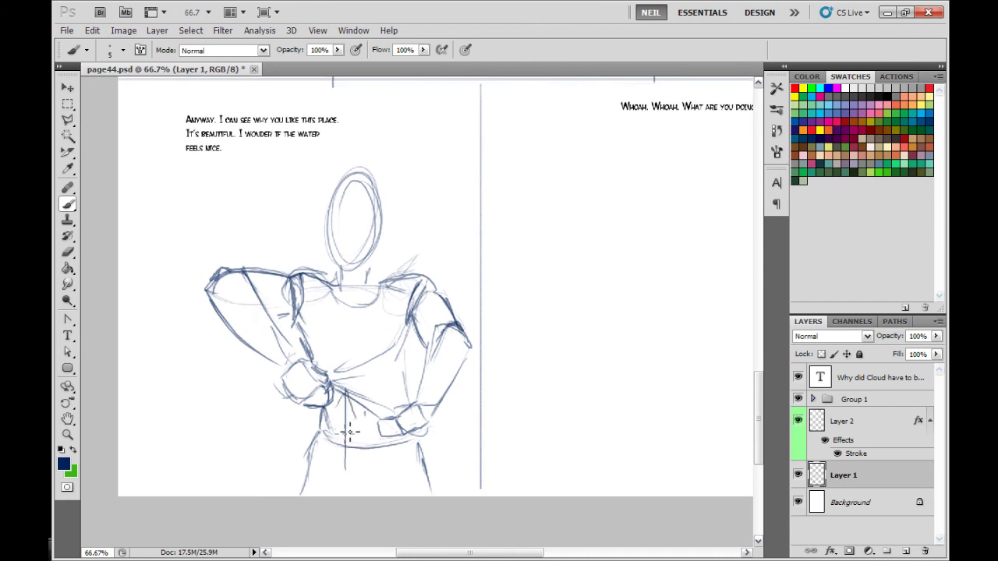
left_click_drag(455, 347, 449, 357)
left_click_drag(434, 267, 415, 248)
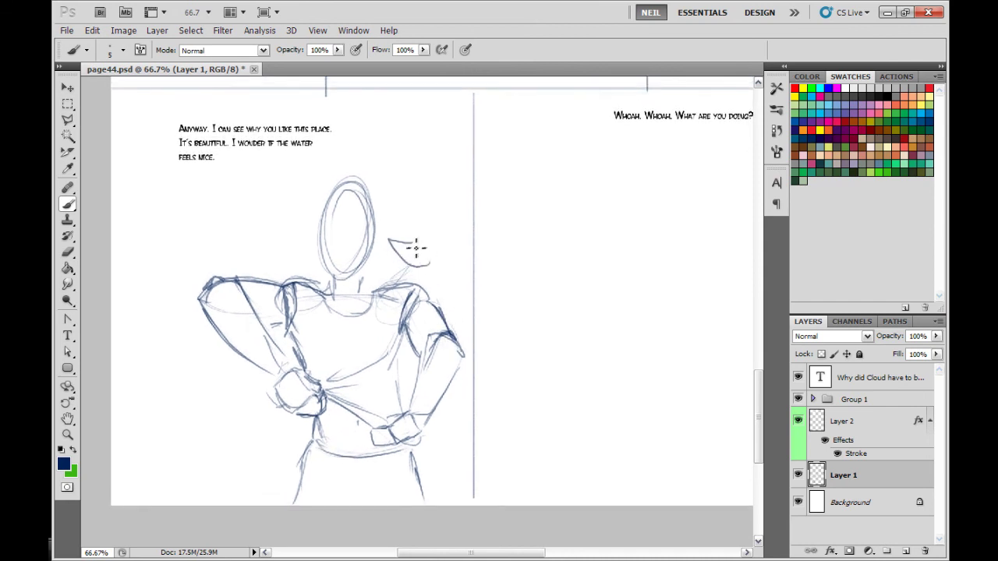
key("ctrl+z")
key("ctrl+minus")
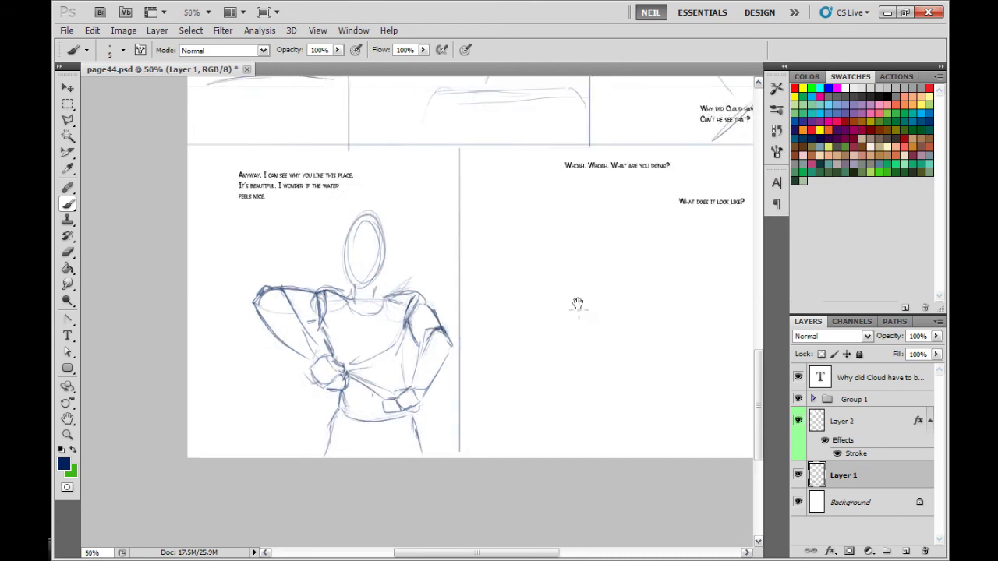
left_click_drag(634, 351, 494, 361)
mouse_move(611, 358)
left_mouse_down()
mouse_move(535, 339)
mouse_move(527, 375)
mouse_move(545, 374)
left_mouse_up()
left_click_drag(351, 237, 428, 378)
key("ctrl+z")
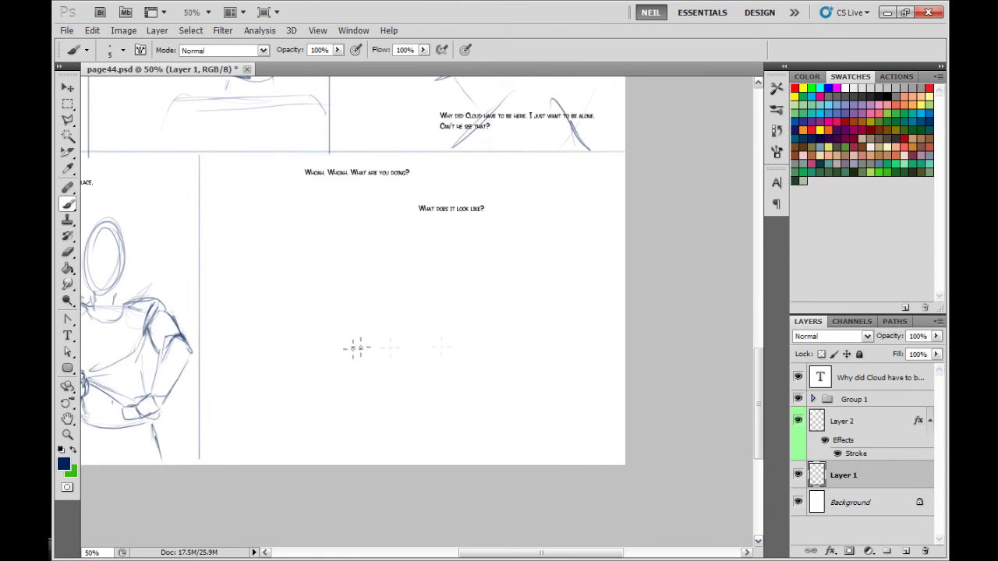
Step: Sketch a faint horizon line and the curving outline of the bank across the "Whoah. Whoah." panel
left_click_drag(369, 307, 561, 304)
mouse_move(318, 311)
left_mouse_down()
mouse_move(624, 302)
mouse_move(283, 449)
left_mouse_up()
left_click_drag(405, 330, 403, 357)
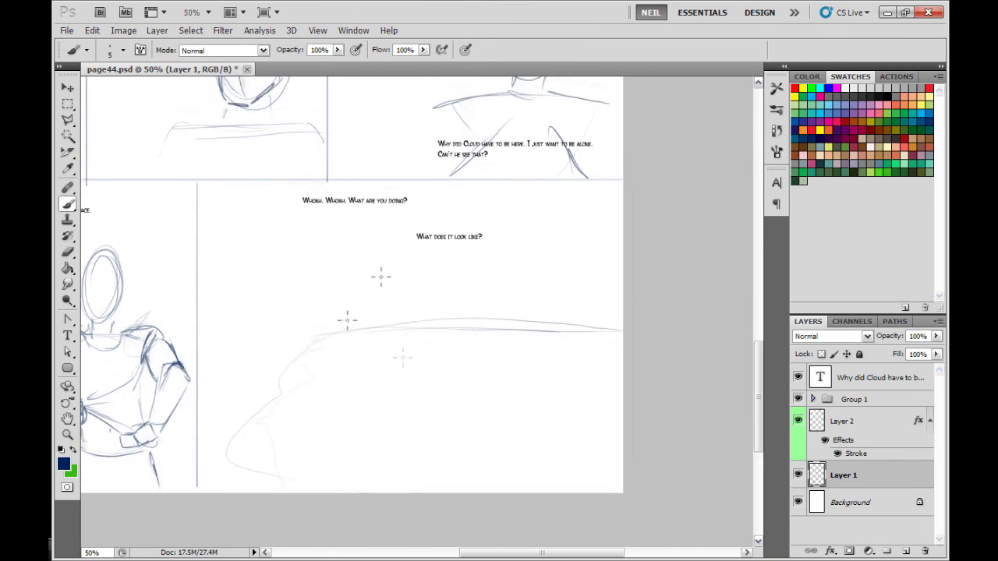
Step: Sketch a small seated figure on the horizon line with an oval head, shoulder line, hip oval and both arms braced outward
left_click_drag(340, 331, 386, 331)
left_click_drag(360, 247, 363, 250)
mouse_move(363, 237)
left_mouse_down()
mouse_move(368, 265)
mouse_move(381, 272)
mouse_move(313, 329)
left_mouse_up()
left_click_drag(382, 282, 394, 312)
left_click_drag(399, 318, 410, 343)
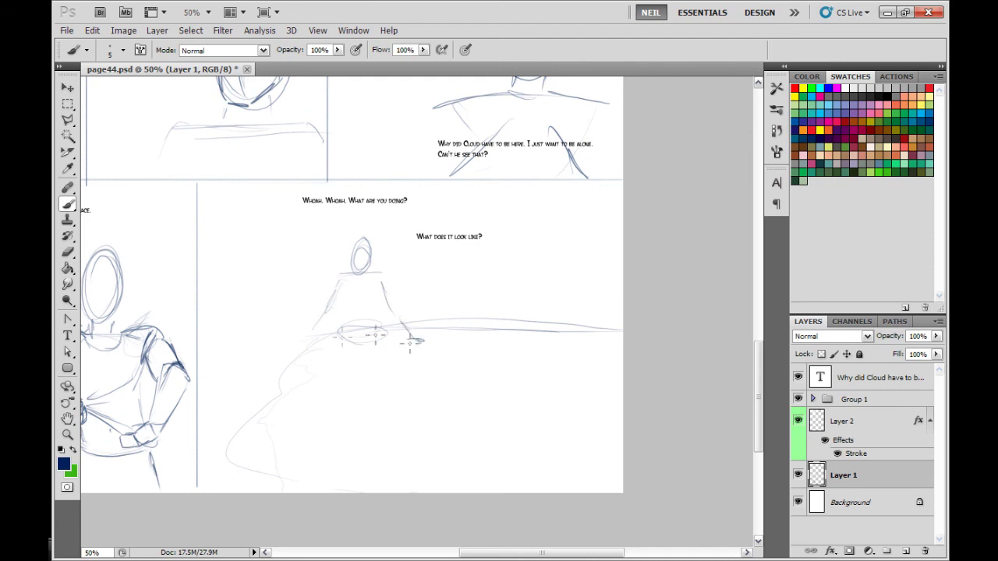
left_click_drag(322, 321, 297, 341)
Step: Draw the seated figure's two legs, one bent at the knee and the other extended down the slope, with oval feet
mouse_move(376, 286)
left_mouse_down()
mouse_move(378, 319)
mouse_move(339, 344)
mouse_move(333, 376)
left_mouse_up()
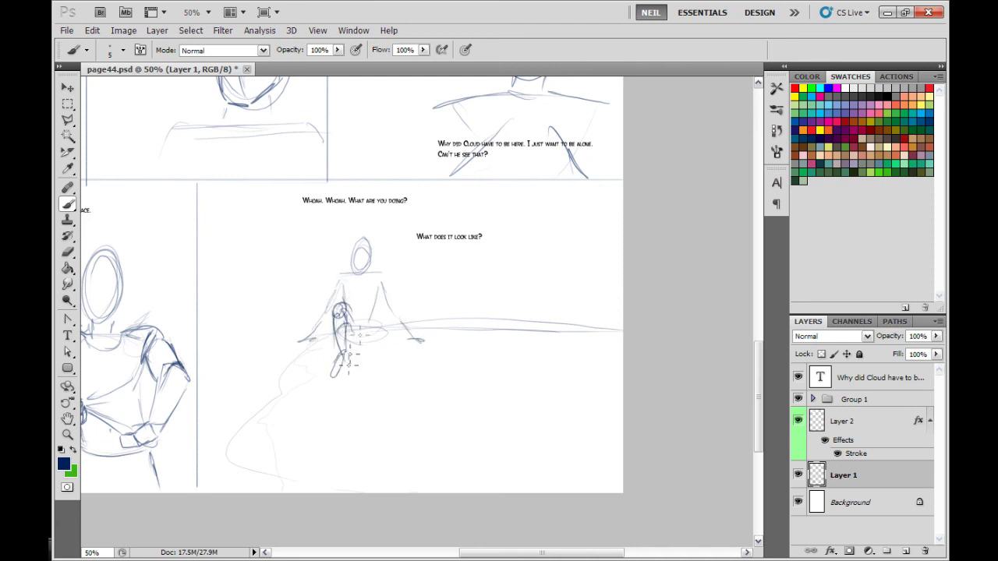
mouse_move(368, 314)
left_mouse_down()
mouse_move(398, 371)
mouse_move(401, 363)
left_mouse_up()
left_click_drag(389, 361, 414, 398)
left_click_drag(399, 362, 417, 399)
Step: Rough in a larger foreground figure below "What does it look like?" with an oval head, shoulder line, hip oval and spine
key("space")
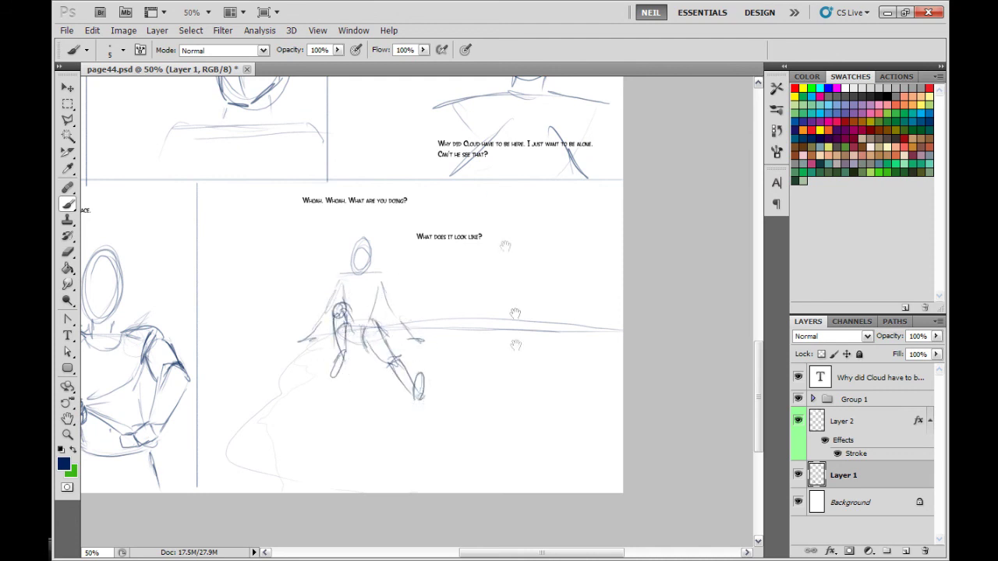
left_click_drag(549, 392, 541, 367)
mouse_move(513, 290)
left_mouse_down()
mouse_move(516, 311)
mouse_move(519, 290)
mouse_move(520, 310)
mouse_move(554, 312)
left_mouse_up()
left_click_drag(473, 318, 553, 313)
left_click_drag(495, 352, 551, 347)
left_click_drag(498, 396, 548, 387)
key("space")
left_click_drag(556, 365, 544, 346)
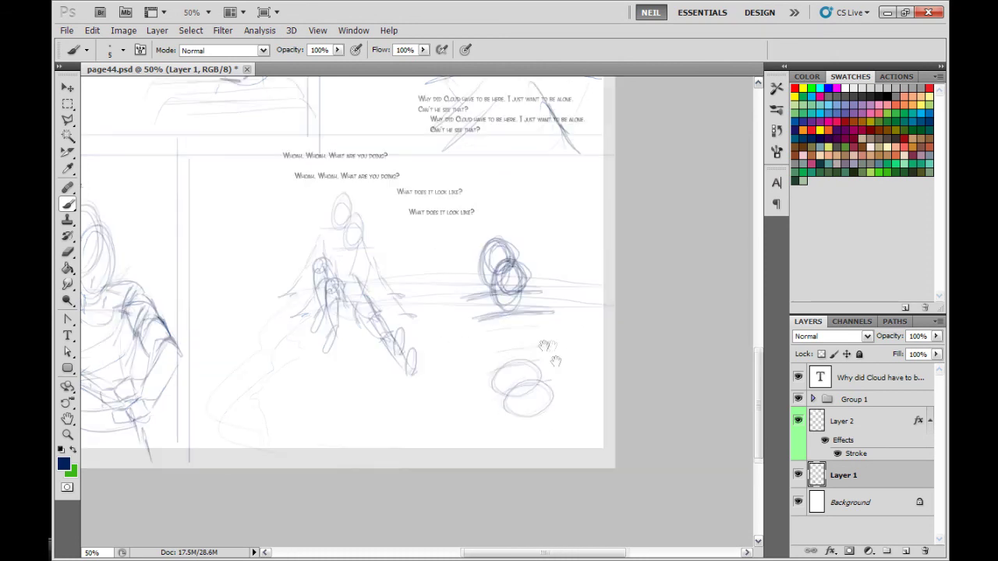
left_click_drag(497, 290, 517, 376)
Step: Block in the foreground figure's upper torso sides, darken the shoulder line and start the left arm's outline
key("space")
left_click_drag(542, 198, 530, 142)
left_click_drag(449, 246, 454, 276)
left_click_drag(529, 239, 528, 267)
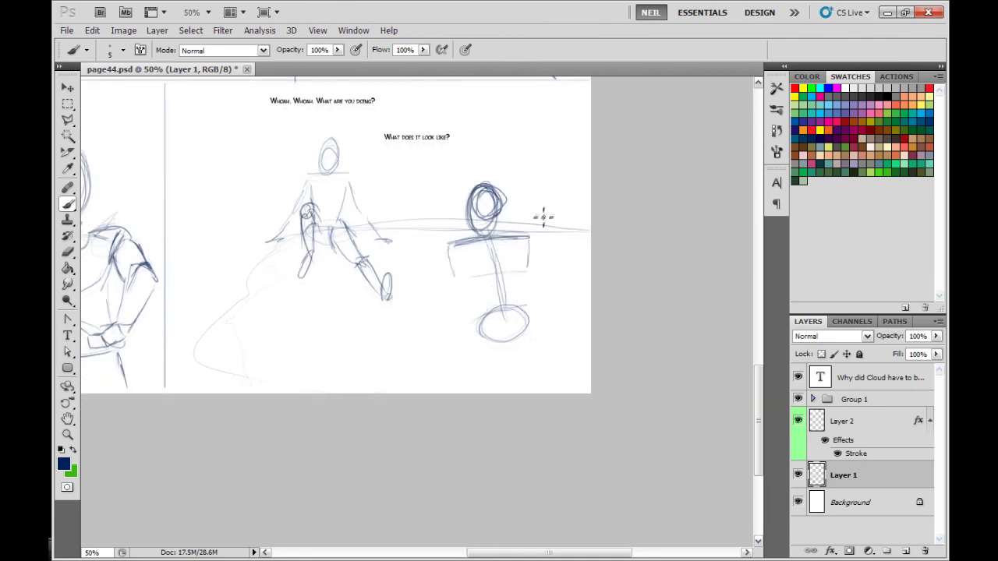
left_click_drag(450, 253, 484, 236)
left_click_drag(485, 236, 528, 239)
left_click_drag(450, 245, 445, 295)
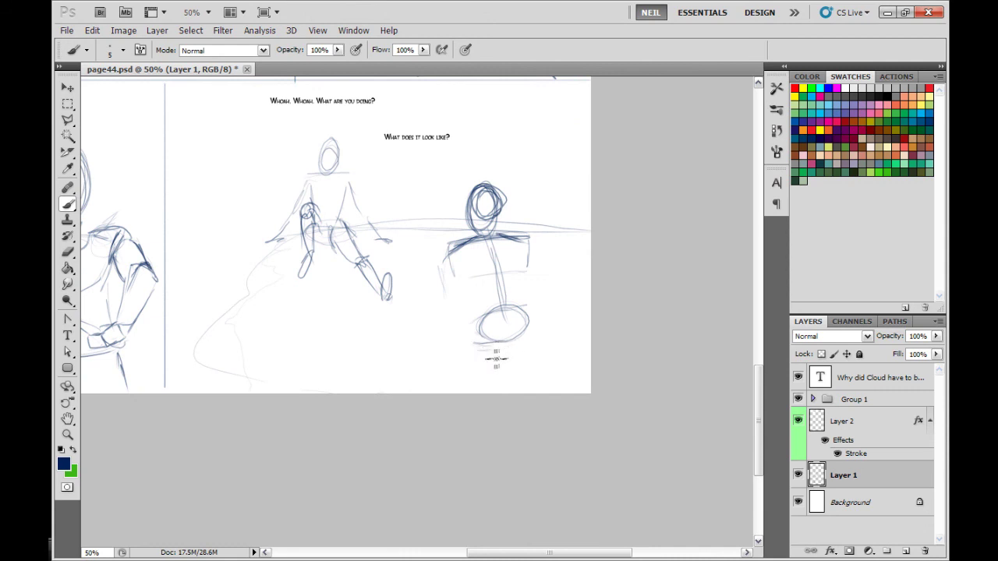
Step: Sketch the foreground figure's lower garment with wavy side edges and add a belt band with a centre line across the hips
mouse_move(472, 351)
left_mouse_down()
mouse_move(544, 338)
mouse_move(477, 384)
left_mouse_up()
left_click_drag(543, 341, 556, 389)
left_click_drag(475, 354, 476, 392)
left_click_drag(514, 361, 517, 380)
left_click_drag(477, 360, 545, 343)
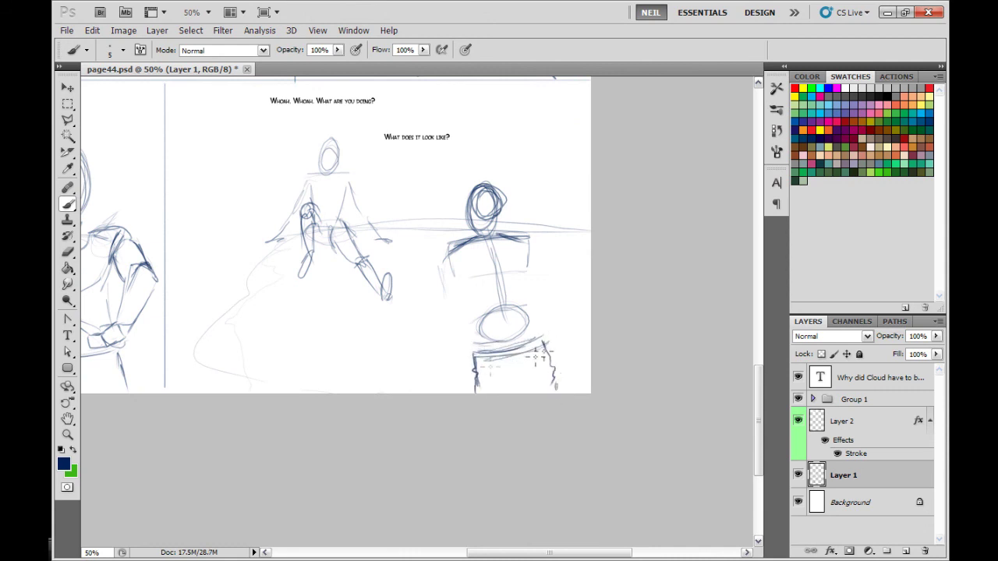
left_click_drag(486, 388, 549, 373)
left_click_drag(509, 336, 514, 357)
mouse_move(503, 333)
left_mouse_down()
mouse_move(538, 327)
mouse_move(543, 344)
left_mouse_up()
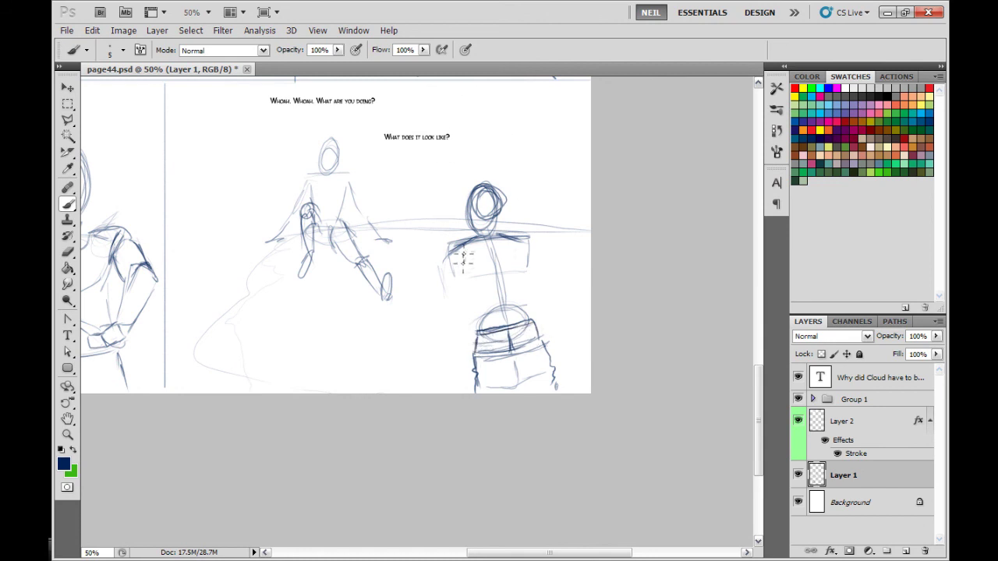
Step: Draw both arms of the foreground figure hanging from the shoulders past the hips, ending in small oval fists
mouse_move(463, 259)
left_mouse_down()
mouse_move(470, 321)
mouse_move(449, 278)
mouse_move(473, 386)
left_mouse_up()
mouse_move(538, 238)
left_mouse_down()
mouse_move(551, 276)
mouse_move(535, 306)
mouse_move(552, 314)
mouse_move(536, 317)
mouse_move(558, 380)
left_mouse_up()
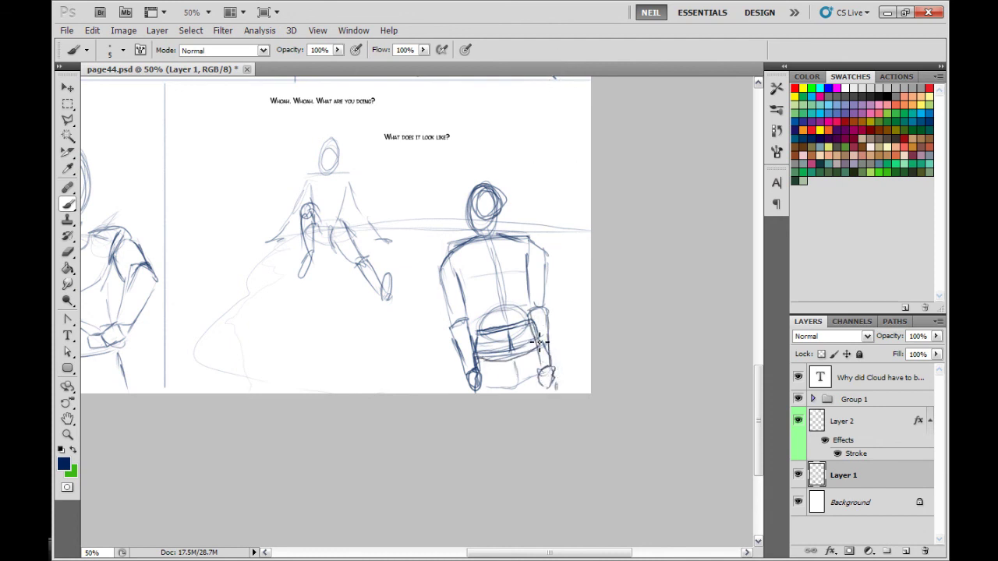
Step: Darken the foreground figure's spine, add fold strokes across the back, and draw a tied tail of hair down from the head
left_click_drag(491, 239, 495, 321)
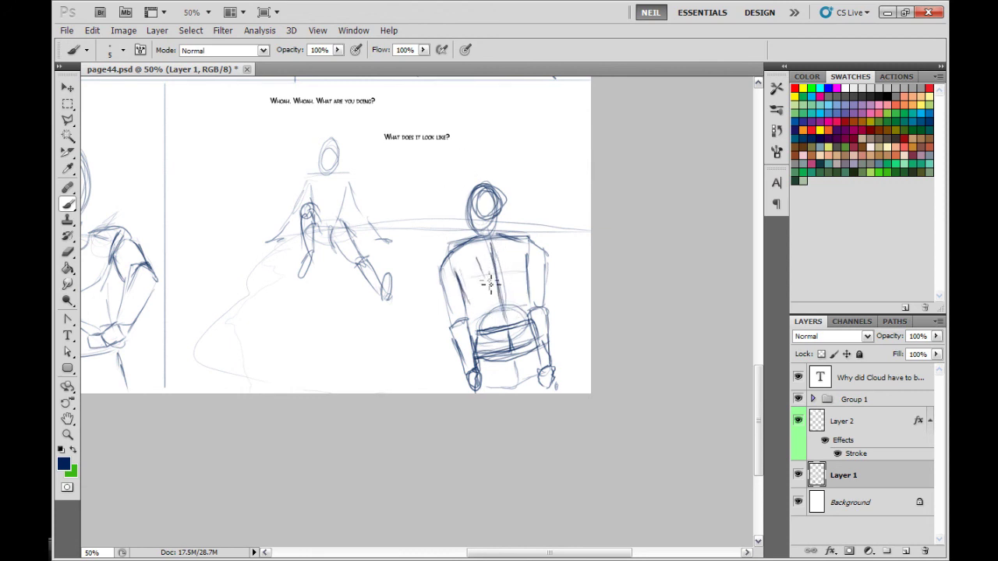
mouse_move(490, 284)
left_mouse_down()
mouse_move(517, 261)
mouse_move(522, 287)
mouse_move(491, 283)
left_mouse_up()
left_click_drag(507, 287, 503, 333)
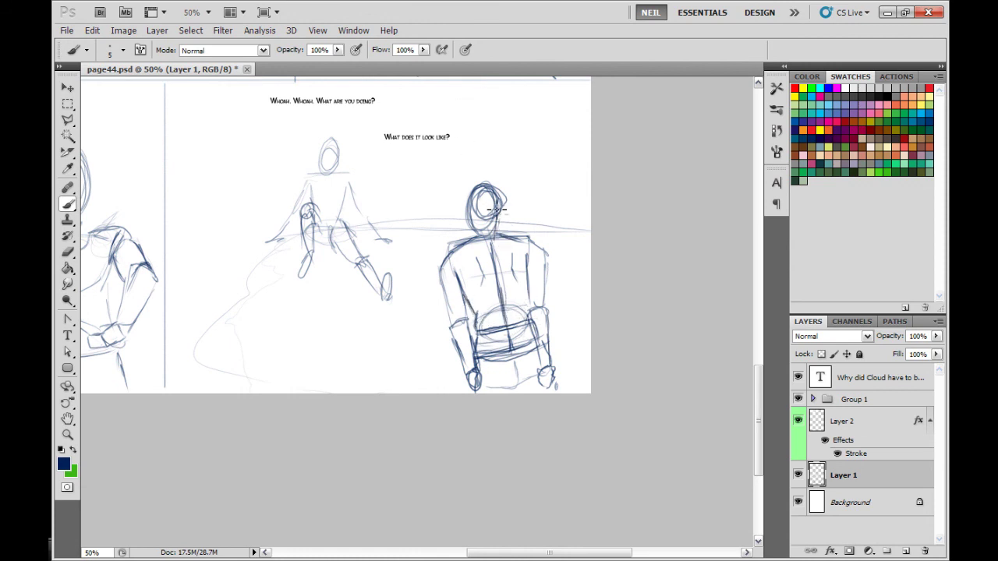
mouse_move(491, 228)
left_mouse_down()
mouse_move(505, 207)
mouse_move(487, 241)
mouse_move(521, 301)
left_mouse_up()
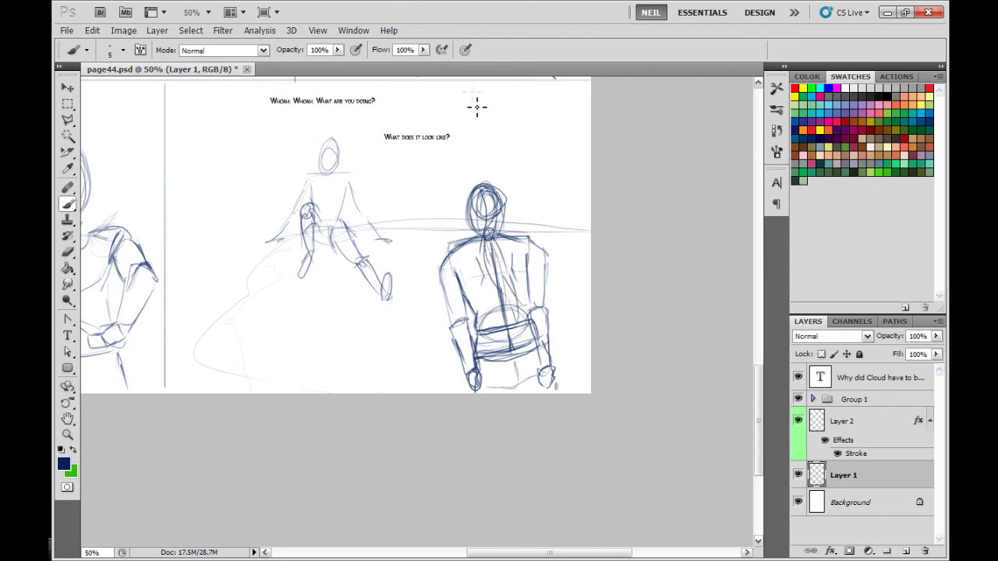
mouse_move(472, 193)
left_mouse_down()
mouse_move(472, 230)
mouse_move(448, 269)
left_mouse_up()
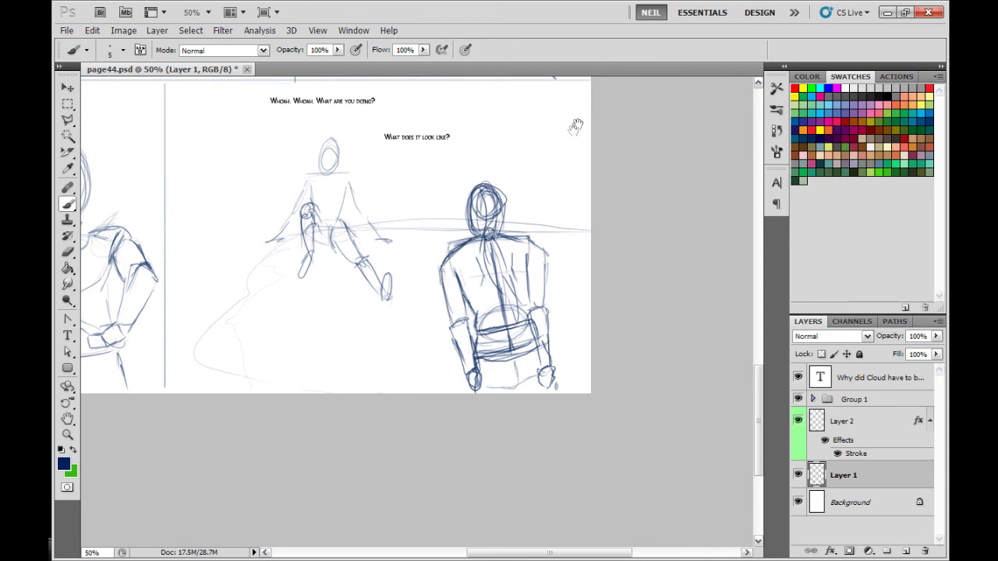
Step: Lasso the foreground figure, scale it up proportionally to 123.07% in the panel's lower corner, and clear the selection
left_click_drag(533, 160, 543, 247)
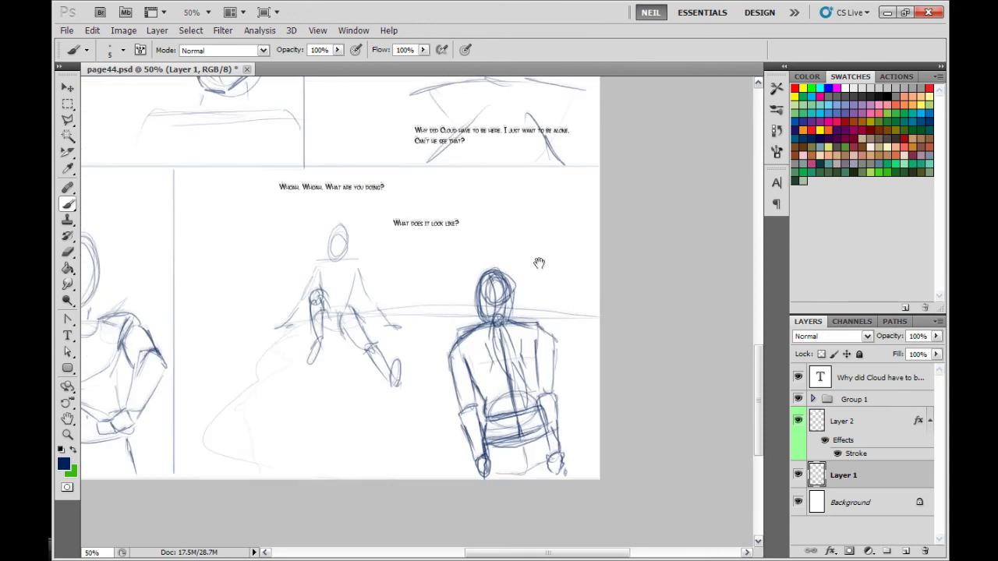
left_click(67, 120)
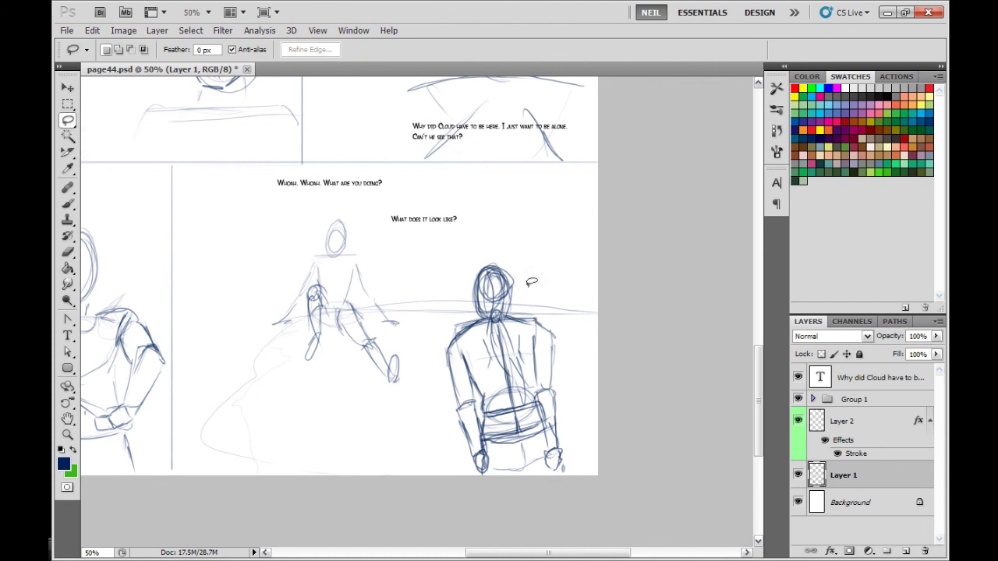
mouse_move(522, 290)
left_mouse_down()
mouse_move(435, 368)
mouse_move(537, 505)
mouse_move(579, 416)
mouse_move(555, 318)
left_mouse_up()
key("v")
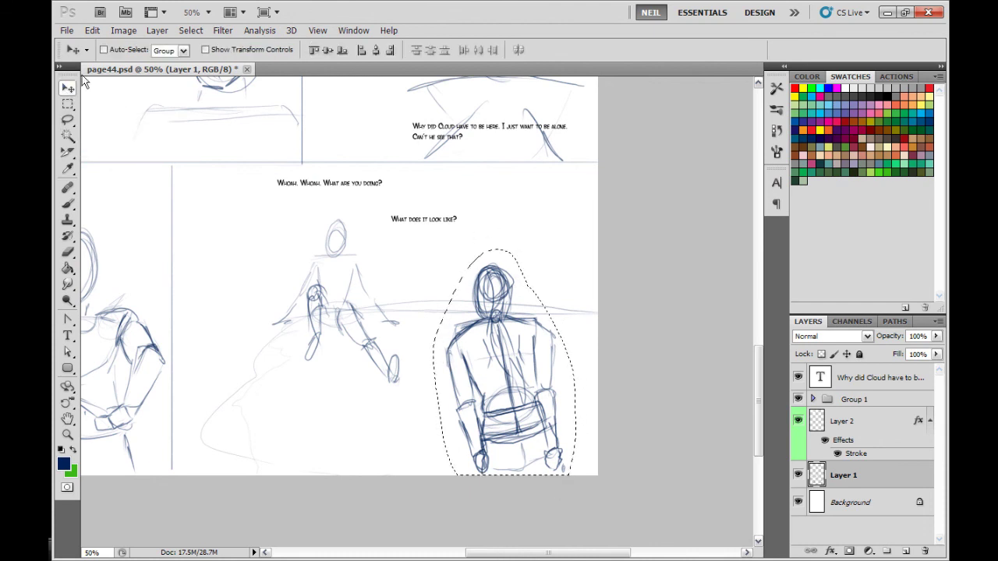
left_click_drag(433, 248, 386, 202)
left_click_drag(508, 282, 513, 306)
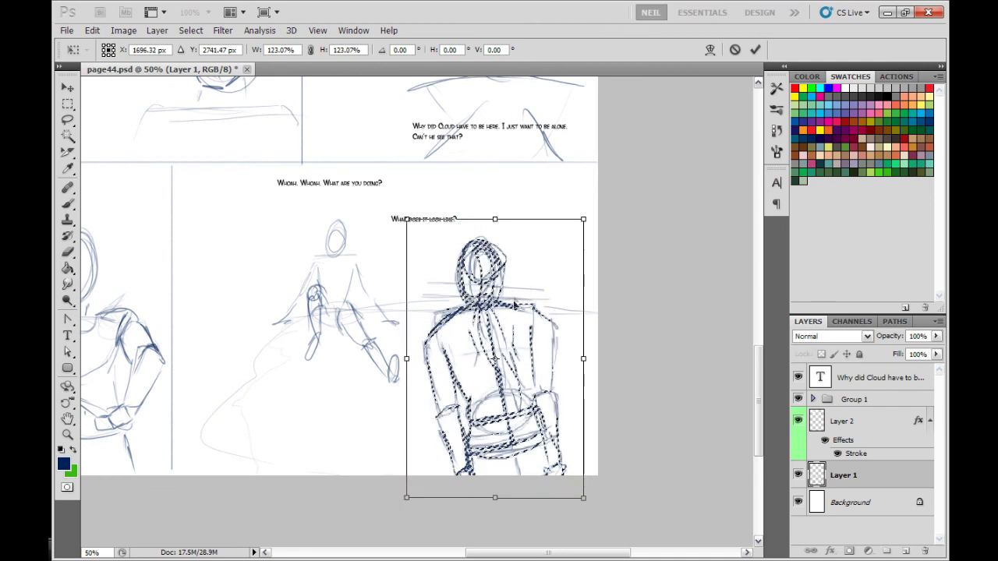
left_click(756, 51)
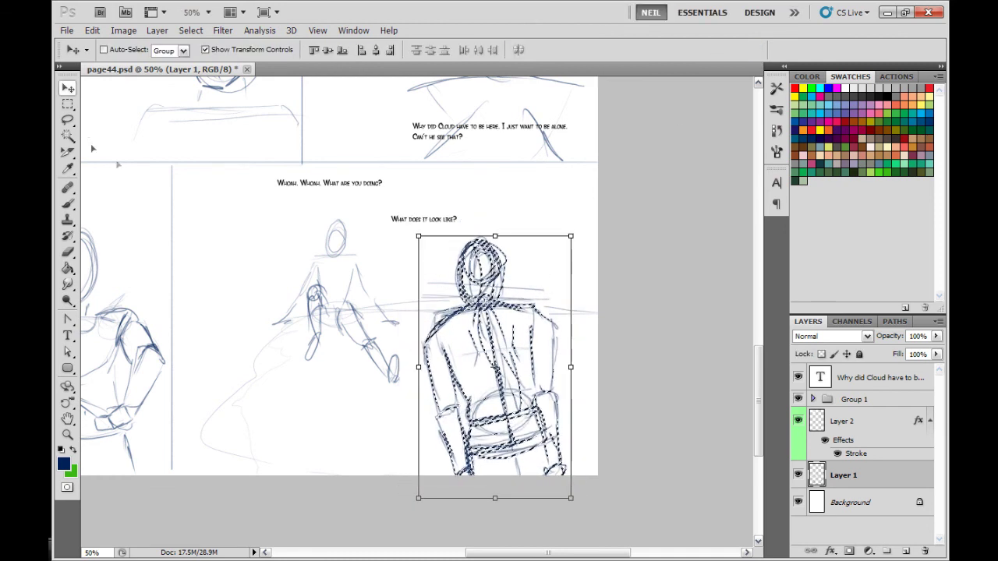
key("l")
key("ctrl+d")
Step: Examine the whole page's panel layout and character sketches, and return to the Brush tool
key("ctrl+minus")
key("ctrl+minus")
key("ctrl+minus")
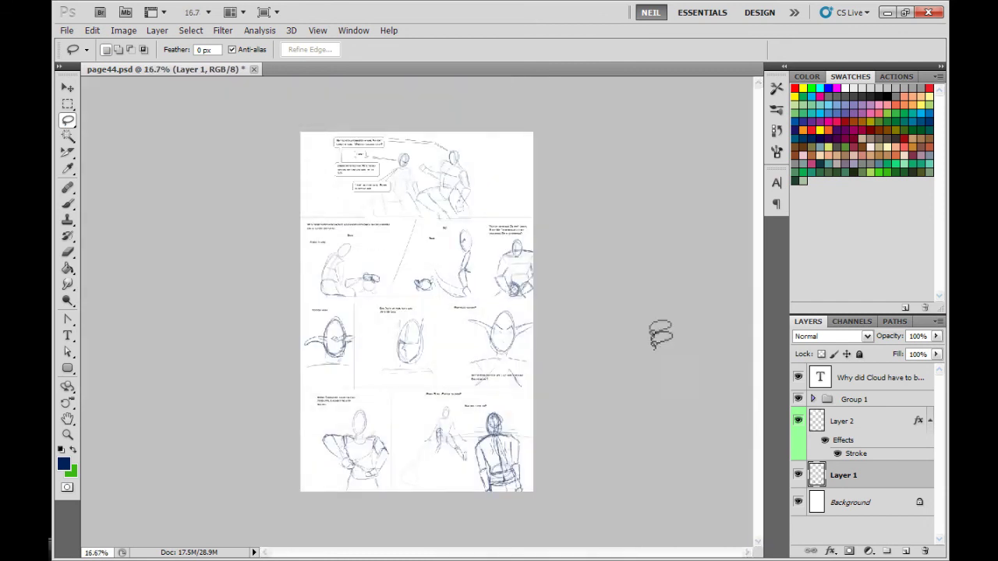
key("ctrl+plus")
mouse_move(597, 358)
left_mouse_down()
mouse_move(599, 244)
mouse_move(602, 372)
mouse_move(549, 330)
left_mouse_up()
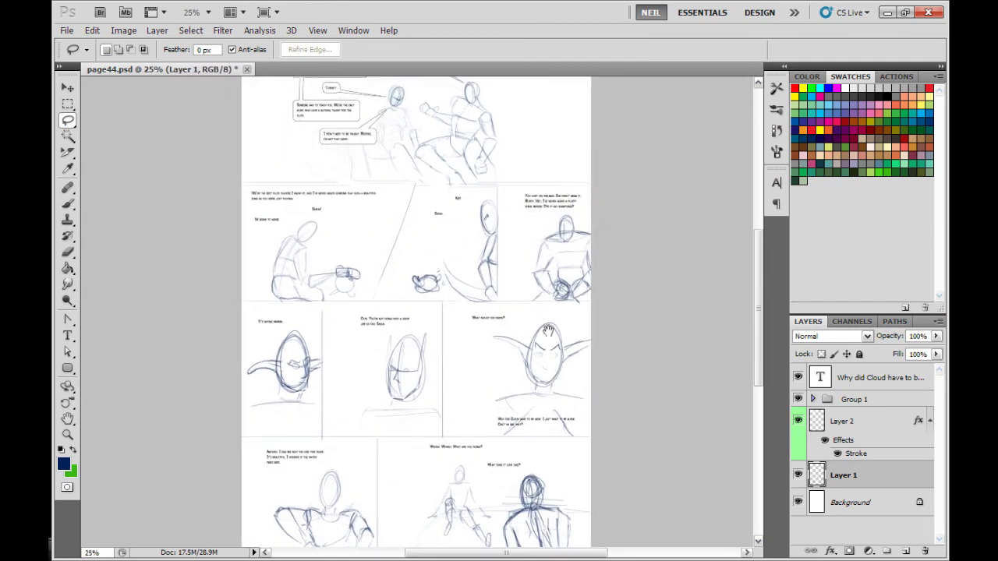
left_click_drag(544, 392, 545, 378)
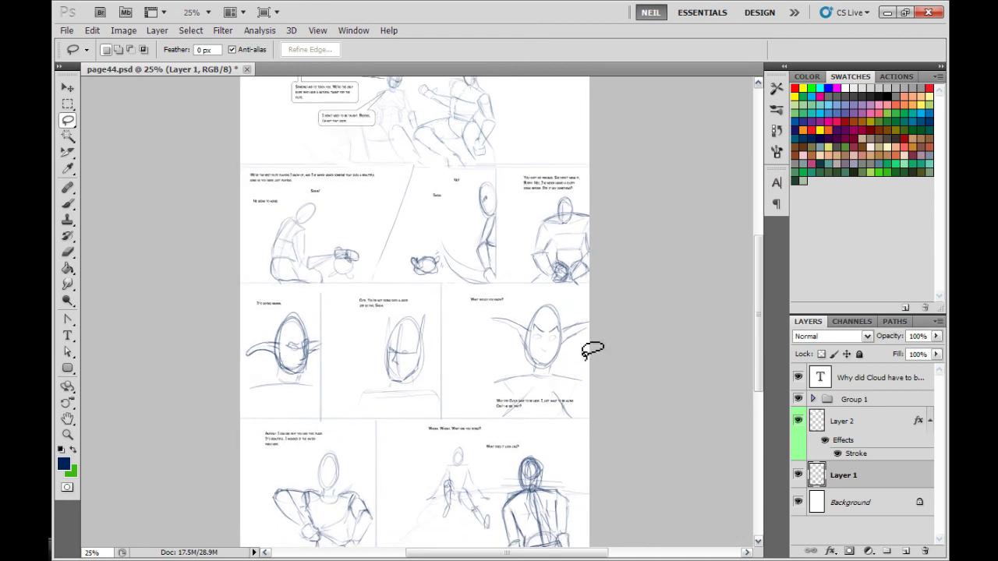
key("ctrl+minus")
key("ctrl+plus")
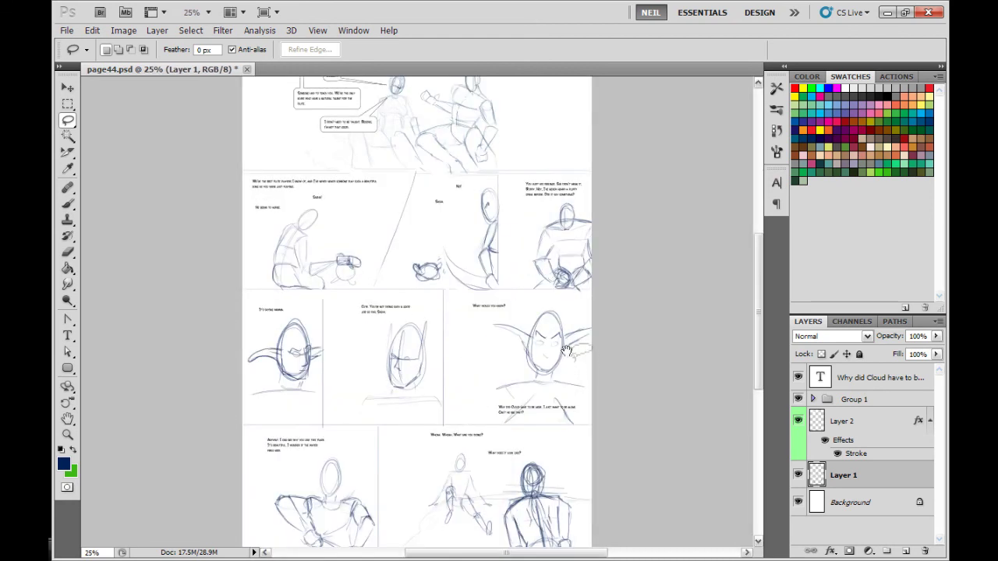
mouse_move(565, 336)
left_mouse_down()
mouse_move(573, 277)
mouse_move(565, 391)
mouse_move(572, 362)
left_mouse_up()
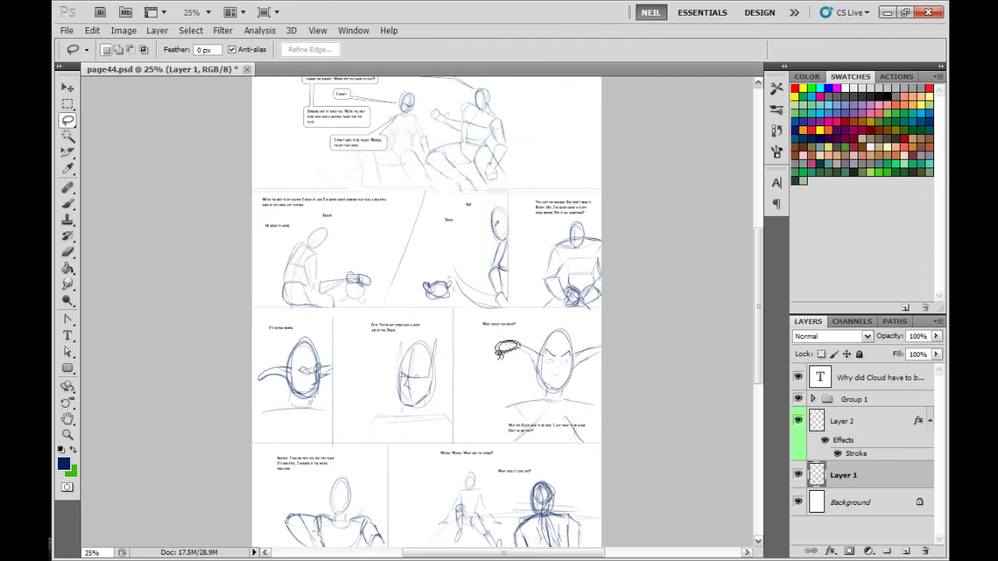
left_click(68, 204)
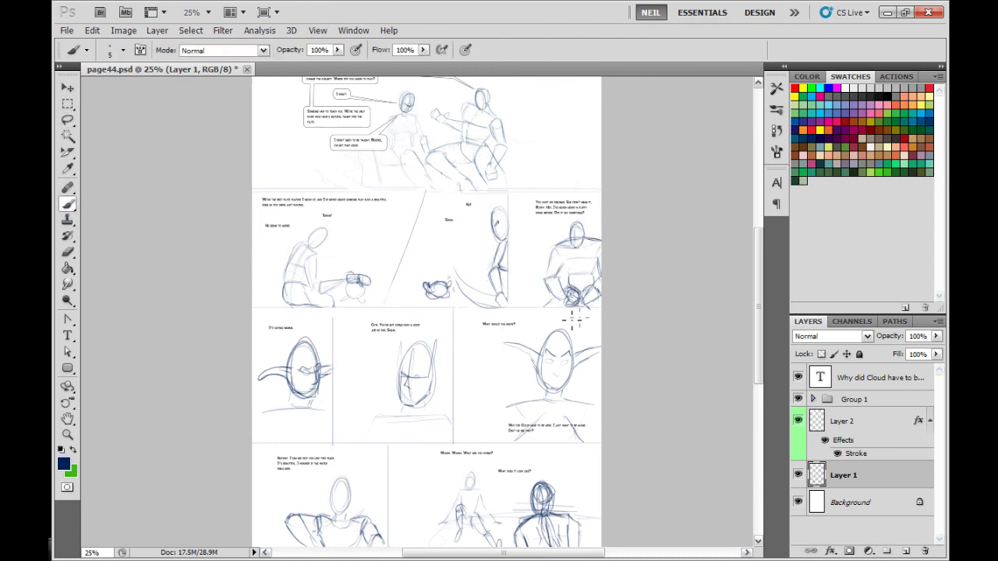